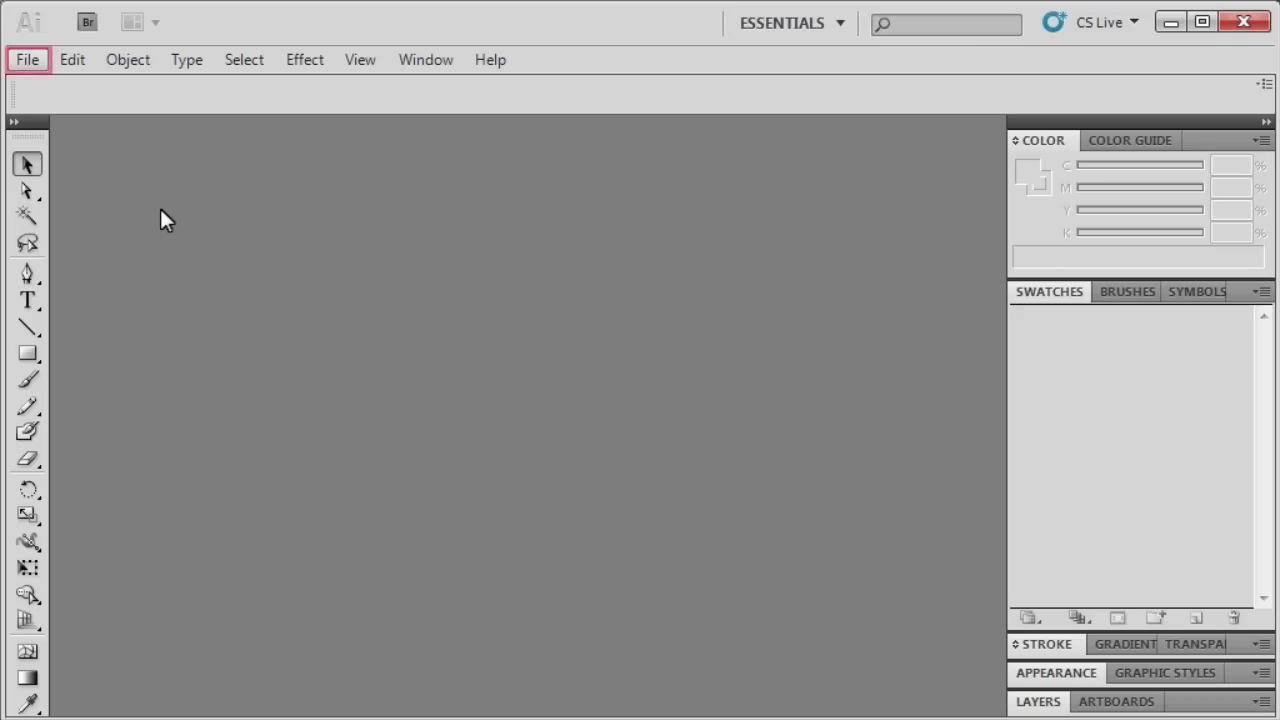
Step: Create a Print-profile document named 'Logo', Letter size in inches, landscape at 11 × 8.5 in
left_click(29, 60)
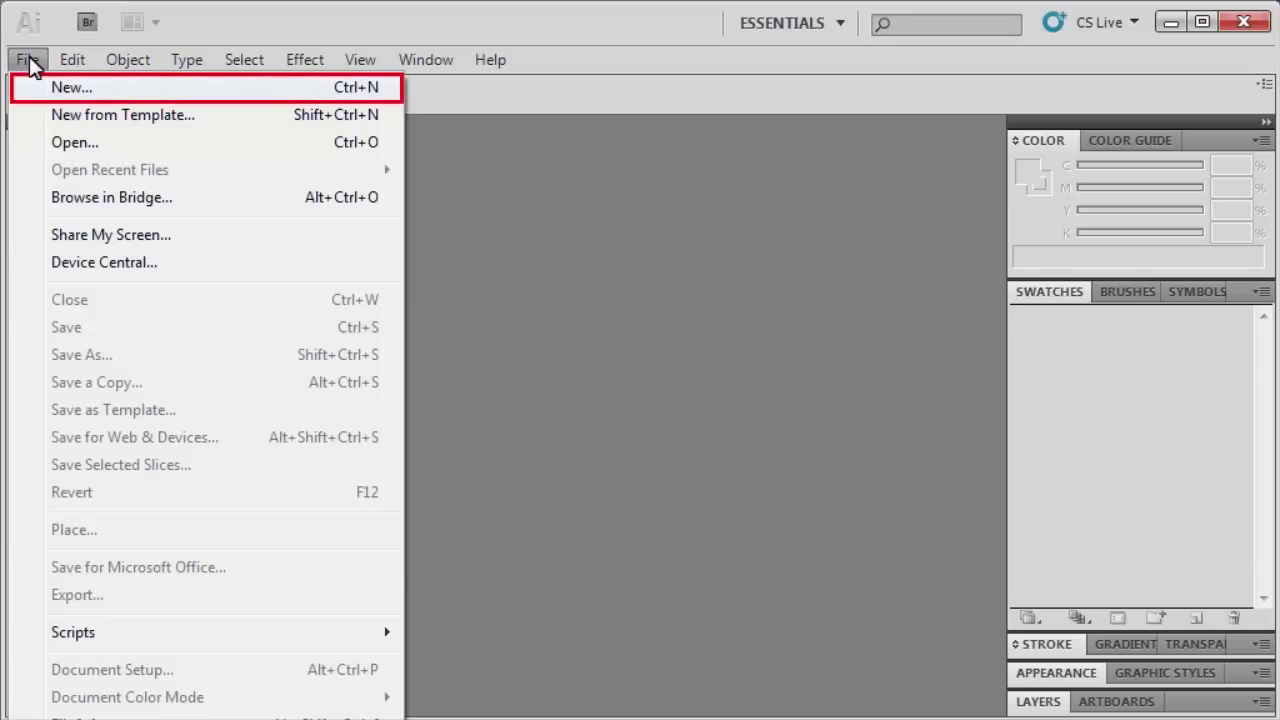
left_click(45, 86)
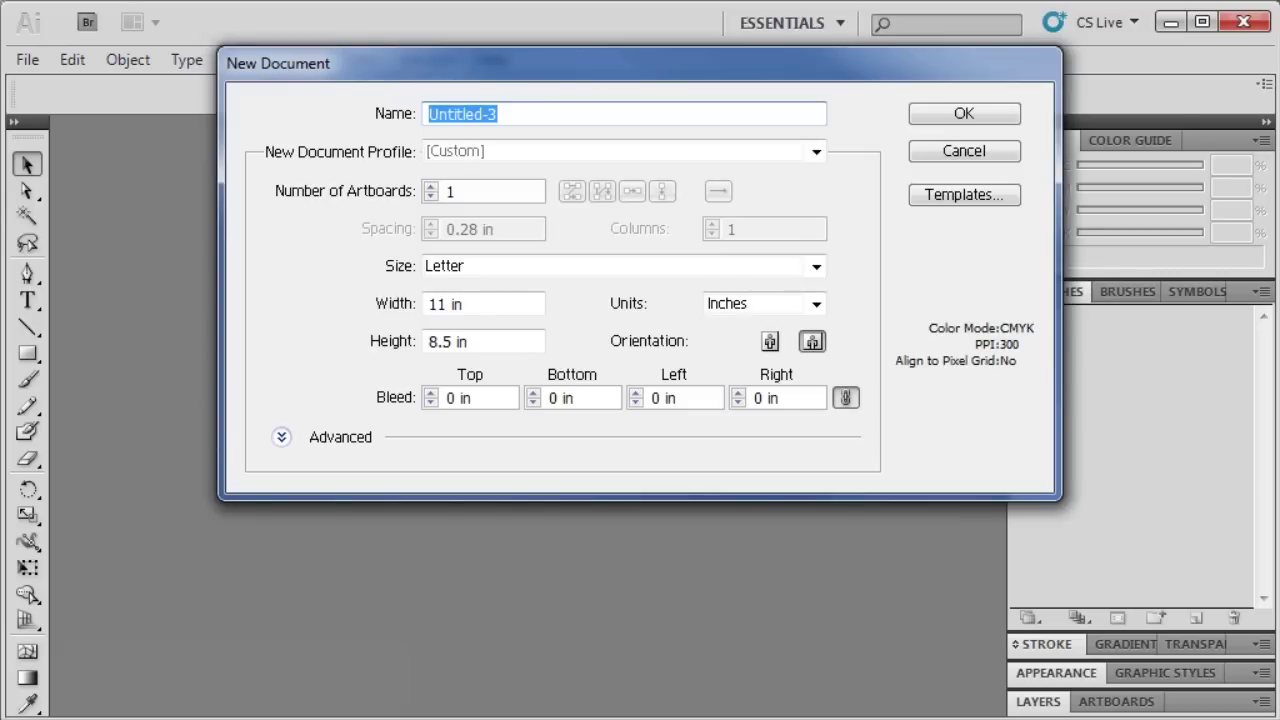
type("Logo")
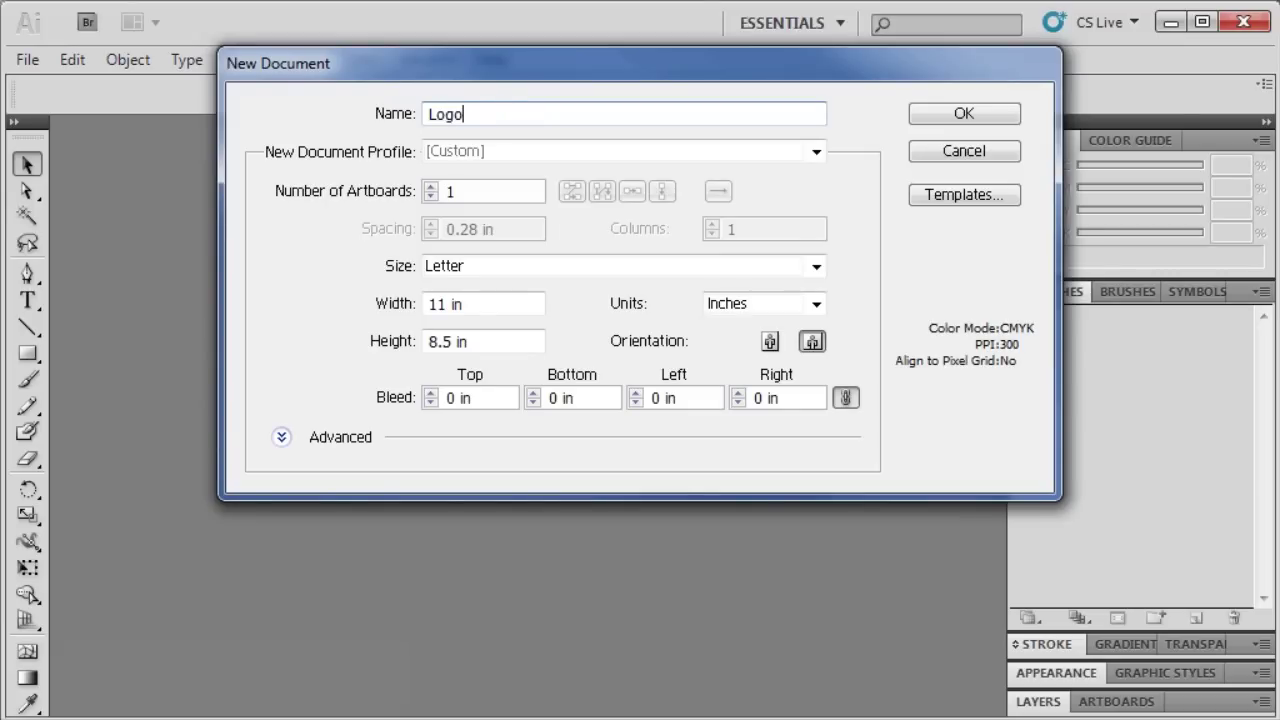
key("Tab")
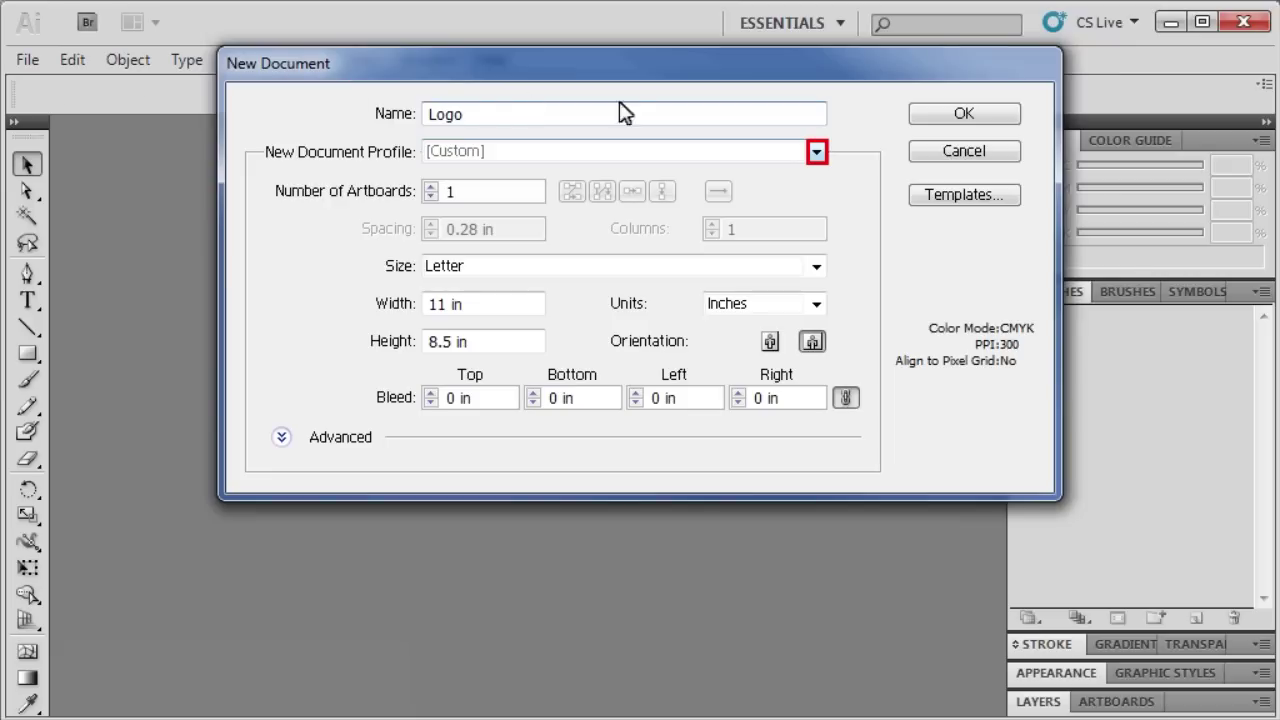
left_click(815, 155)
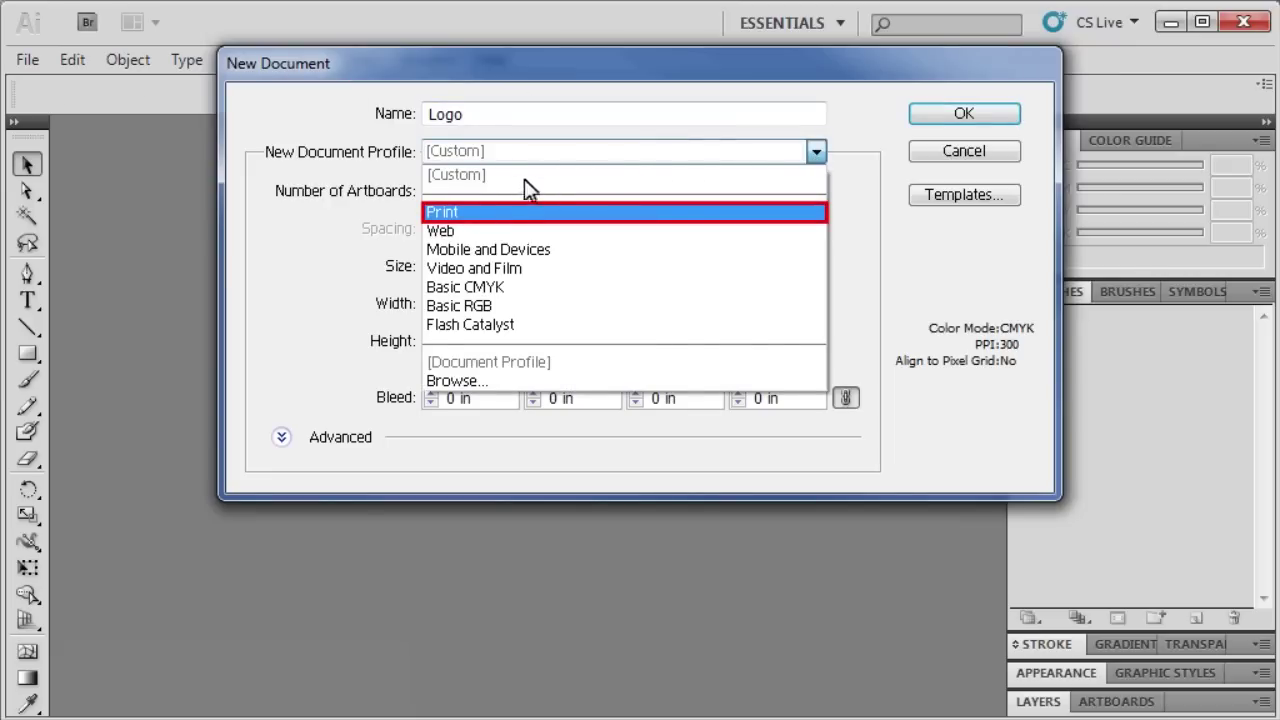
left_click(488, 213)
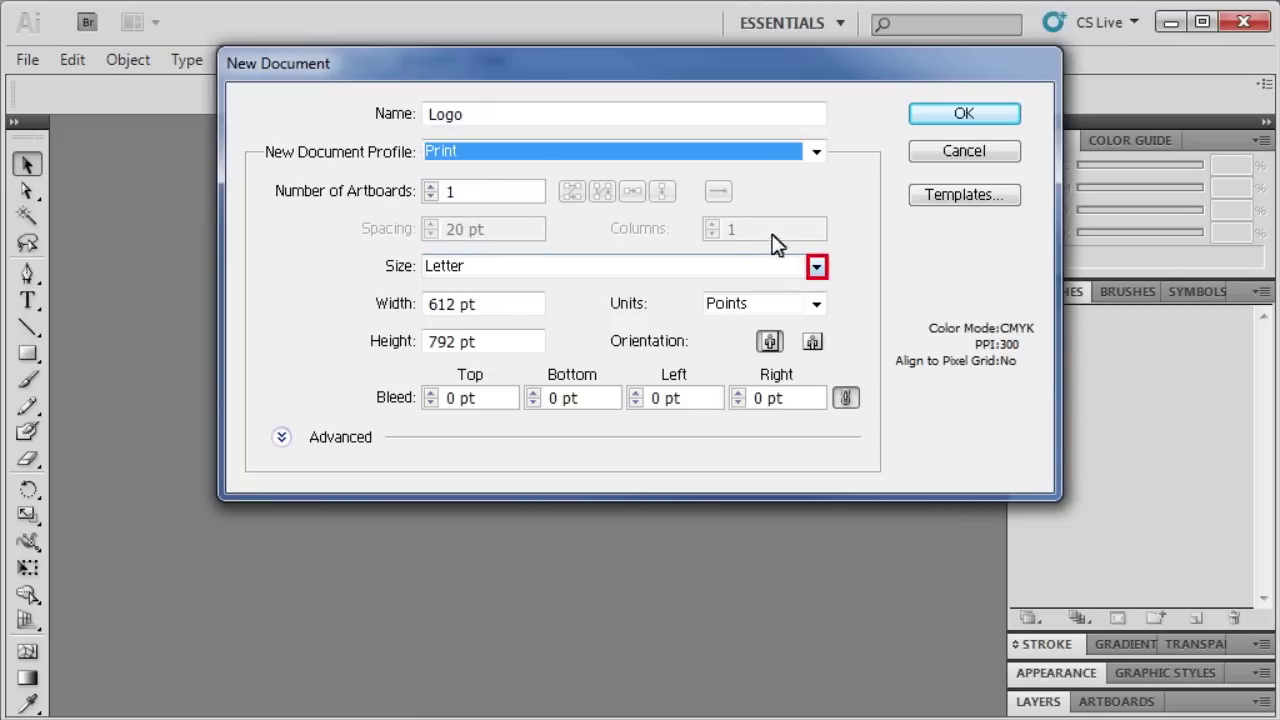
left_click(816, 268)
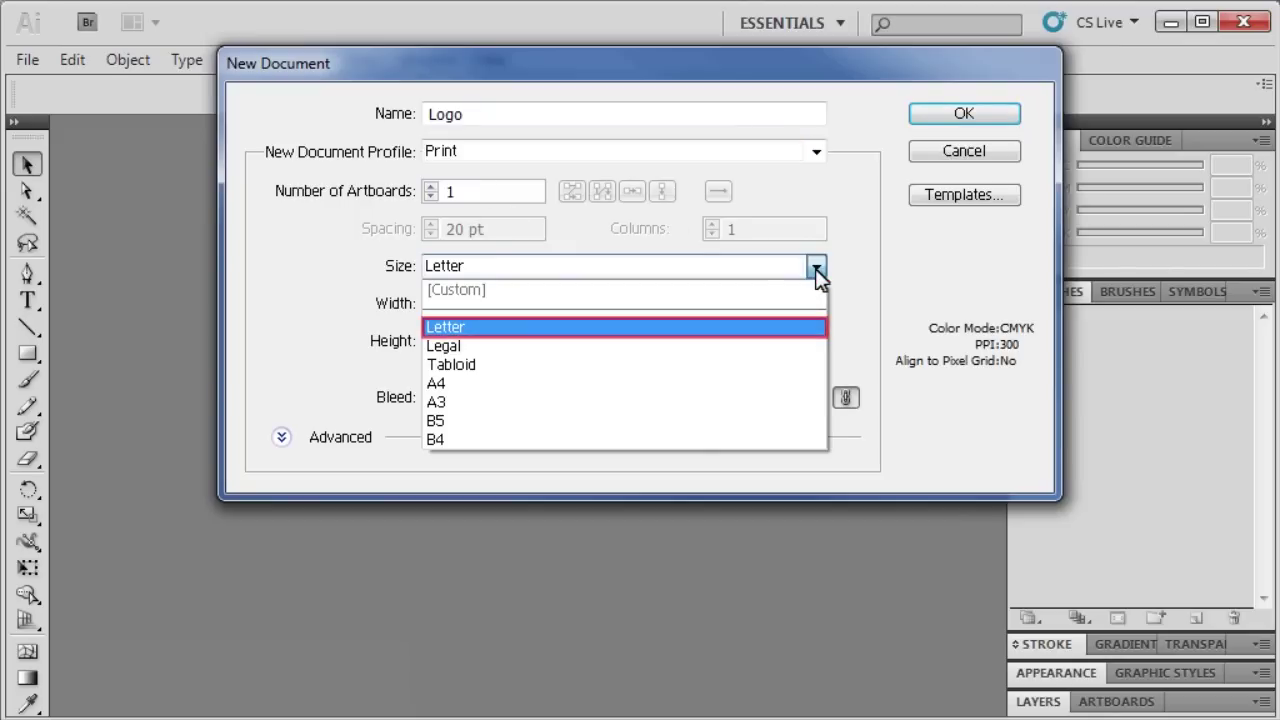
left_click(482, 324)
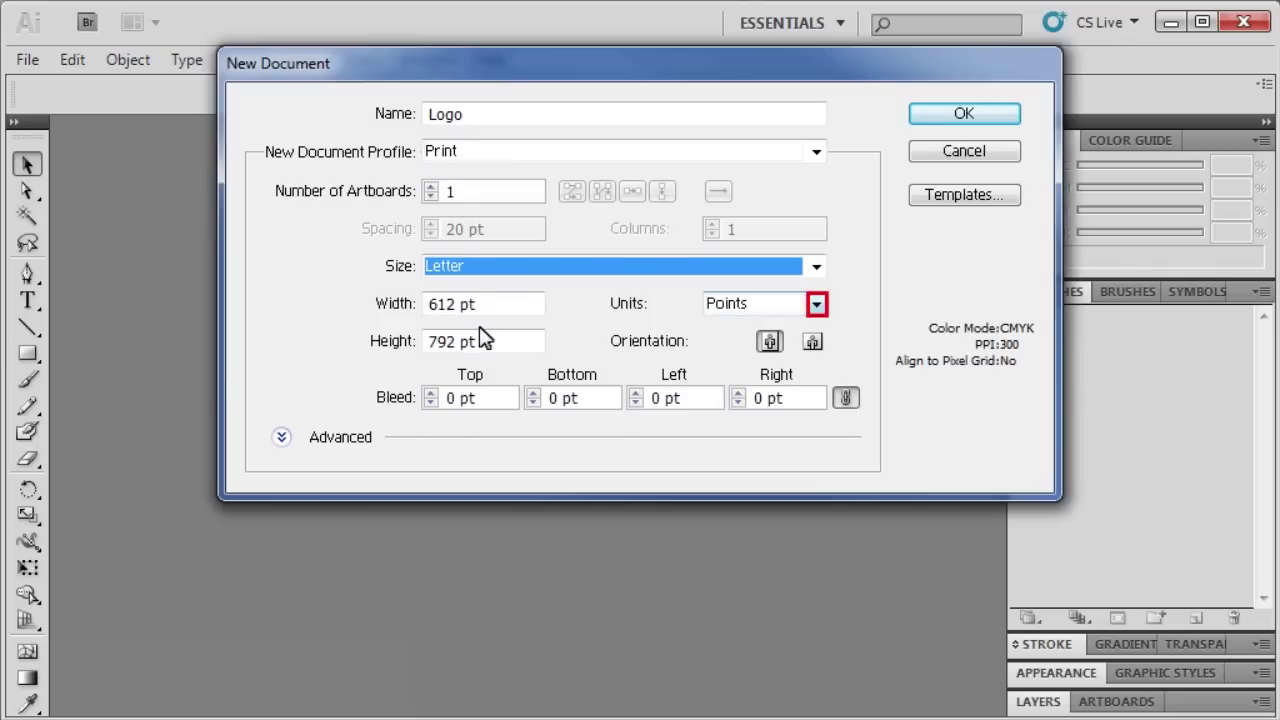
left_click(817, 306)
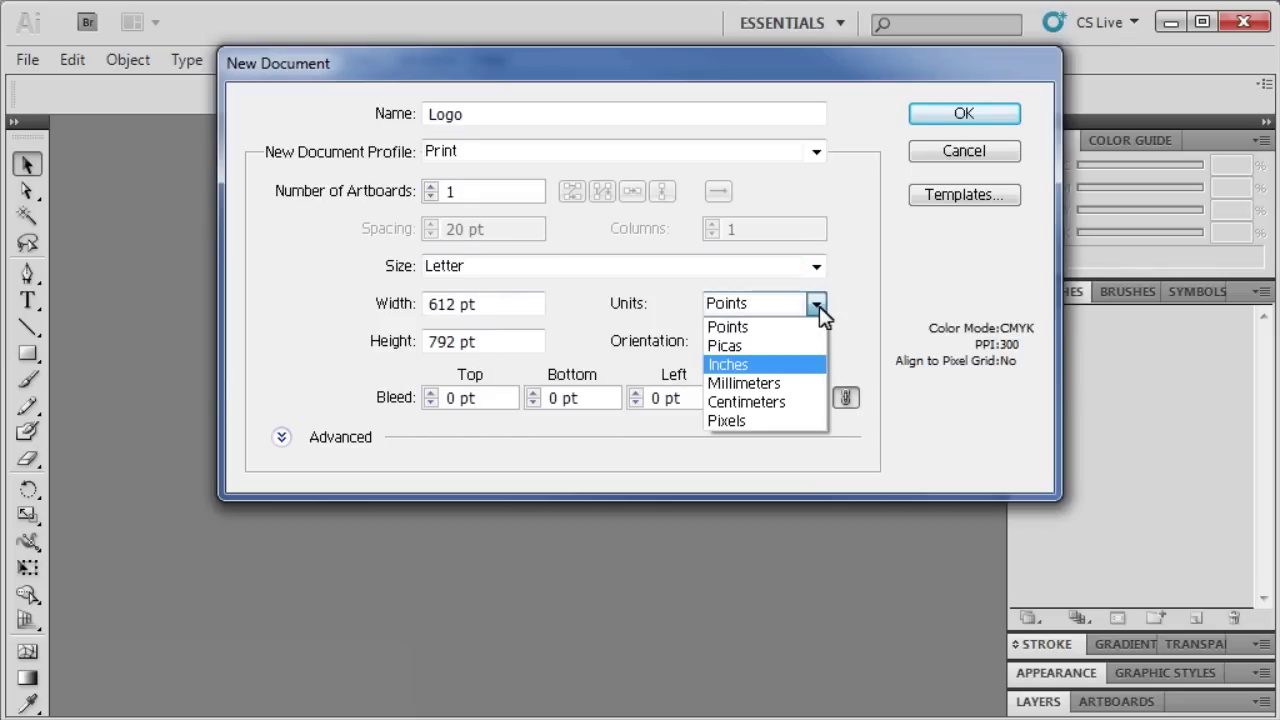
left_click(742, 366)
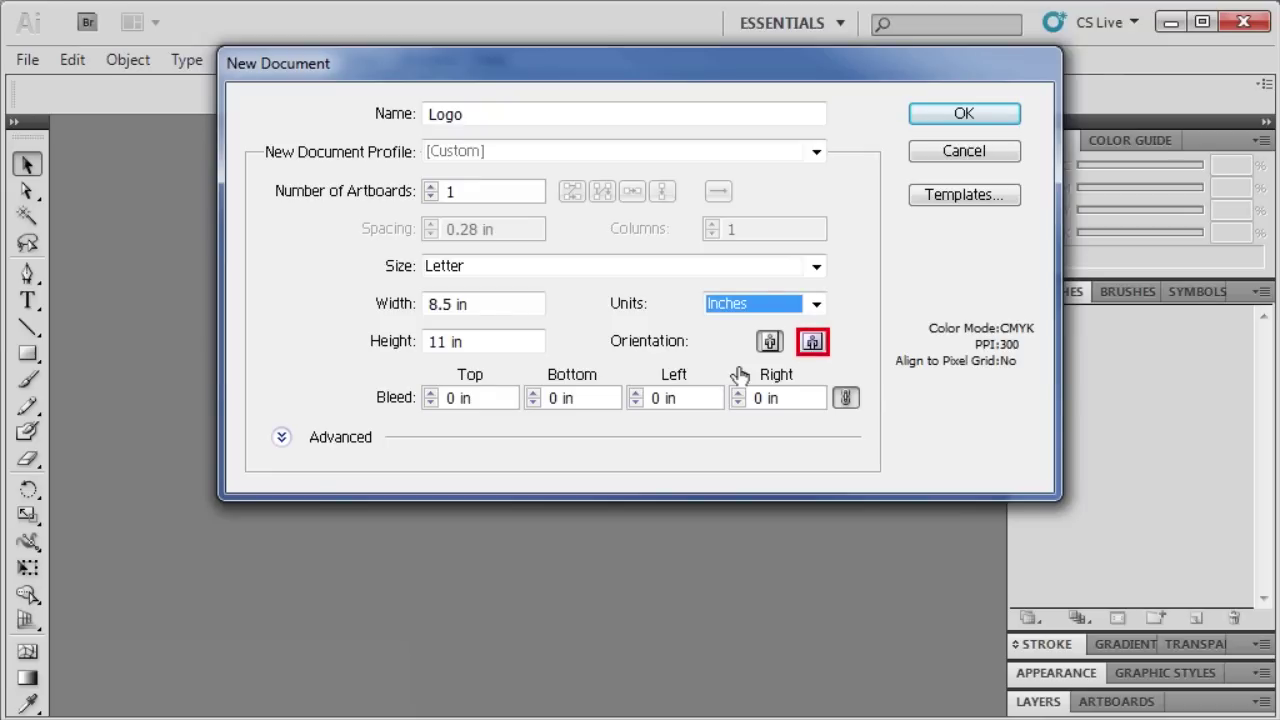
left_click(812, 343)
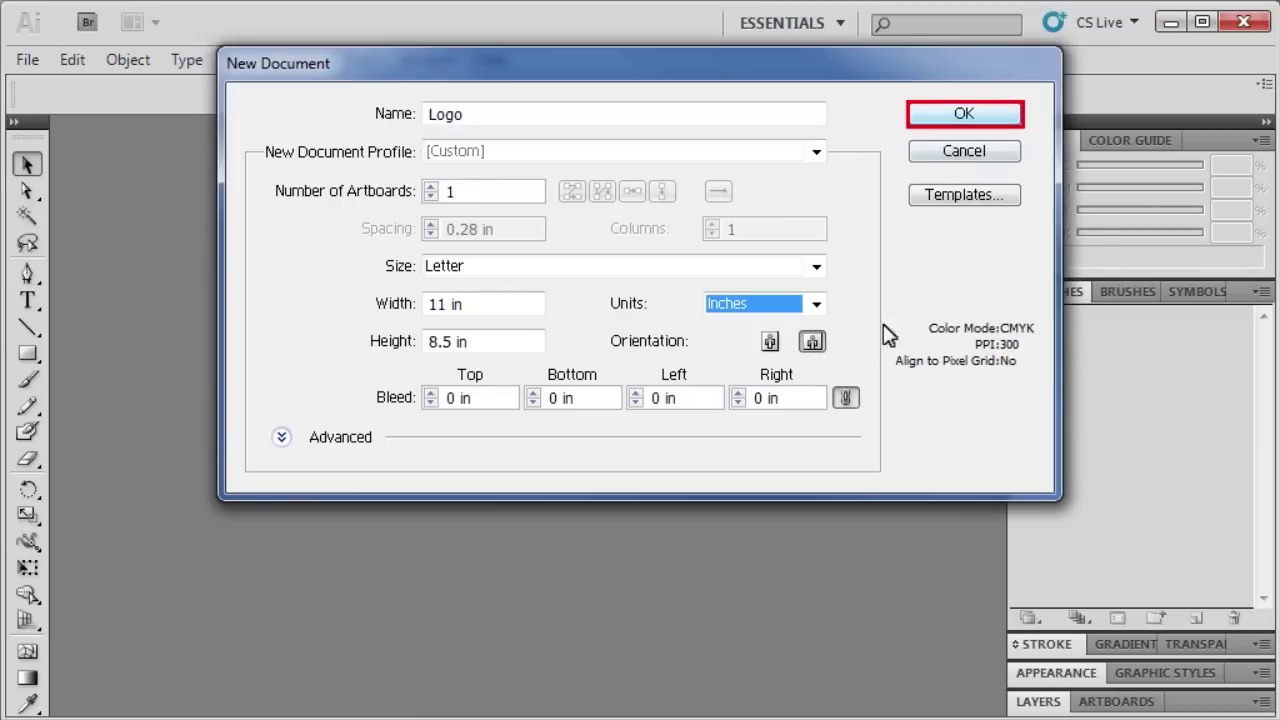
left_click(960, 117)
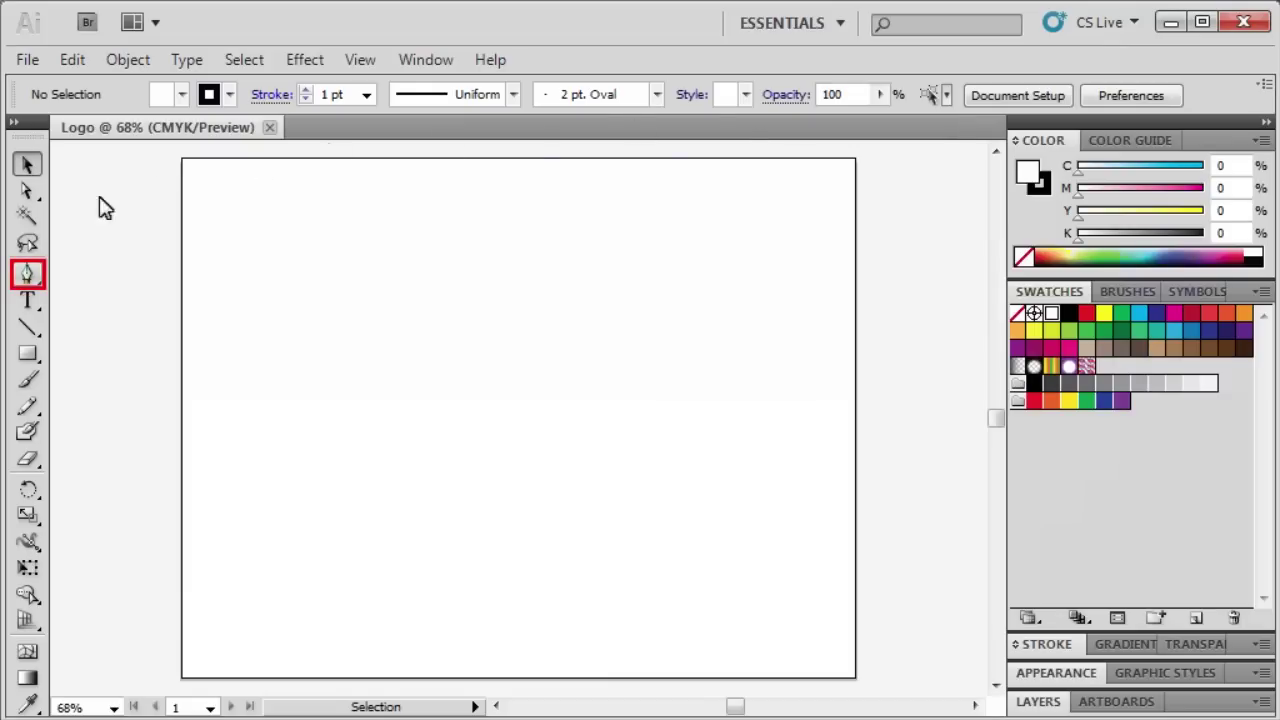
Step: Draw a closed, curved teardrop petal with the Pen tool, about 2.13 × 1.86 in
left_click(26, 276)
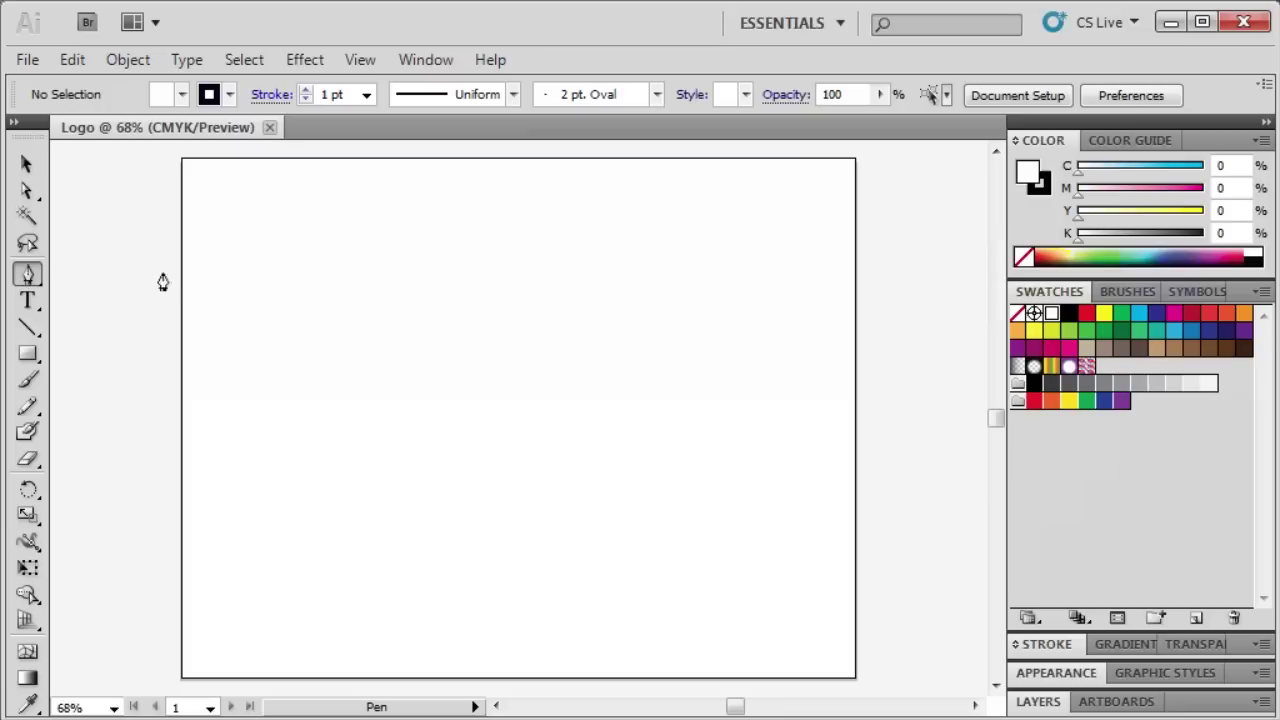
left_click(318, 236)
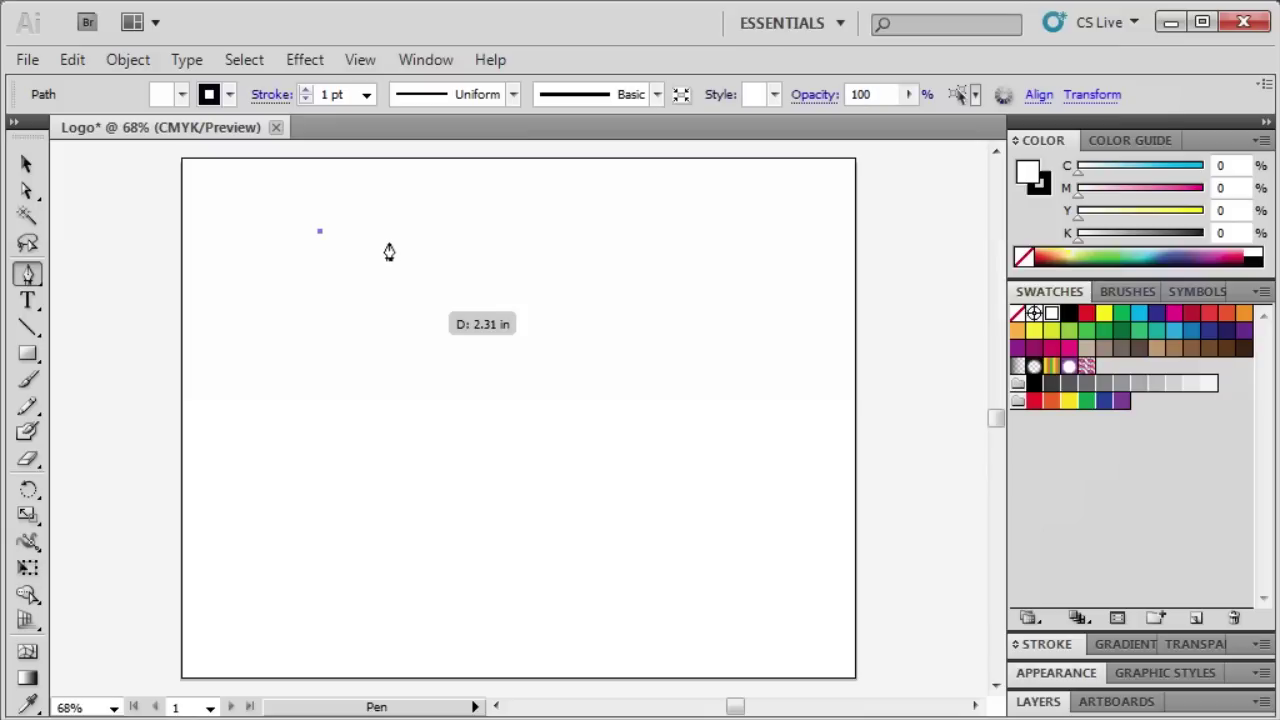
mouse_move(434, 311)
left_mouse_down()
mouse_move(408, 380)
mouse_move(354, 397)
mouse_move(389, 399)
mouse_move(371, 404)
left_mouse_up()
left_click(318, 232)
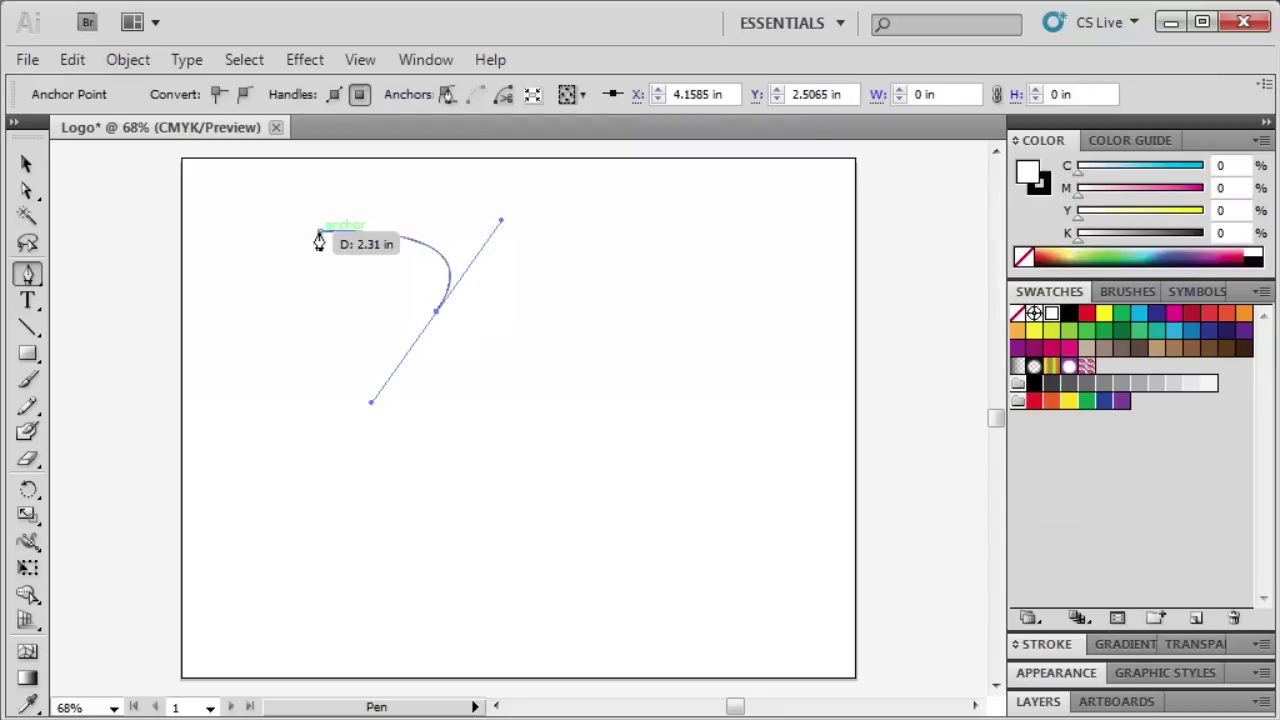
left_click_drag(325, 225, 303, 177)
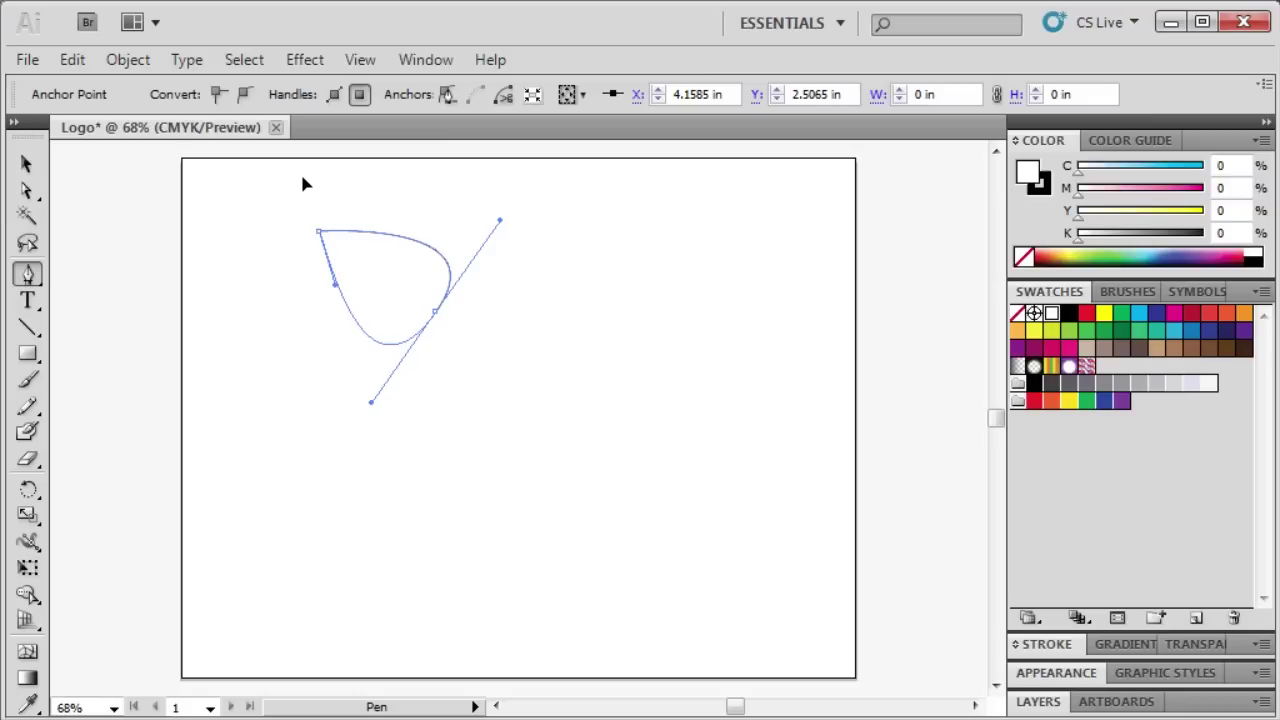
key("ctrl")
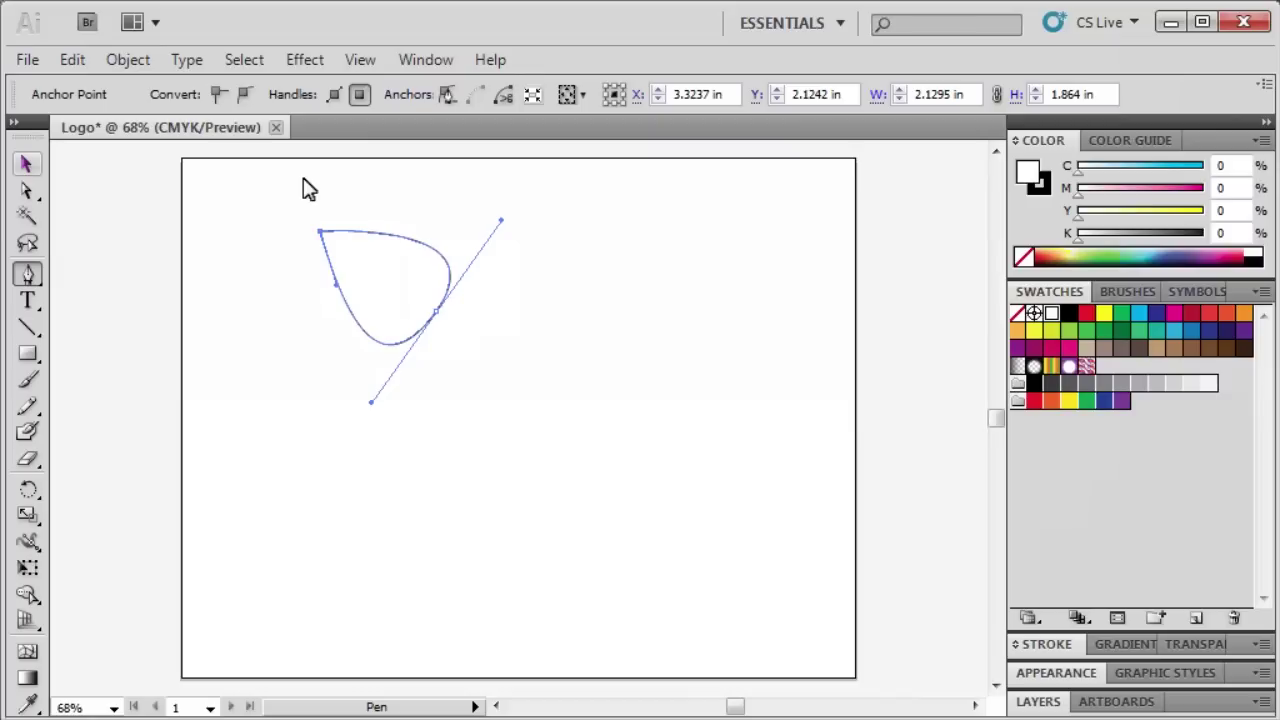
Step: Rotate a copy of the petal to the right around a centre below it
left_click(25, 167)
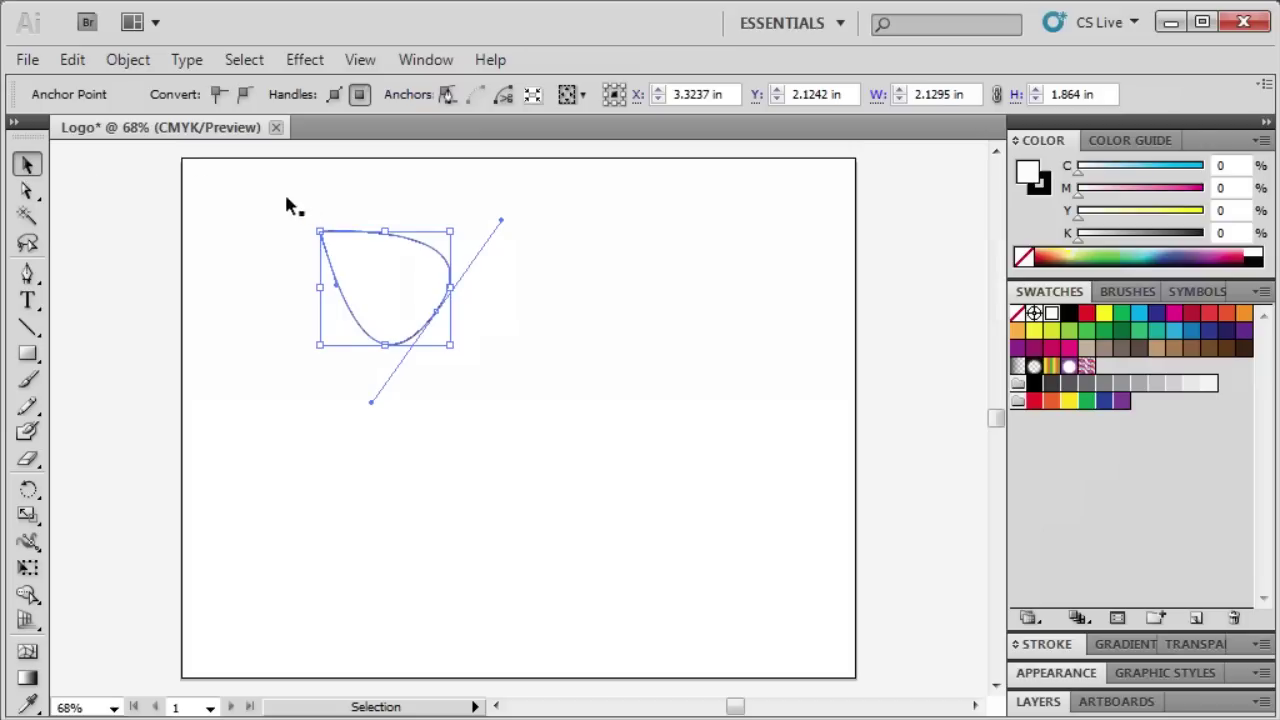
left_click(369, 291)
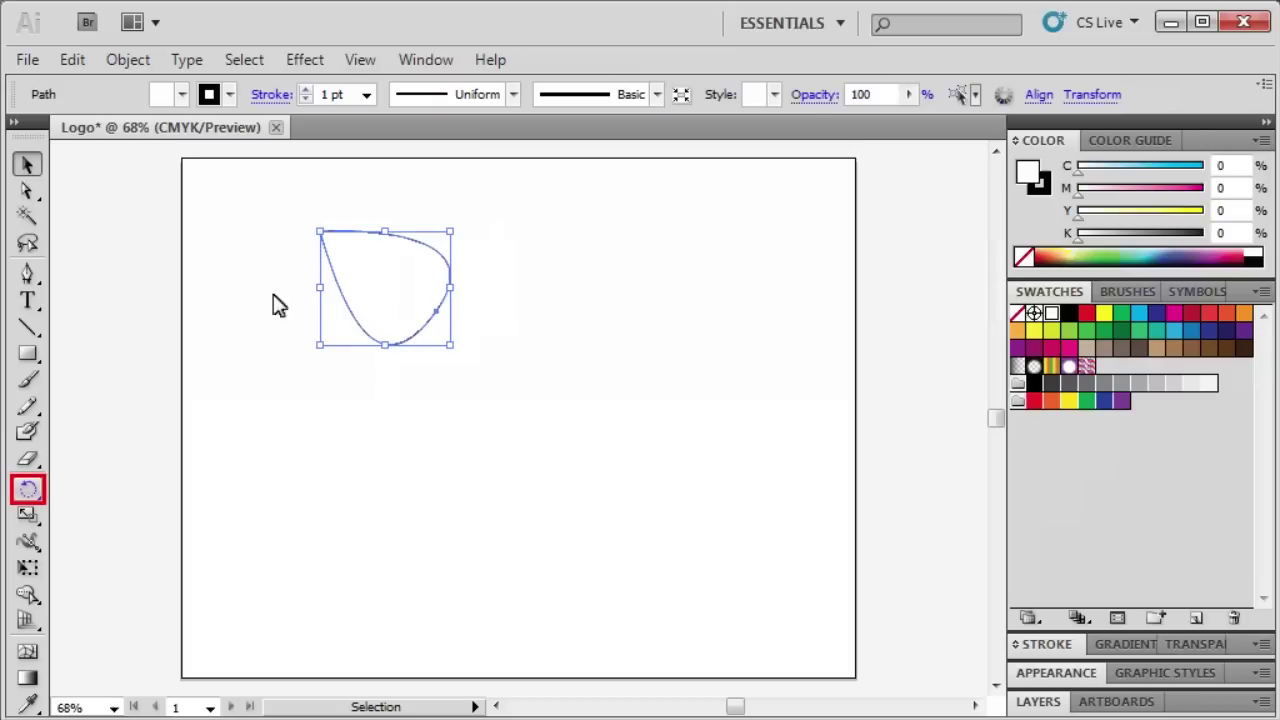
left_click(27, 488)
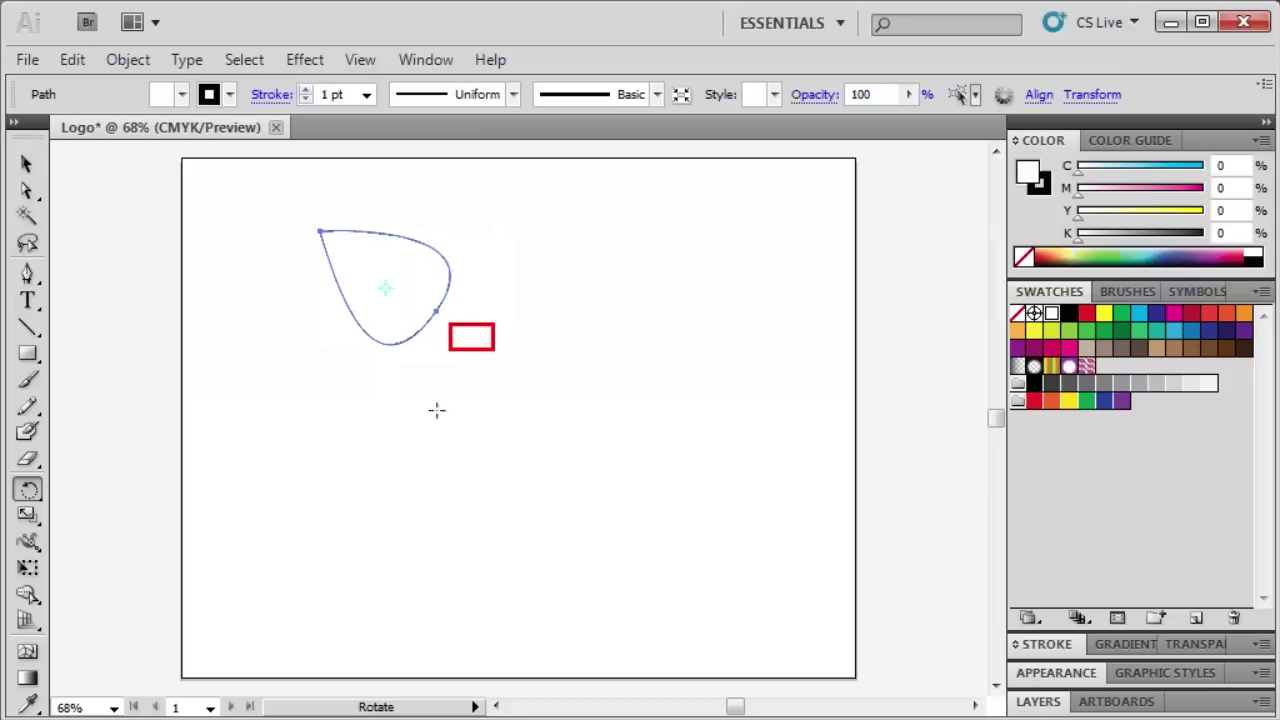
left_click(471, 334)
left_click_drag(397, 266, 403, 272)
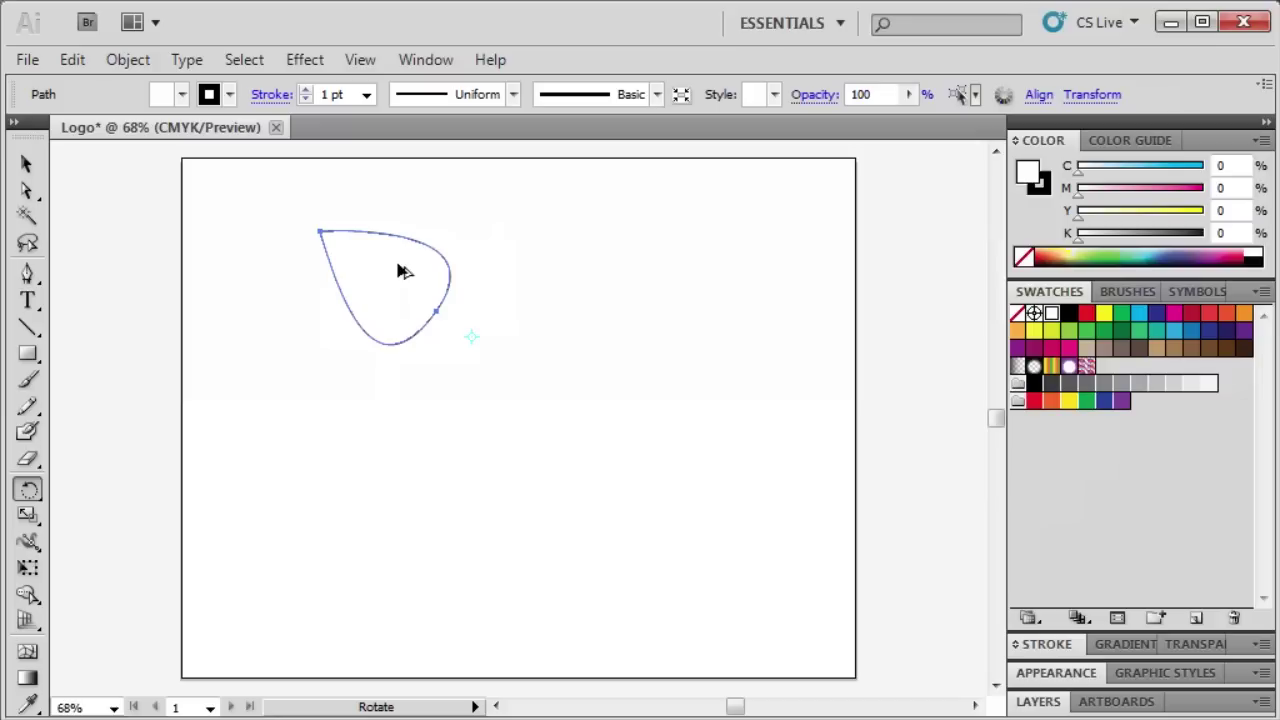
left_click_drag(785, 271, 641, 237)
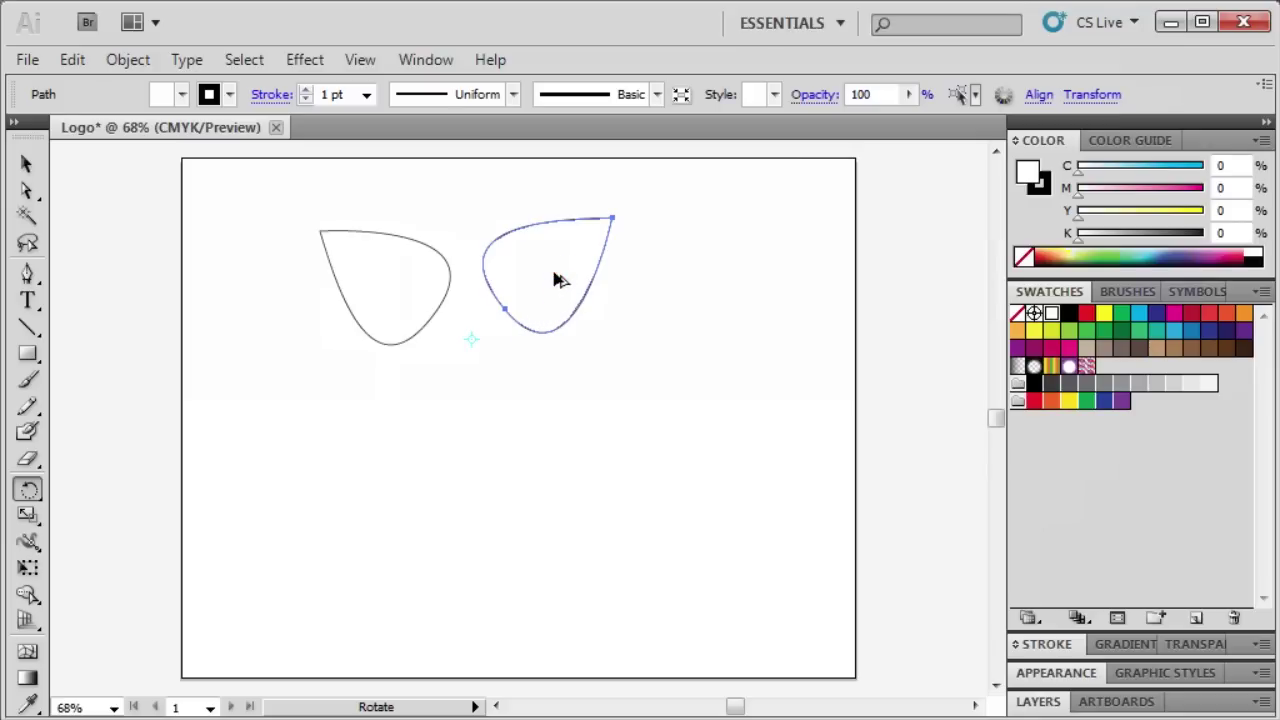
Step: Add rotated petal copies below and to the lower left of the first two
key("ctrl+c")
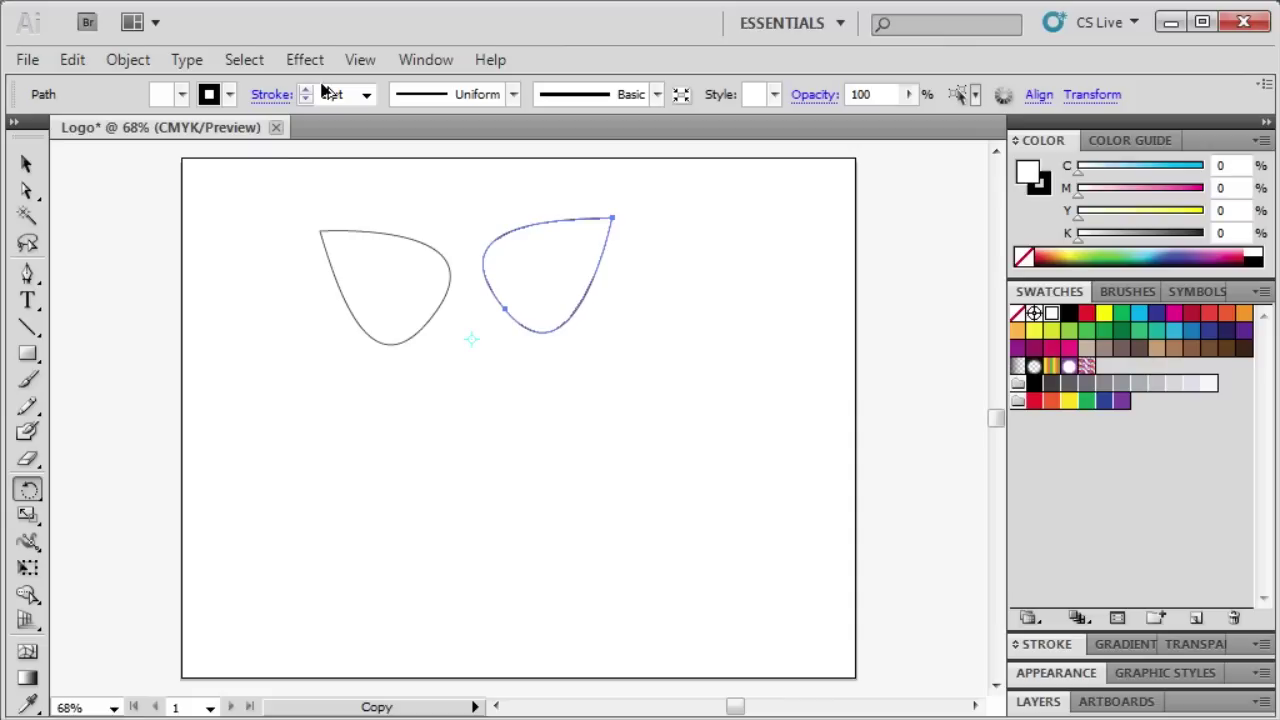
left_click_drag(322, 90, 505, 393)
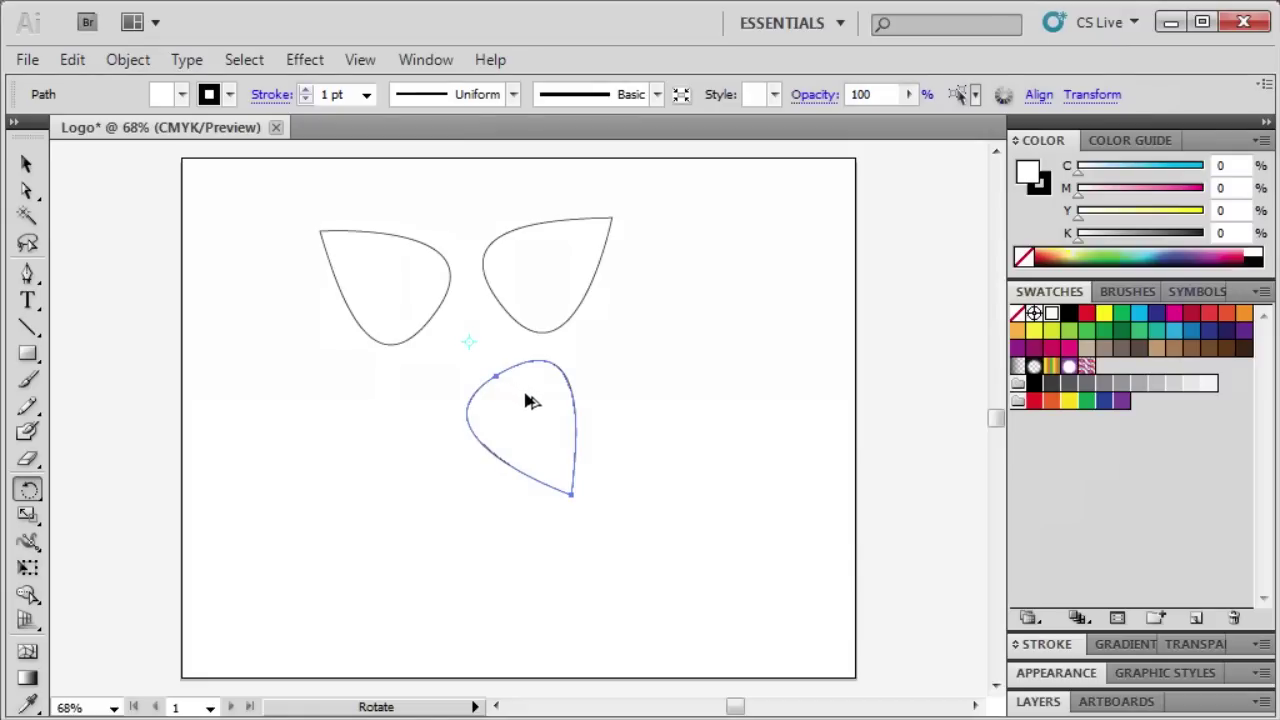
right_click(526, 402)
key("alt")
left_click_drag(316, 303, 393, 445)
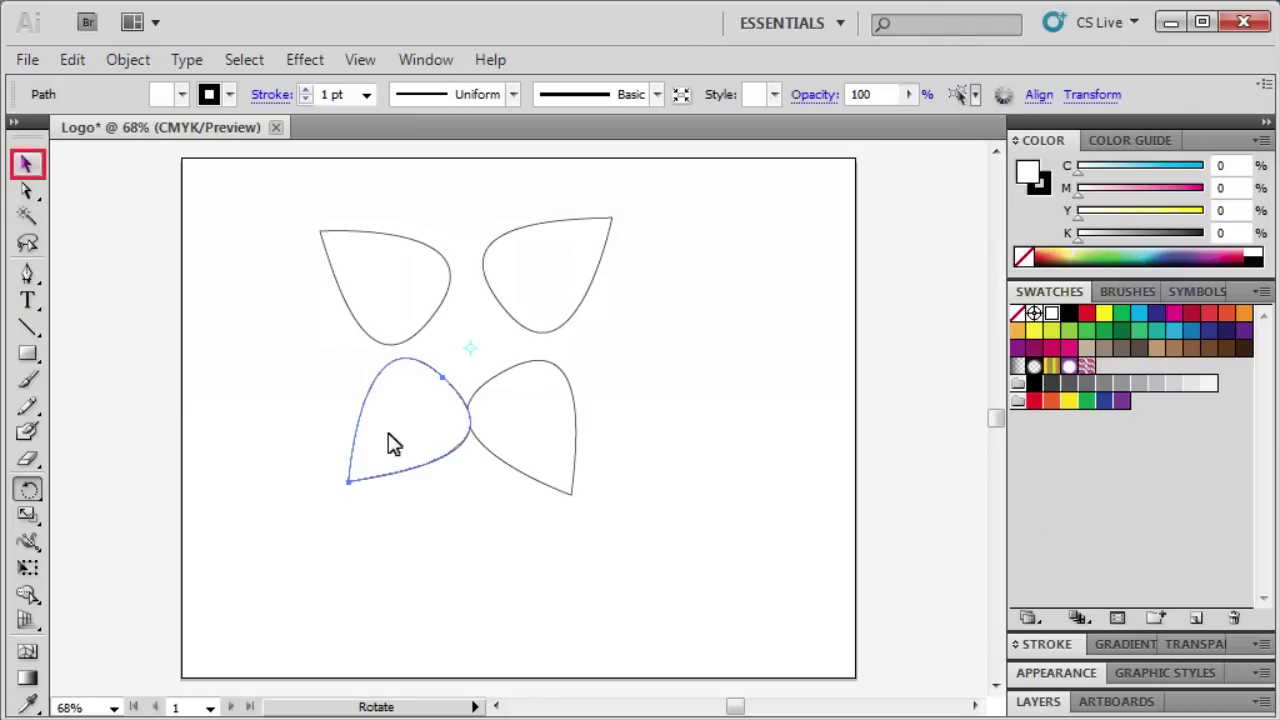
Step: Nudge the lower-left petal and turn the lower-right petal to fit the flower
left_click(27, 163)
left_click_drag(405, 420, 389, 426)
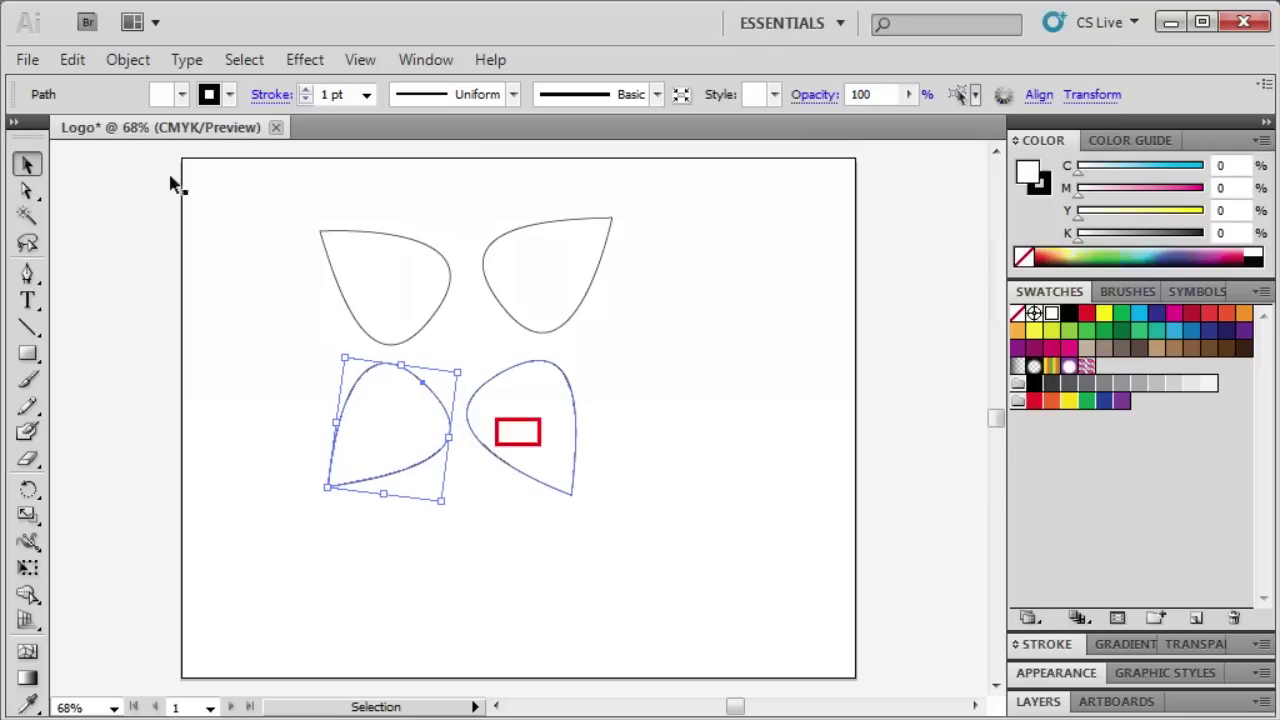
left_click(518, 430)
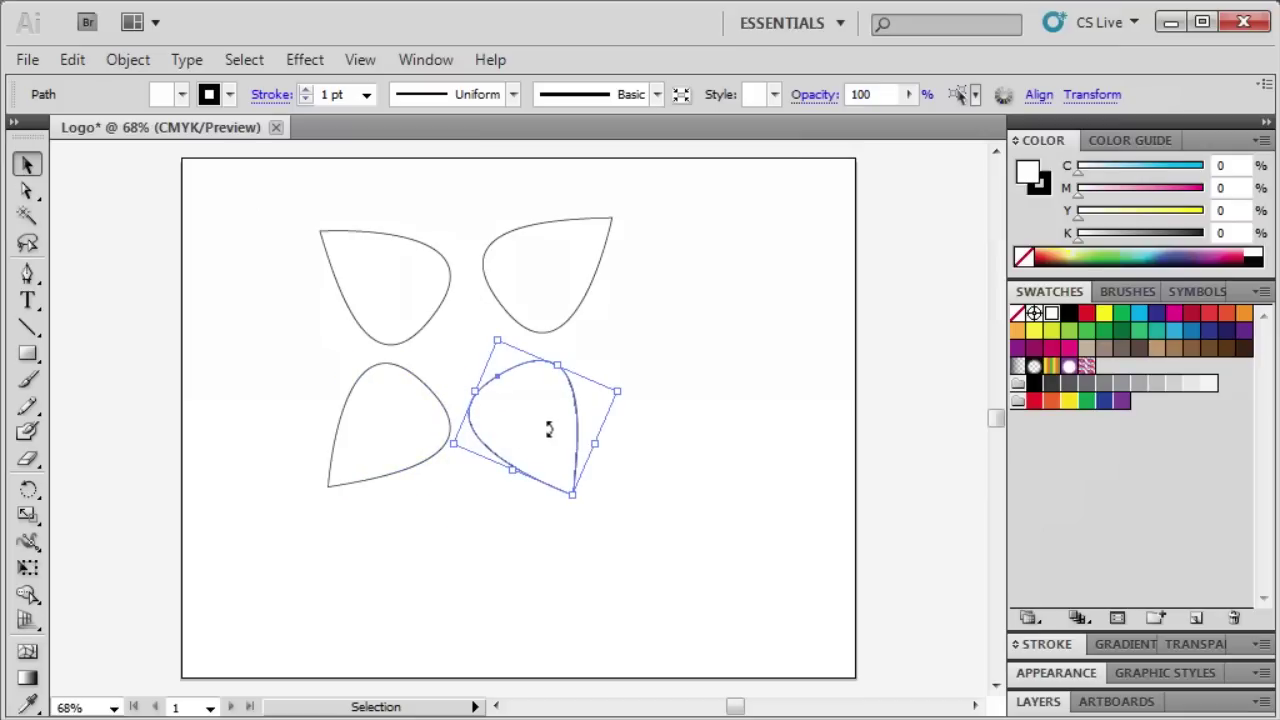
mouse_move(629, 381)
left_mouse_down()
mouse_move(620, 354)
mouse_move(630, 363)
left_mouse_up()
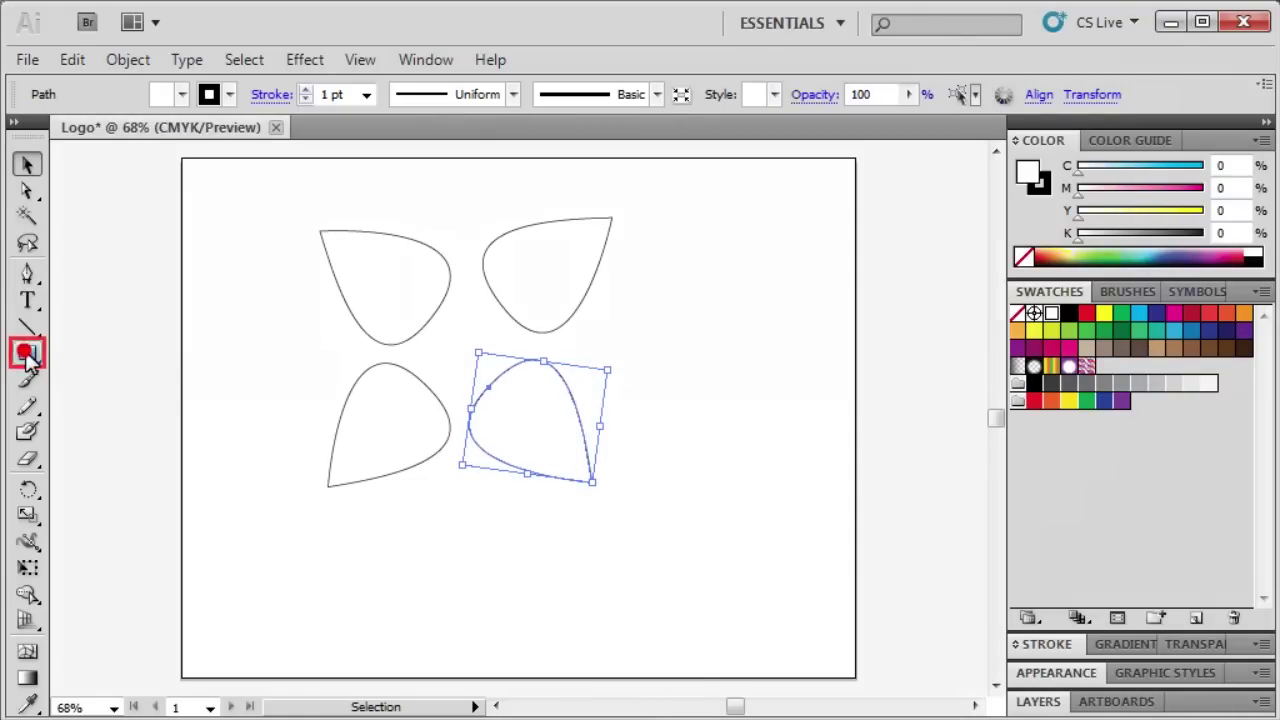
Step: Draw small circles at the flower's centre and in the top, right and left petal gaps
left_click_drag(27, 352, 89, 410)
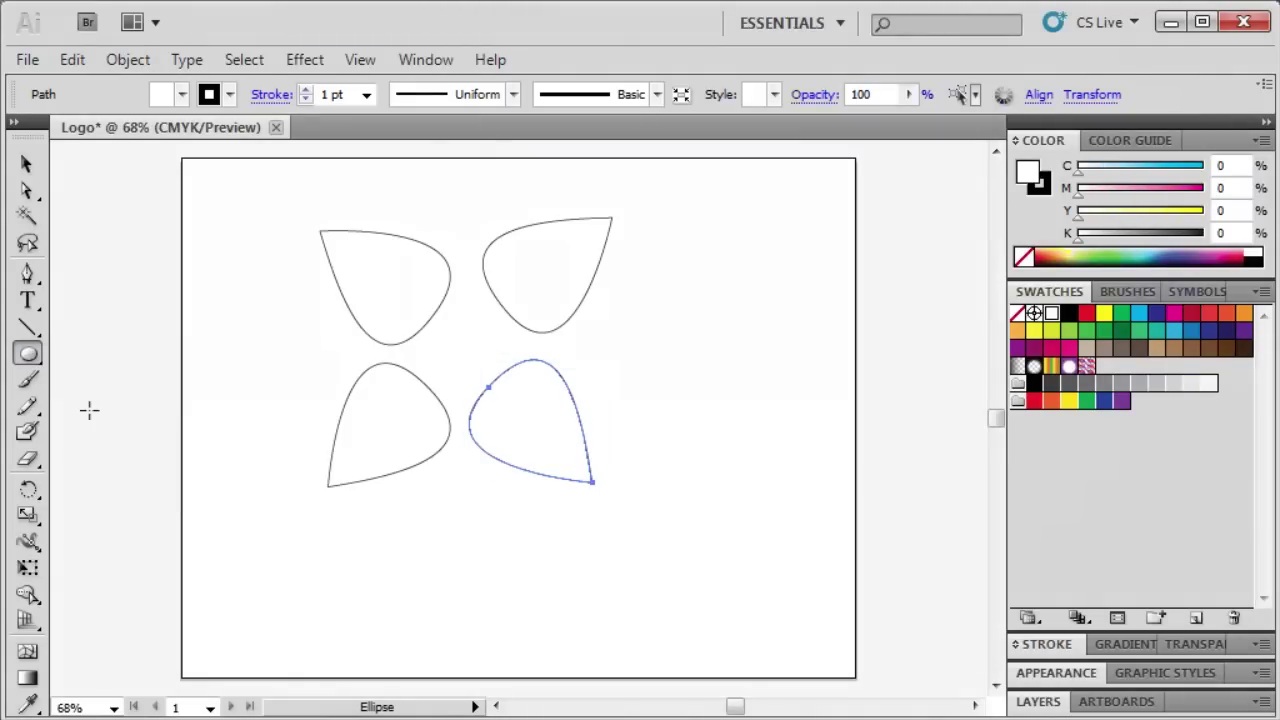
left_click_drag(440, 330, 503, 381)
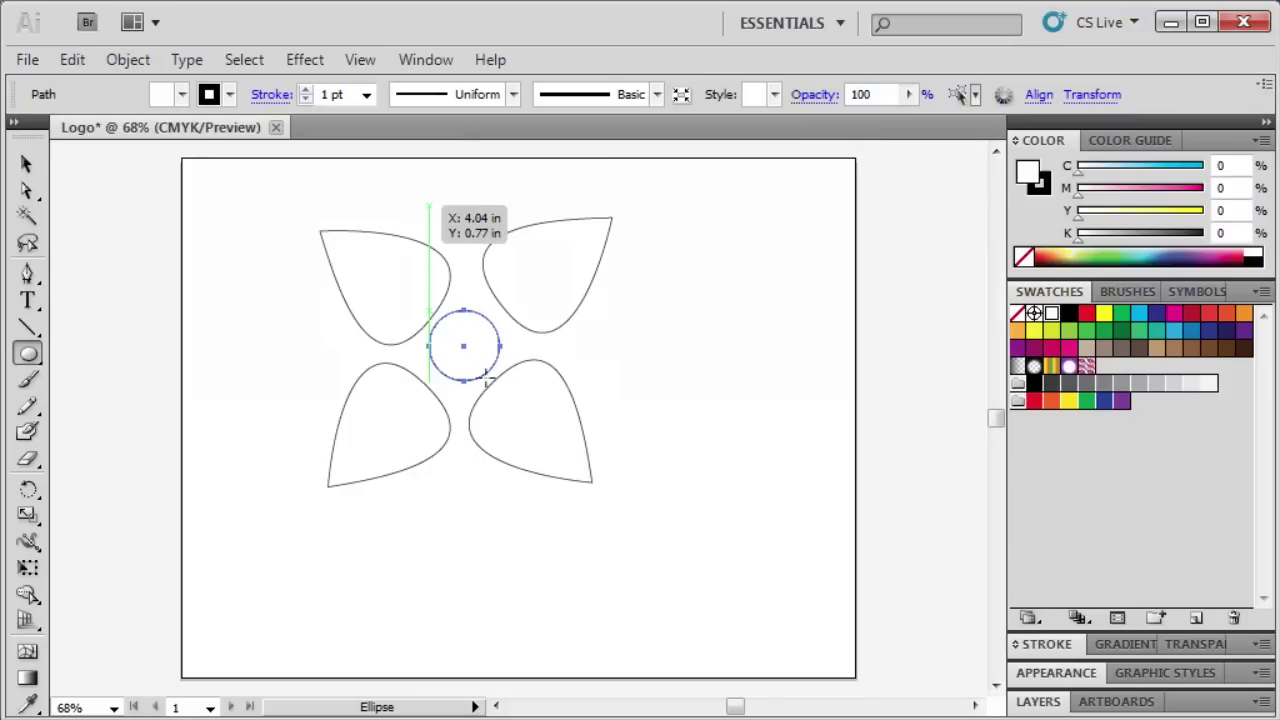
left_click(431, 205)
left_click_drag(431, 205, 481, 237)
left_click_drag(586, 320, 600, 372)
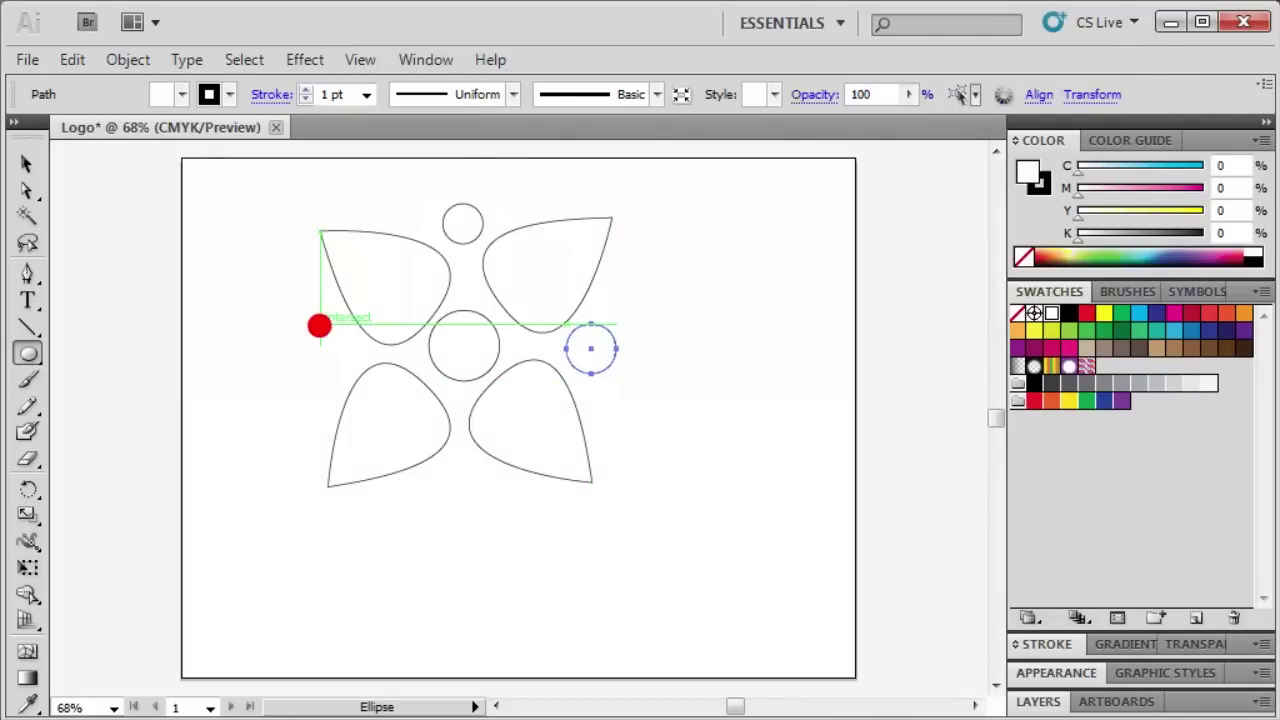
mouse_move(319, 325)
left_mouse_down()
mouse_move(362, 376)
mouse_move(360, 362)
mouse_move(355, 374)
left_mouse_up()
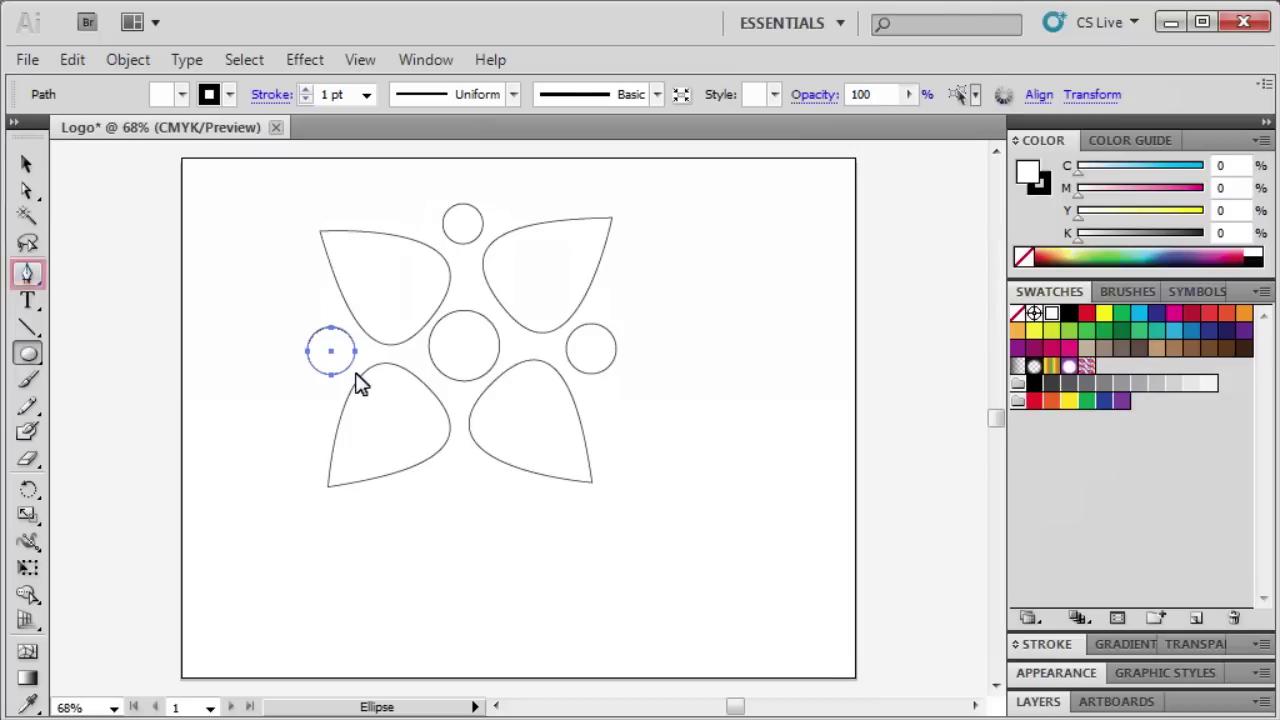
Step: Draw a tall, narrow closed curved stem path right of the flower
left_click(33, 282)
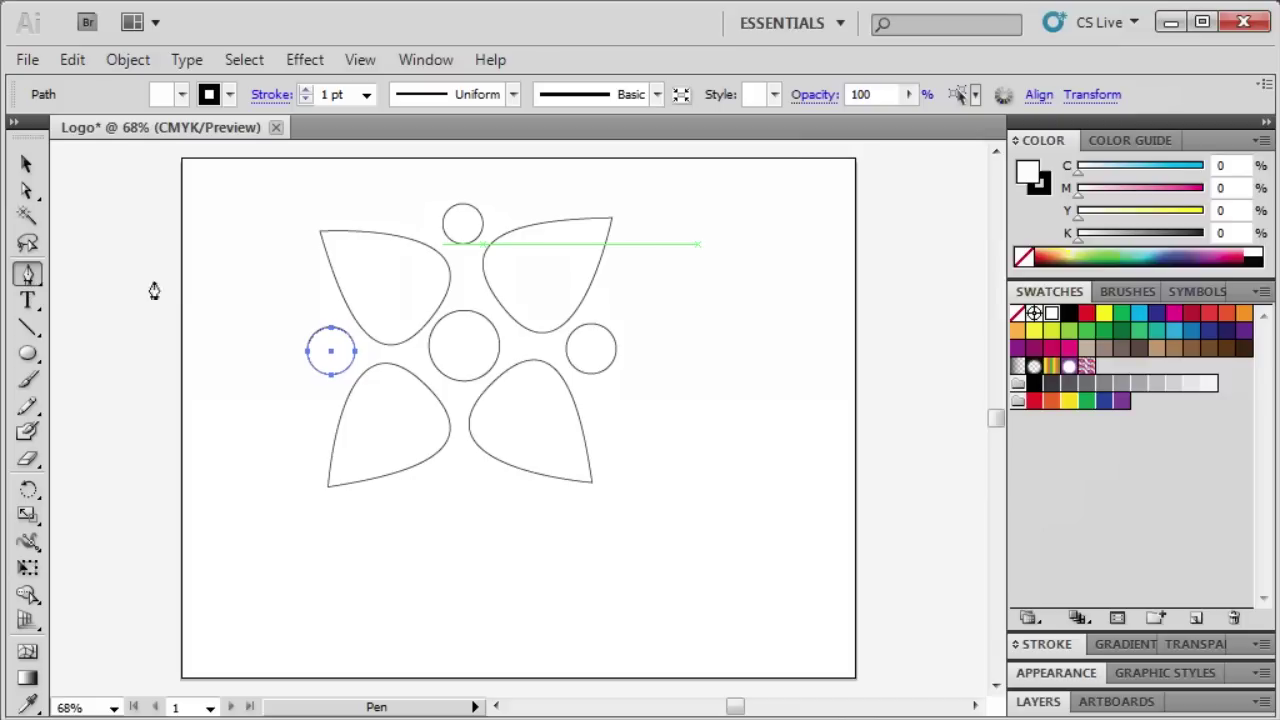
left_click(697, 243)
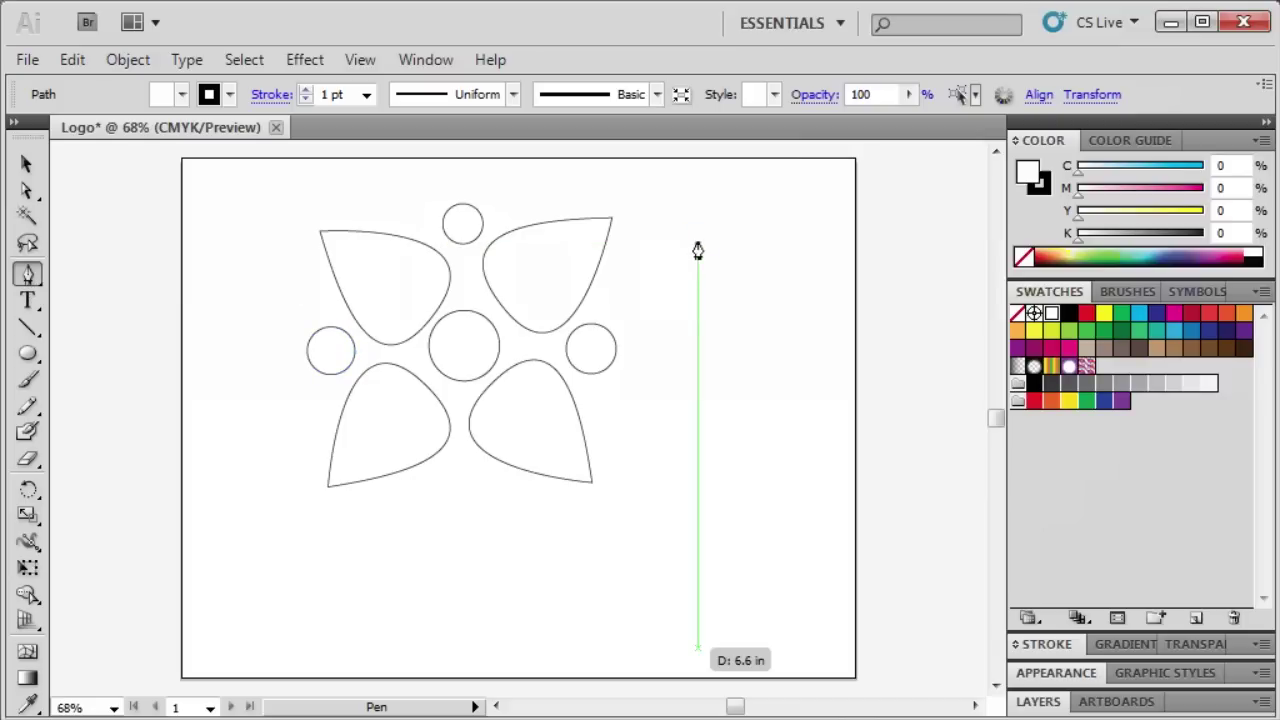
left_click(698, 655)
left_click_drag(698, 658, 755, 690)
left_click_drag(745, 351, 734, 531)
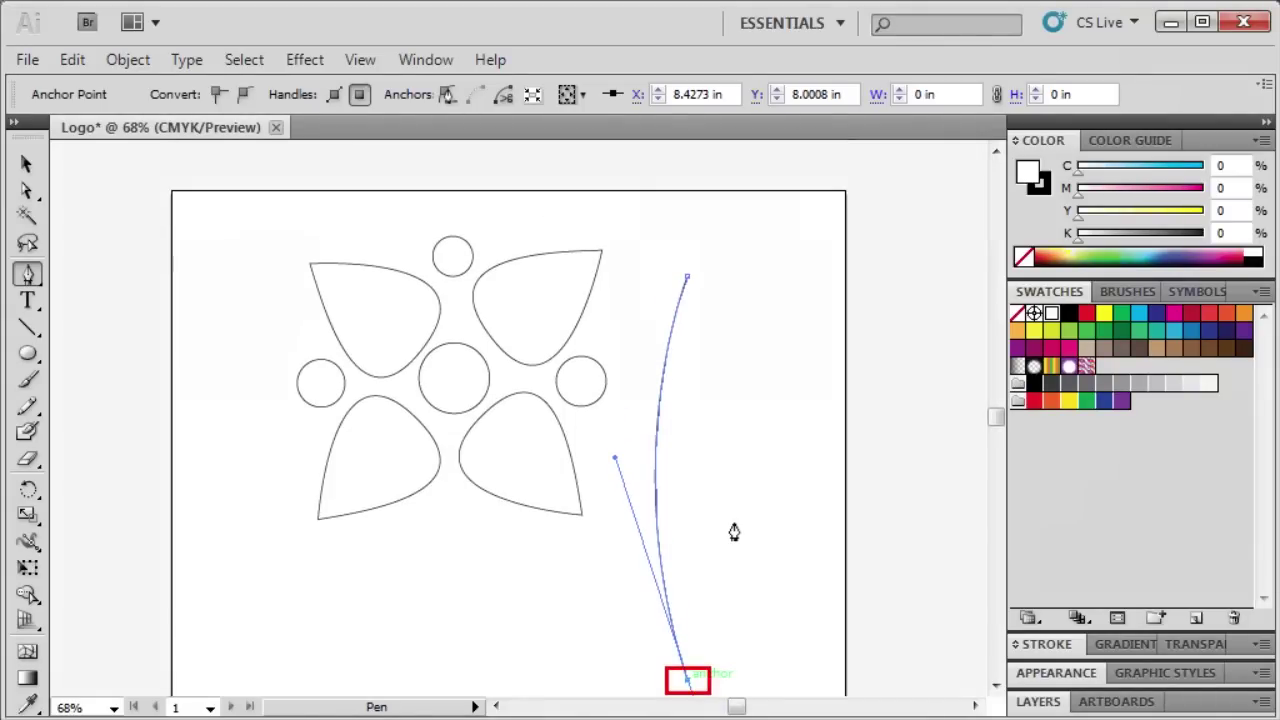
mouse_move(687, 679)
left_mouse_down()
mouse_move(683, 443)
mouse_move(660, 321)
mouse_move(672, 305)
left_mouse_up()
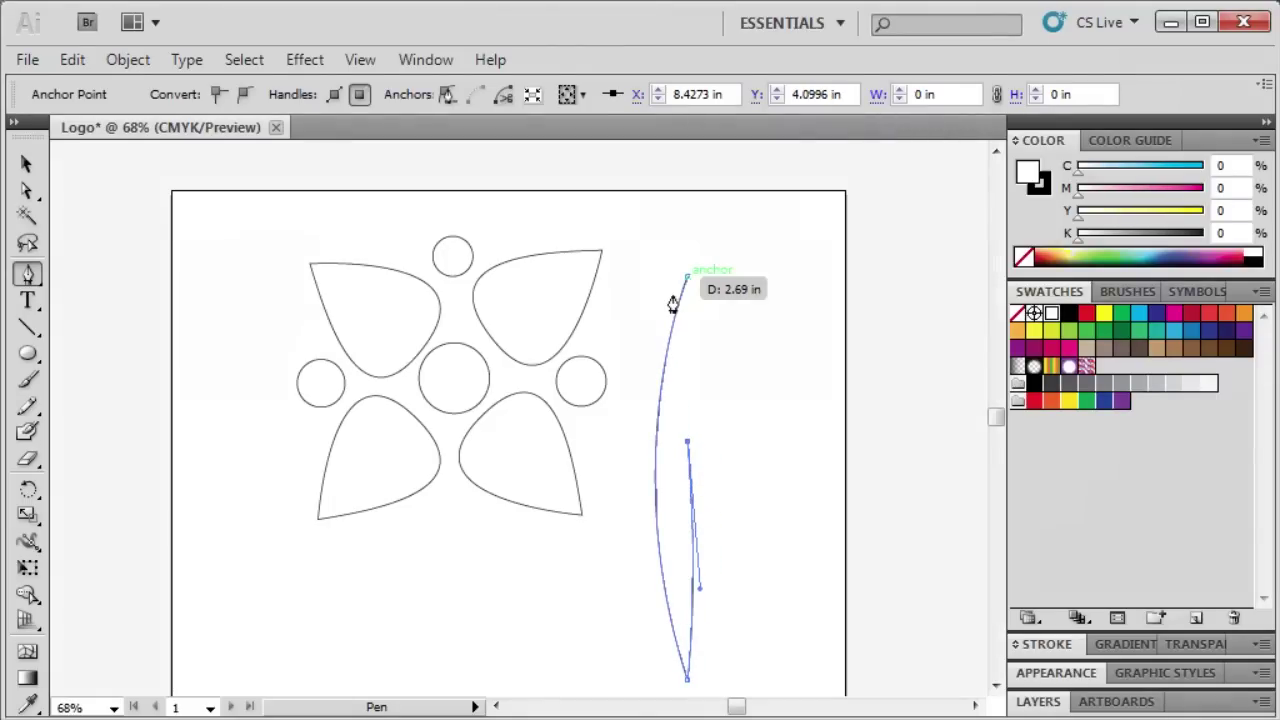
left_click(686, 277)
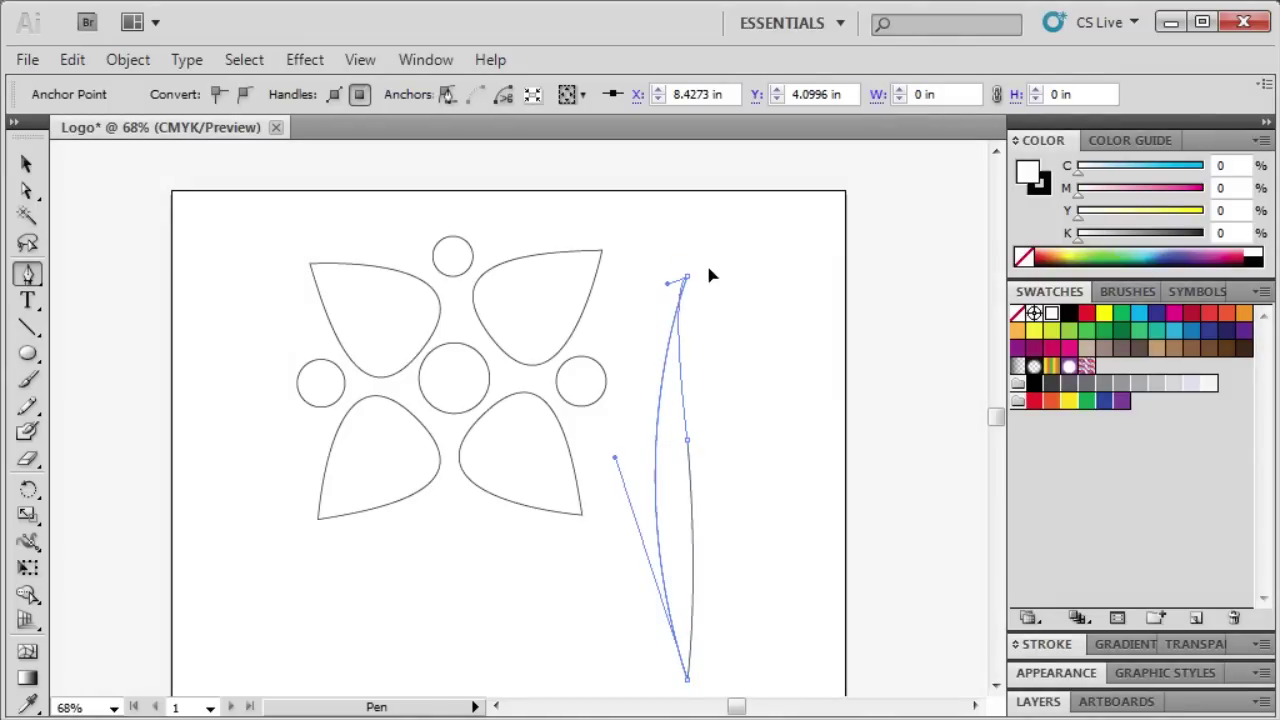
left_click_drag(710, 275, 713, 175)
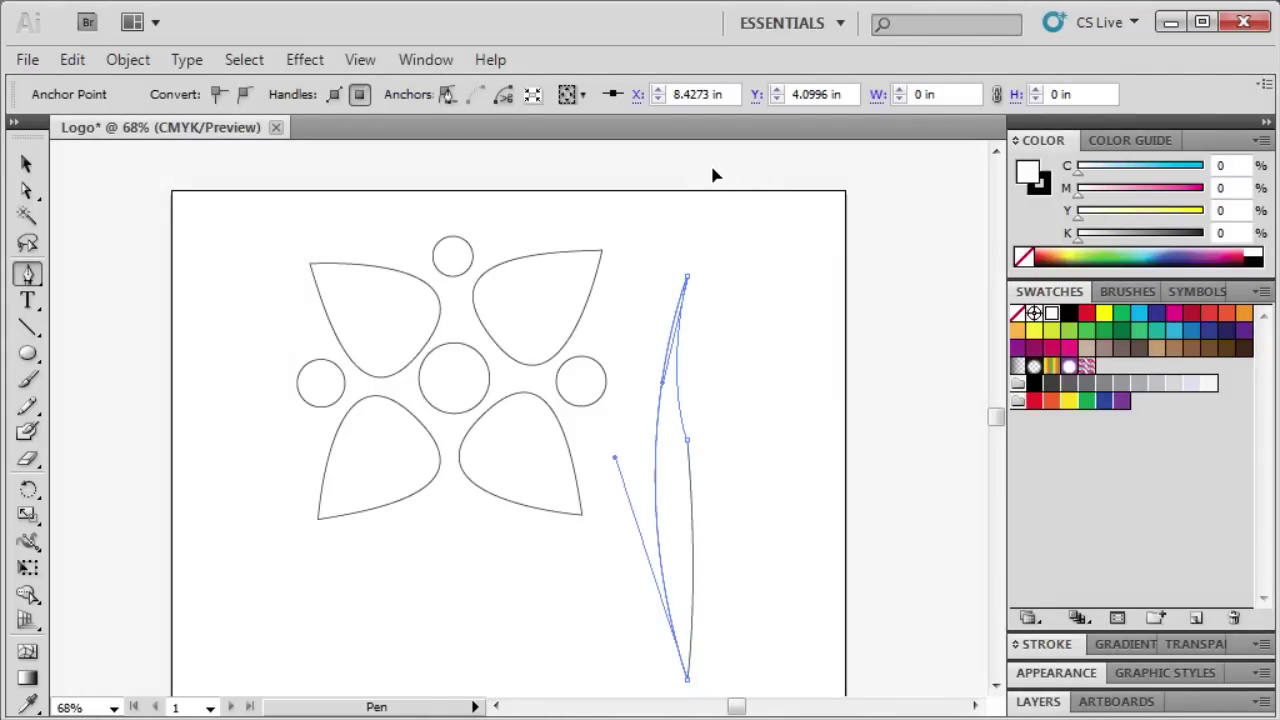
Step: Move the stem's middle anchor with Direct Selection to slim its shape
key("ctrl")
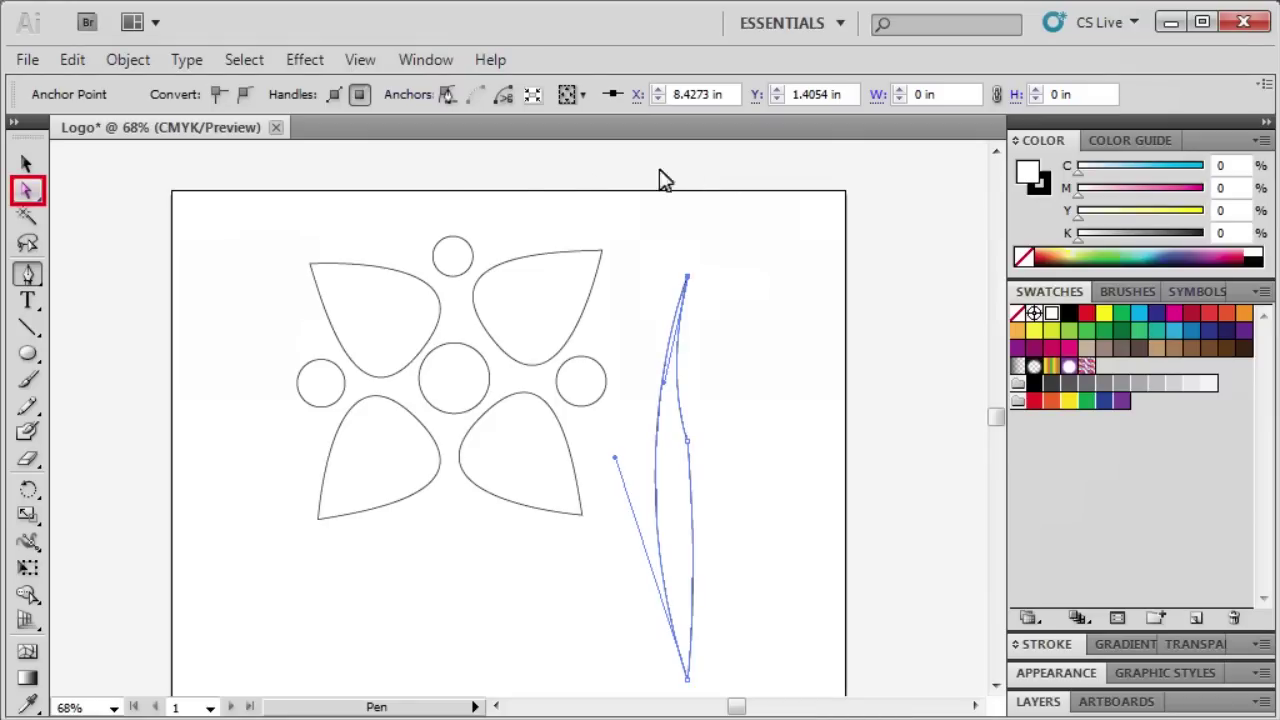
left_click(27, 190)
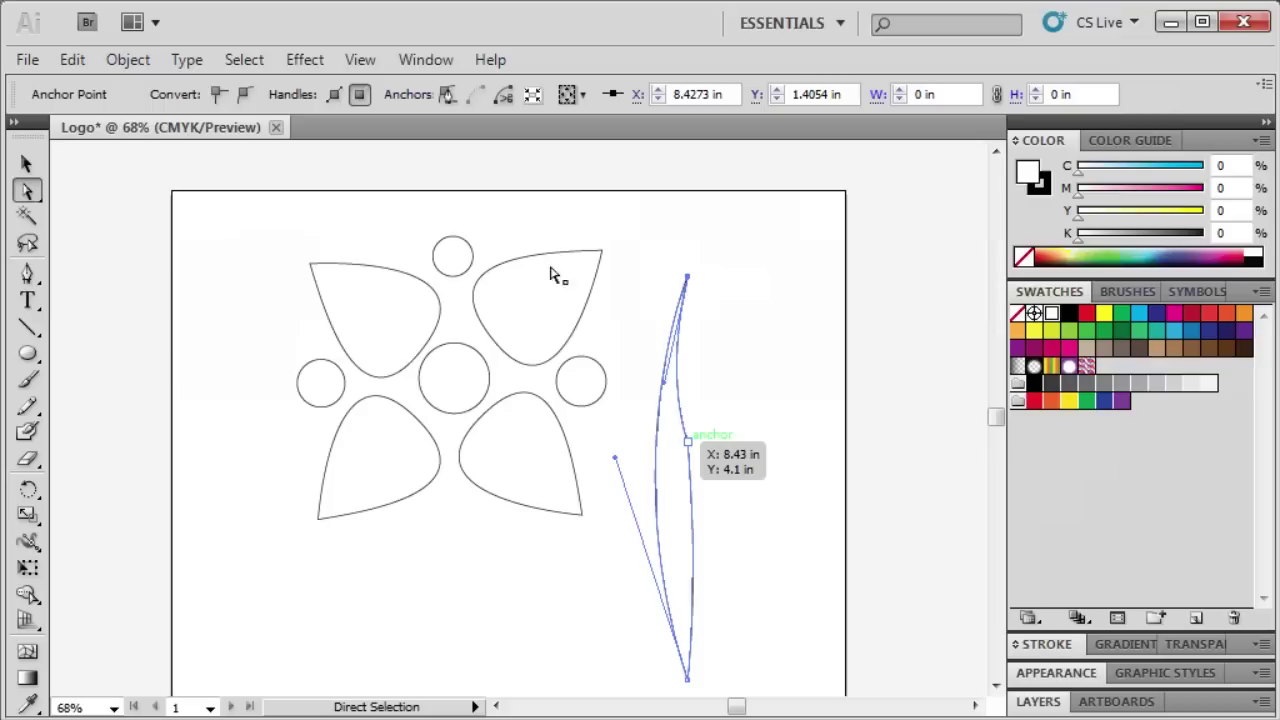
left_click(686, 441)
left_click_drag(686, 441, 684, 452)
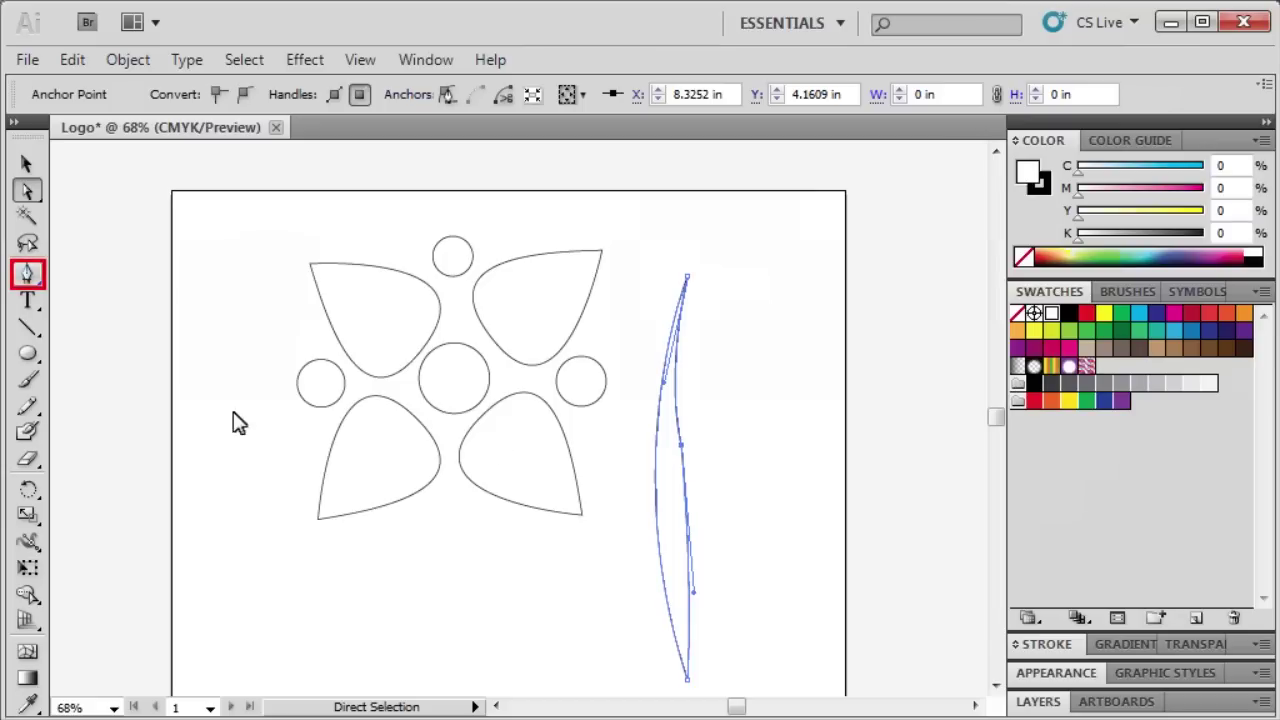
Step: Draw a thin closed crescent arc, about 2.48 × 0.49 in, under the lower-left petal
left_click(26, 274)
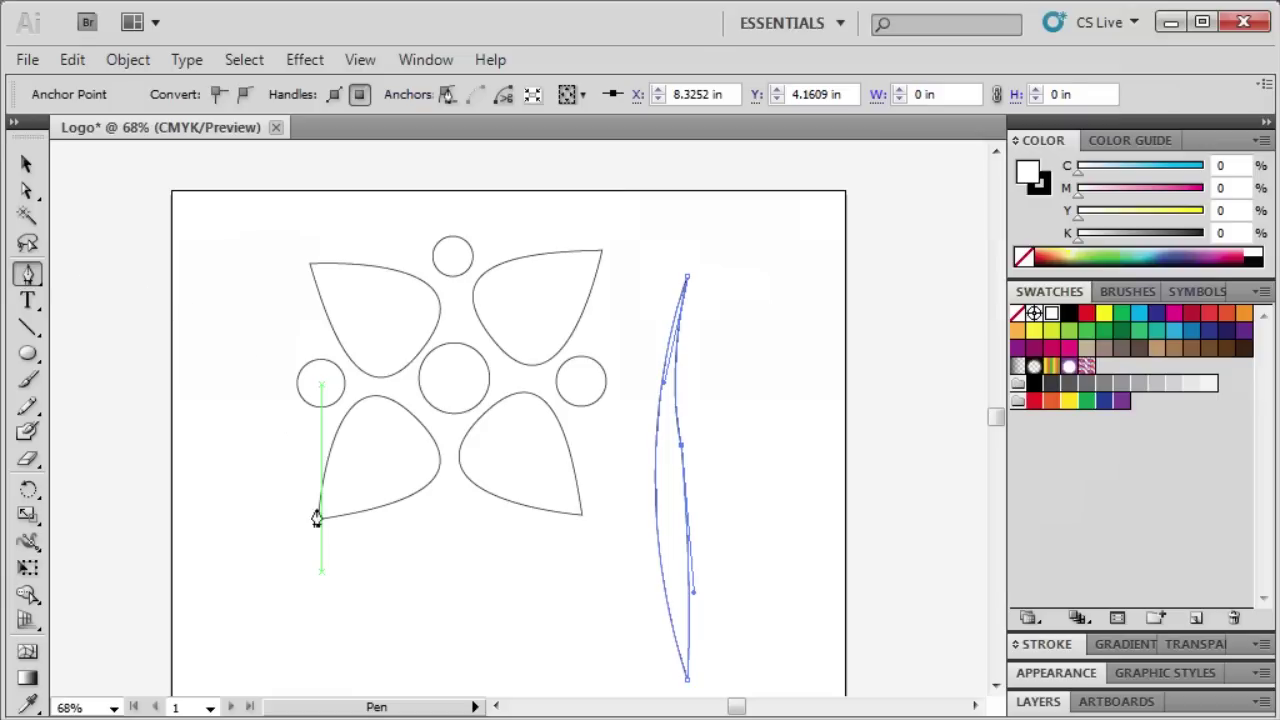
left_click(320, 571)
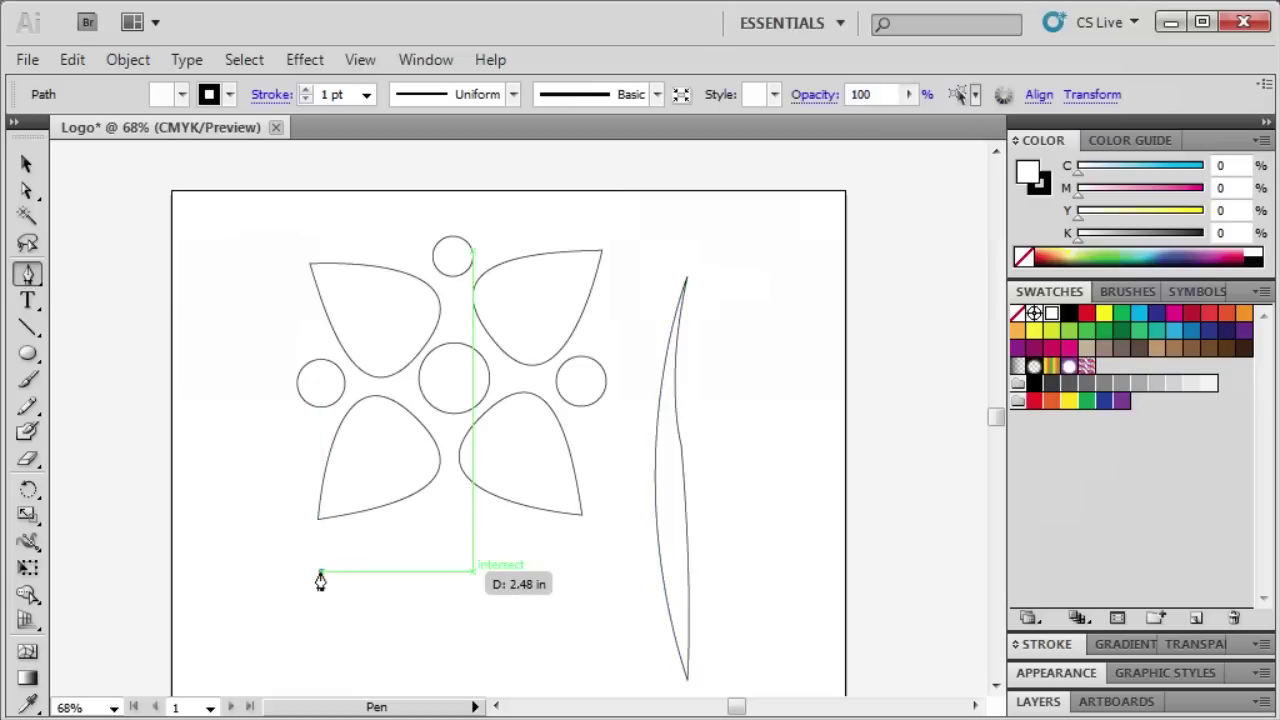
left_click(468, 573)
left_click_drag(468, 578, 558, 640)
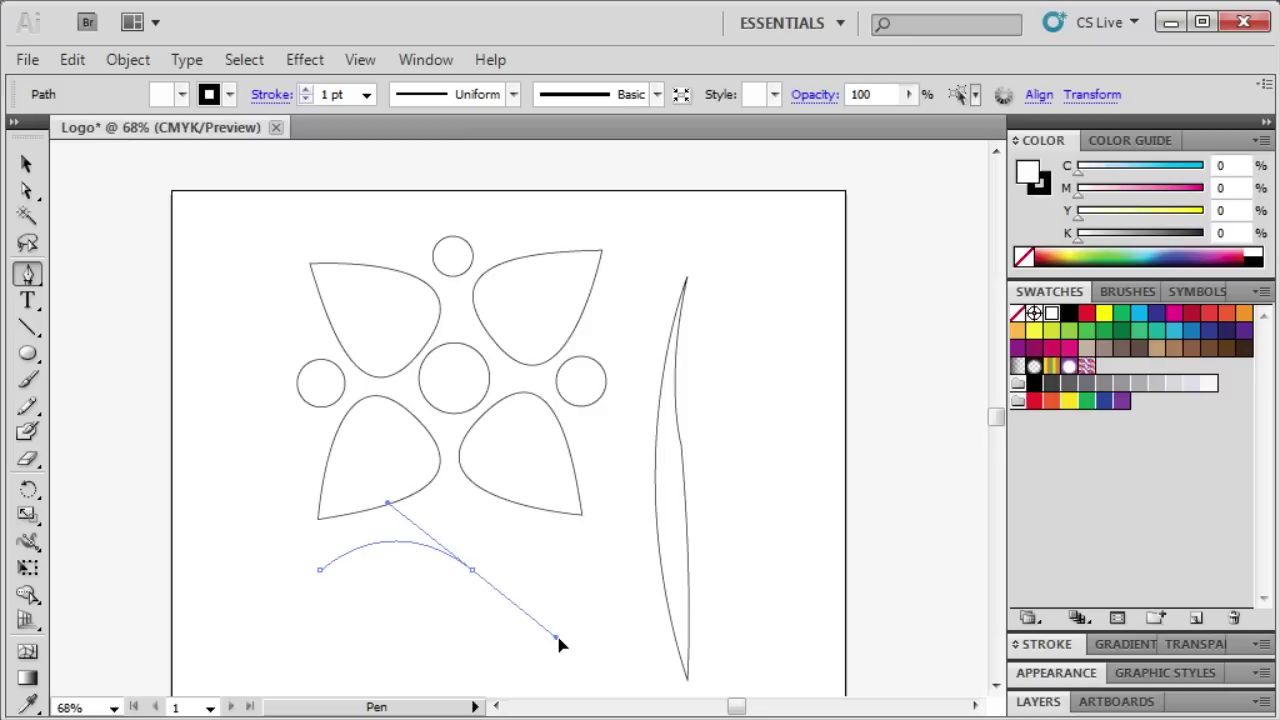
left_click_drag(560, 645, 559, 648)
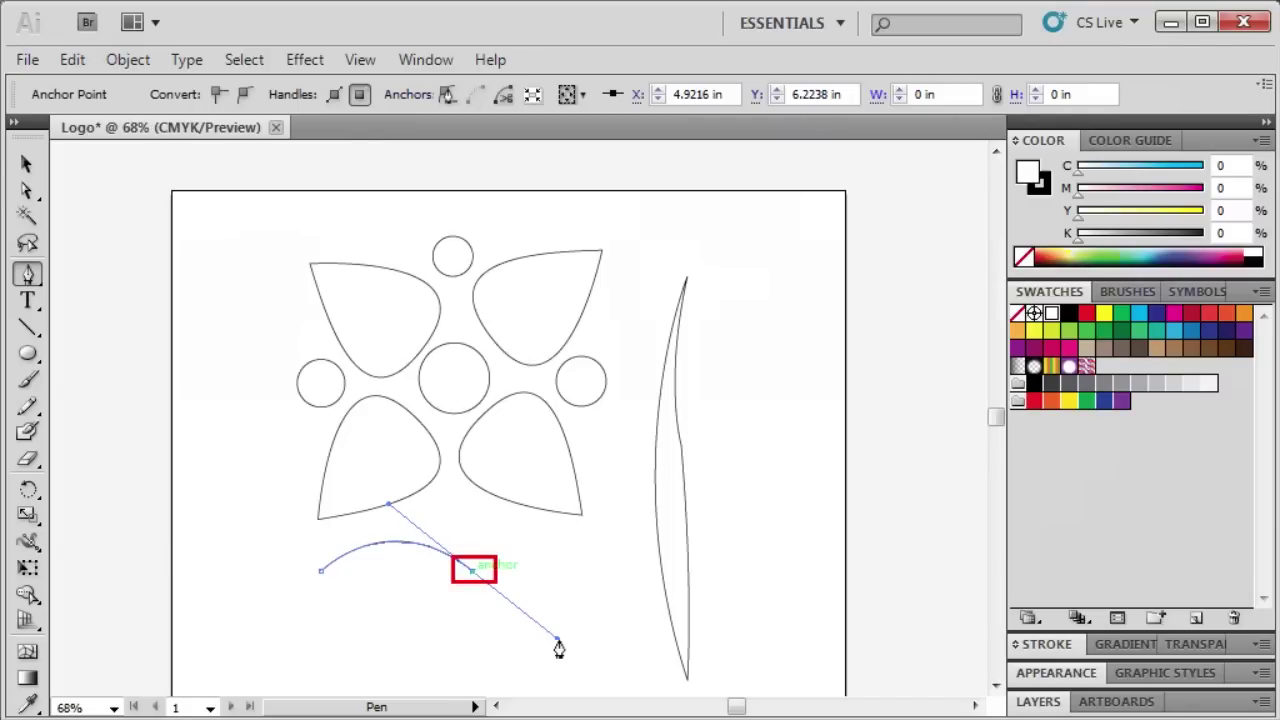
left_click(473, 570)
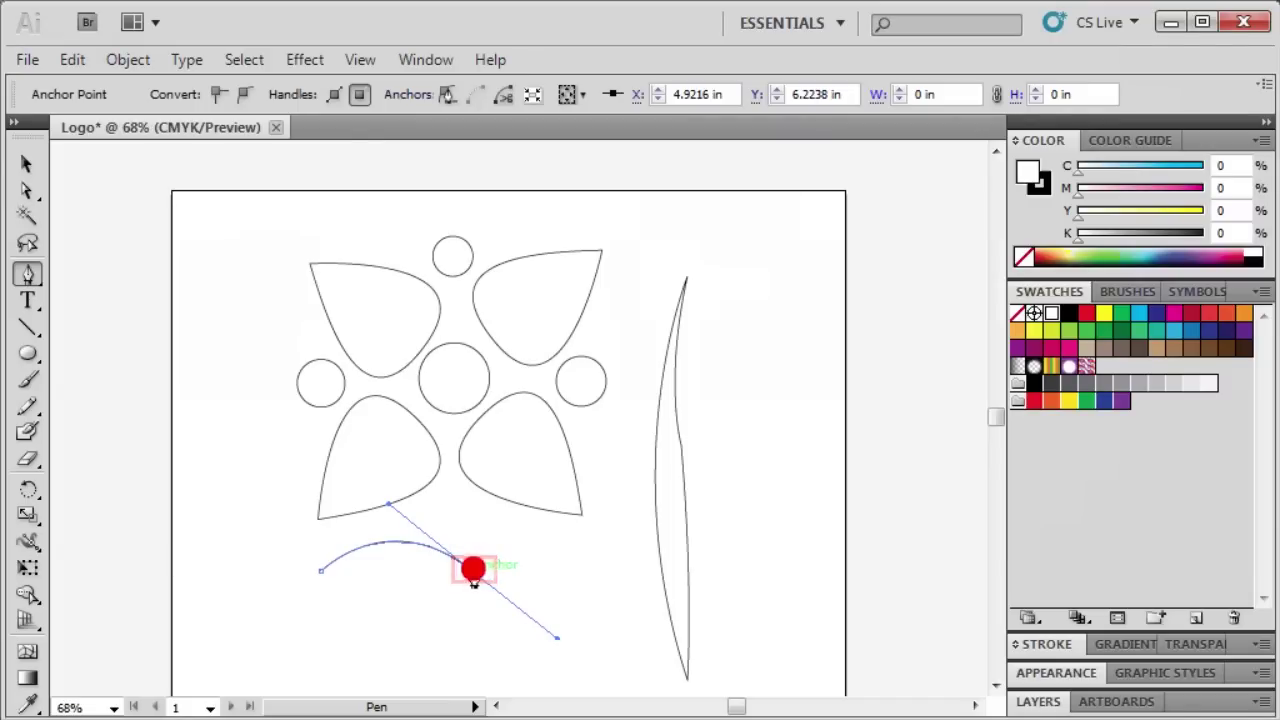
left_click(320, 573)
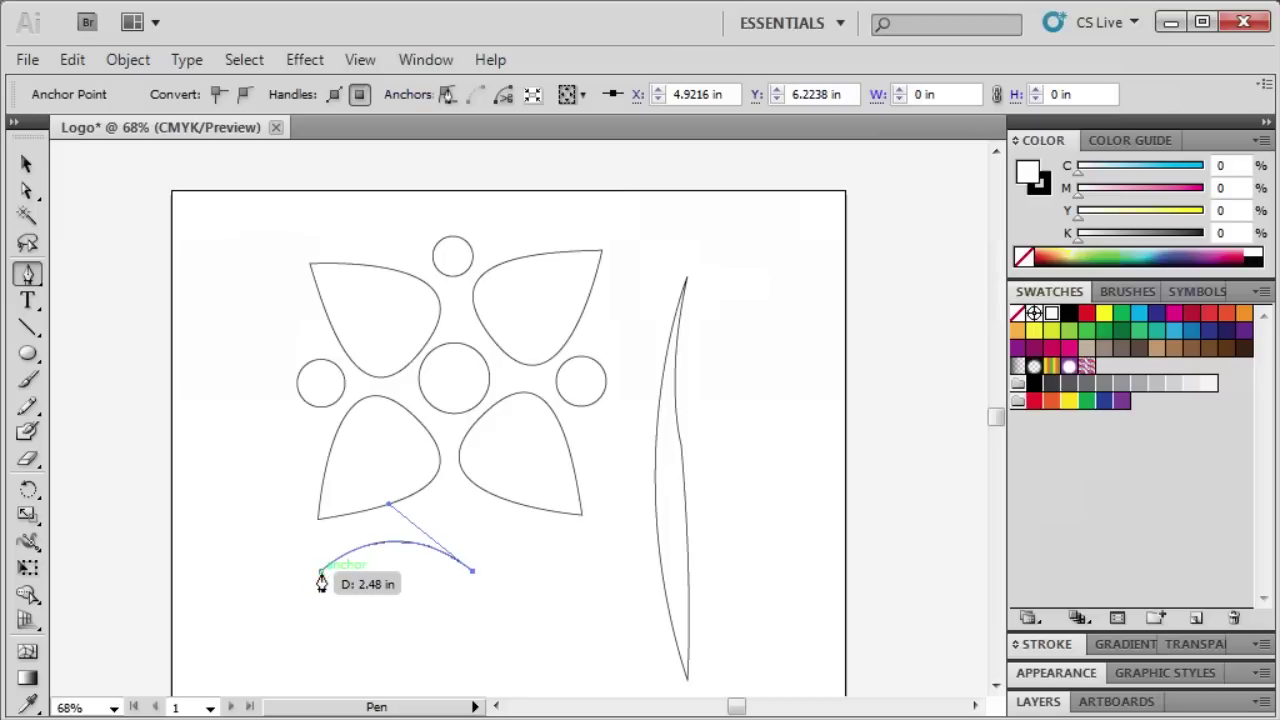
left_click_drag(320, 575, 243, 623)
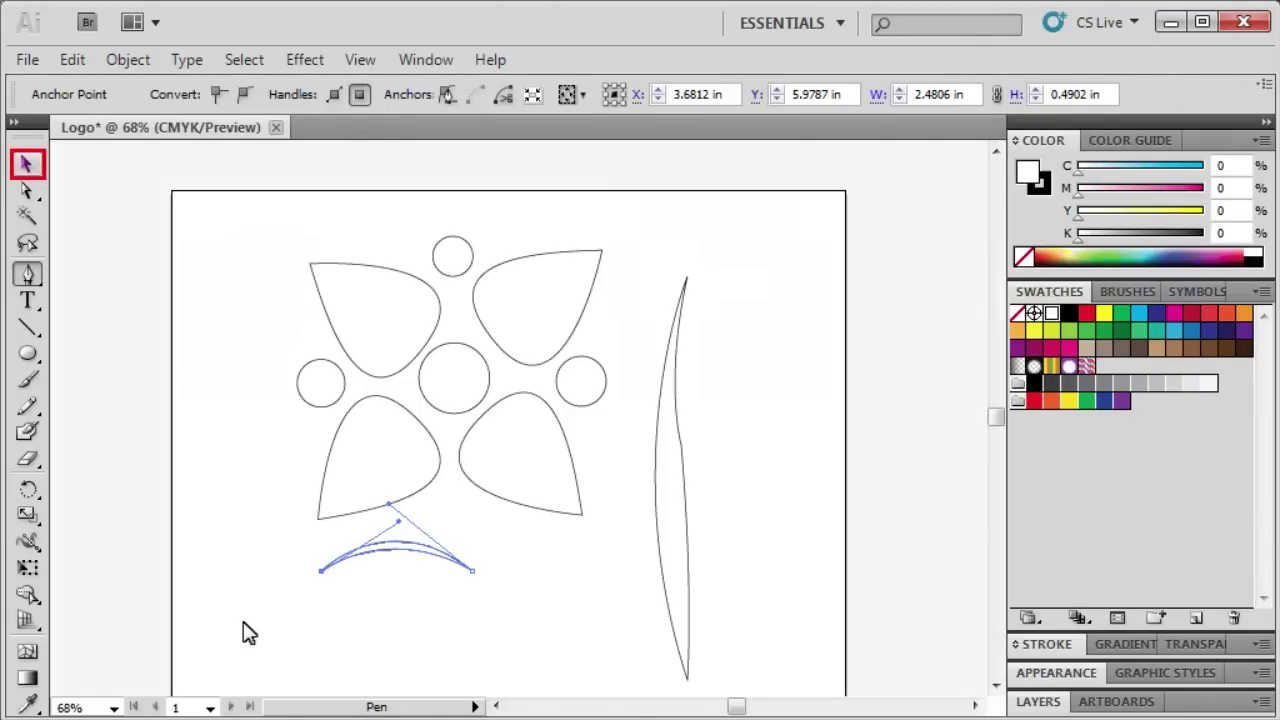
Step: Reflect the crescent across the vertical axis as a copy
left_click(26, 168)
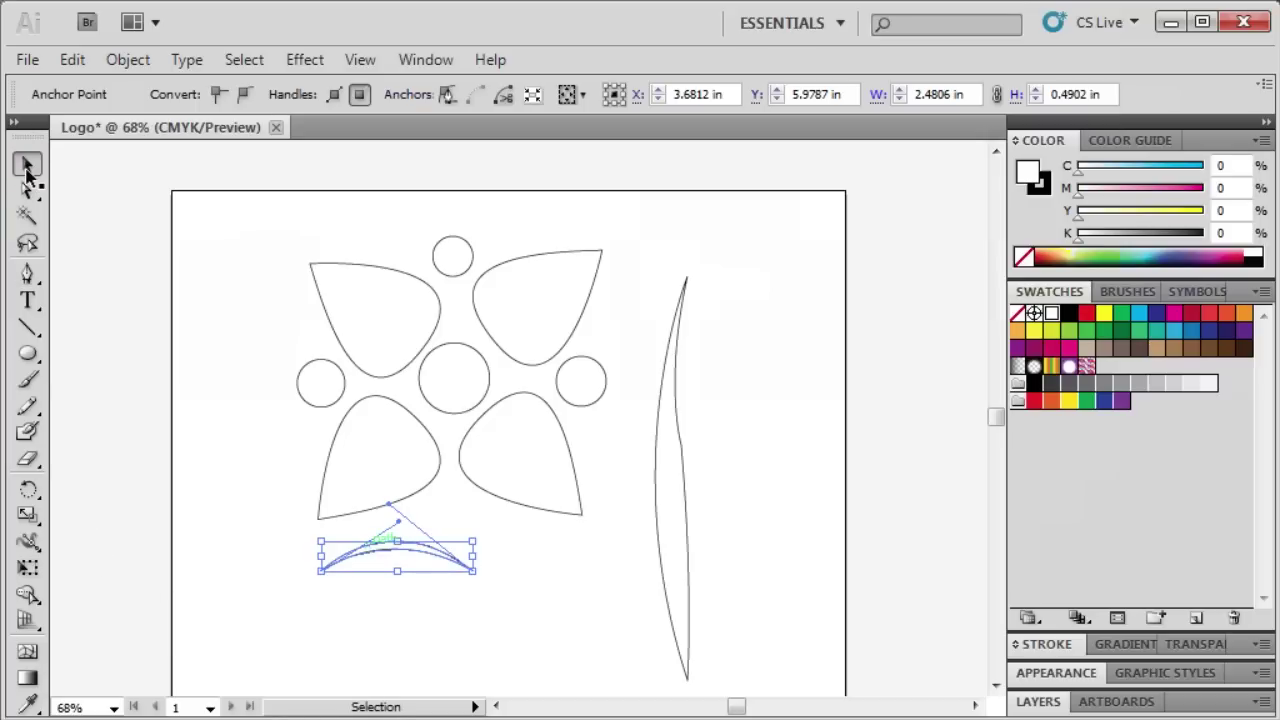
left_click(366, 543)
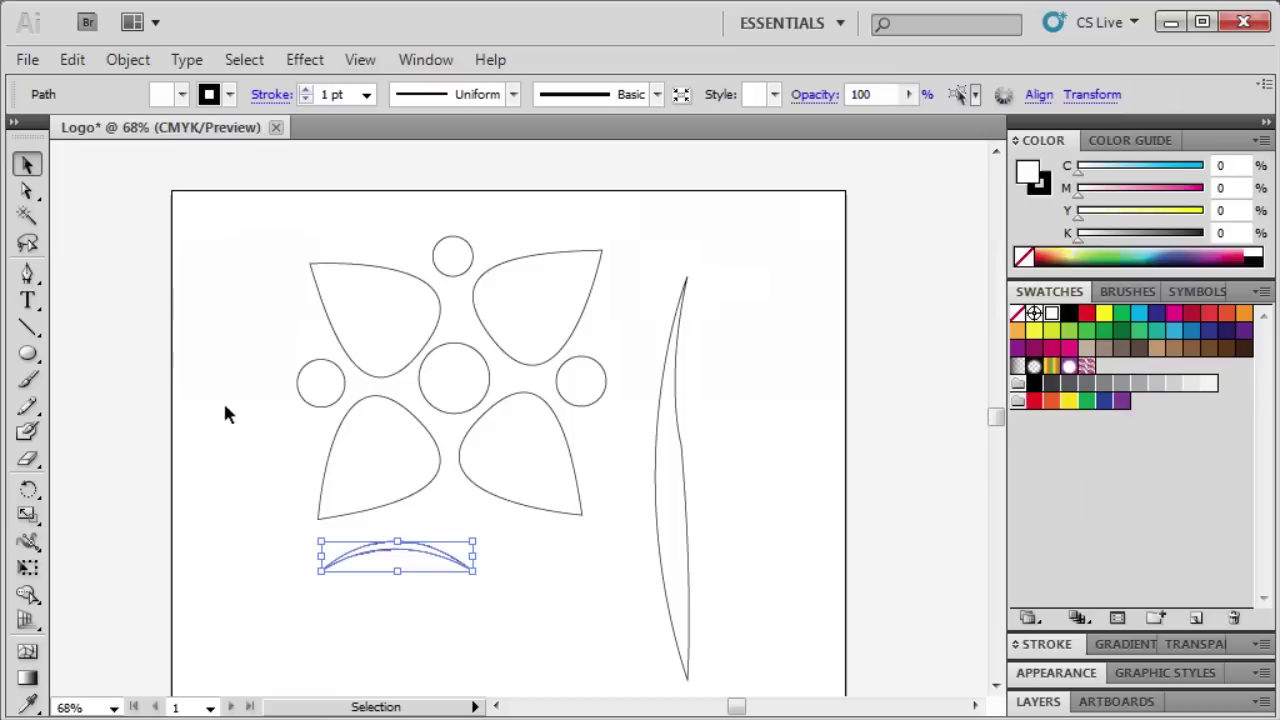
right_click(212, 266)
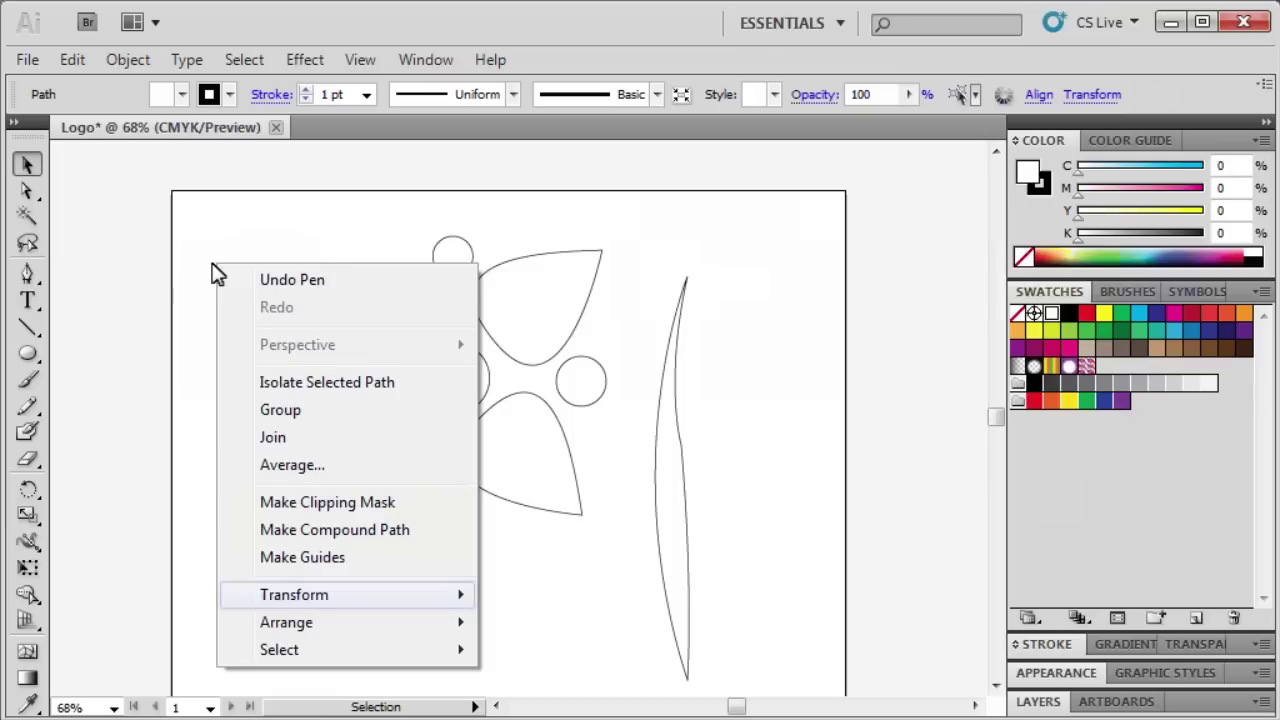
left_click(343, 600)
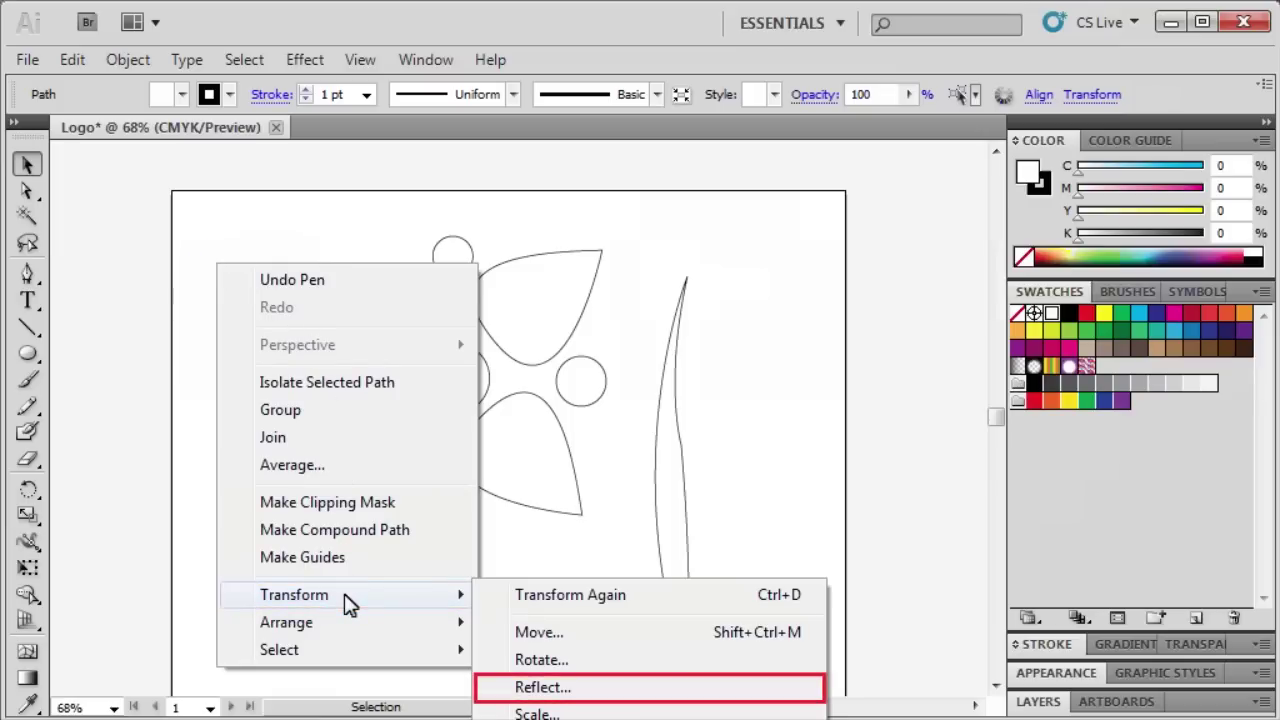
left_click(558, 684)
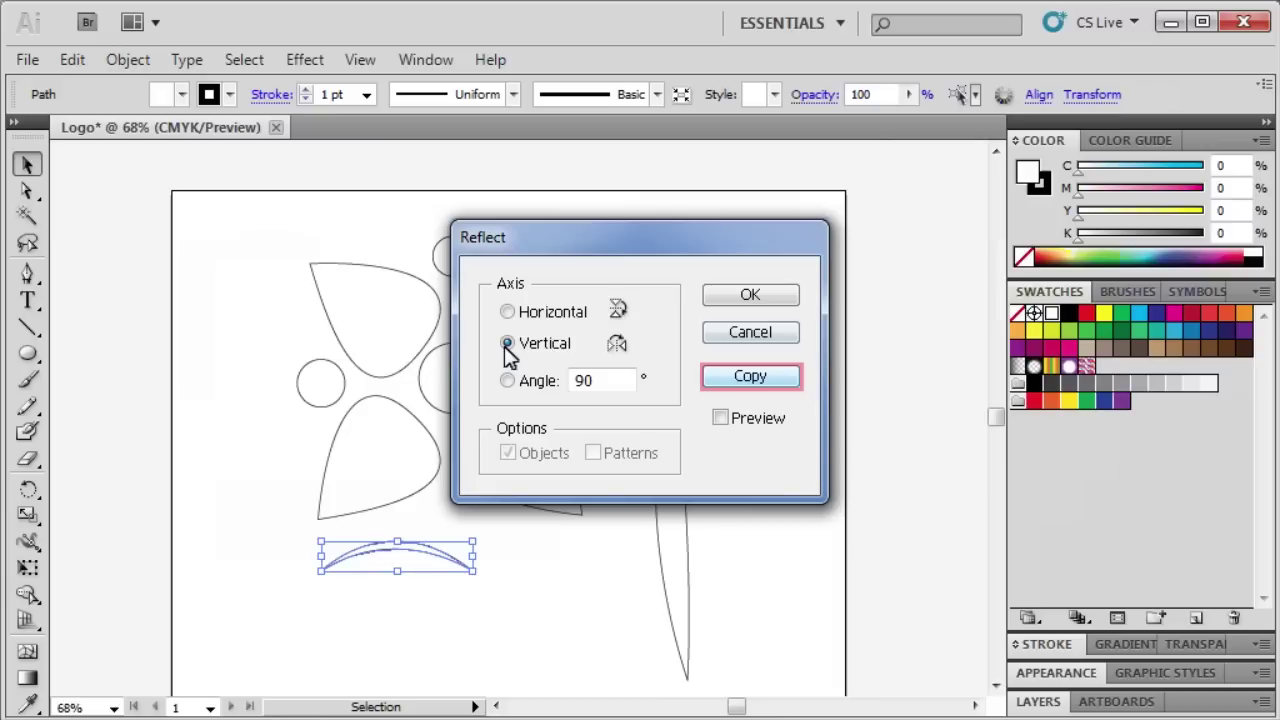
left_click(751, 377)
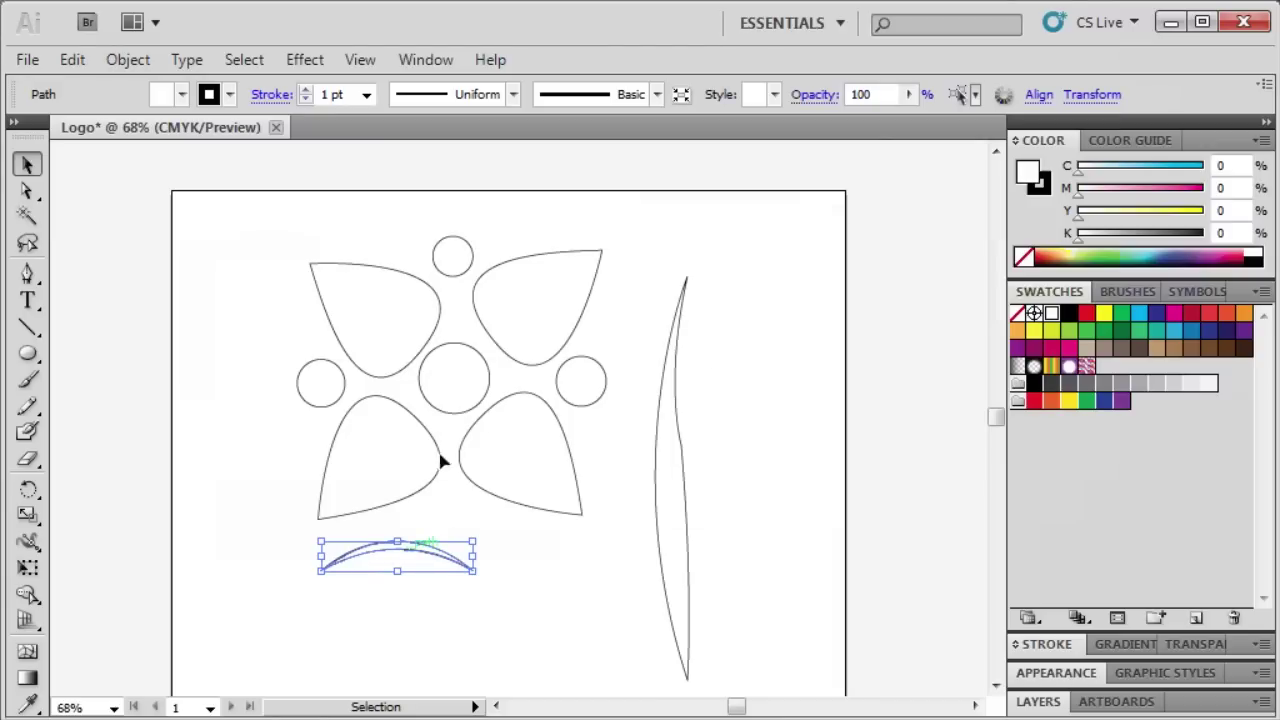
Step: Move both arcs onto the stem, shrinking the left leaf and slightly narrowing the right one
left_click(408, 548)
left_click_drag(408, 548, 755, 455)
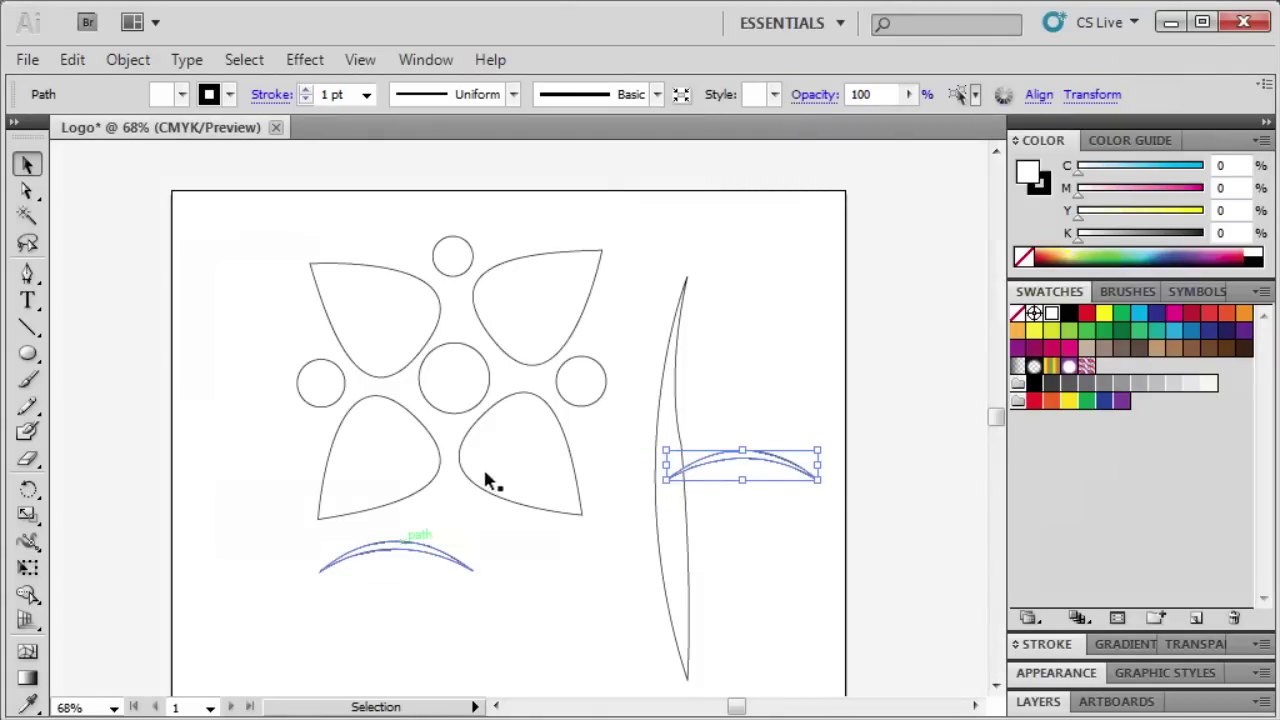
left_click_drag(404, 543, 620, 431)
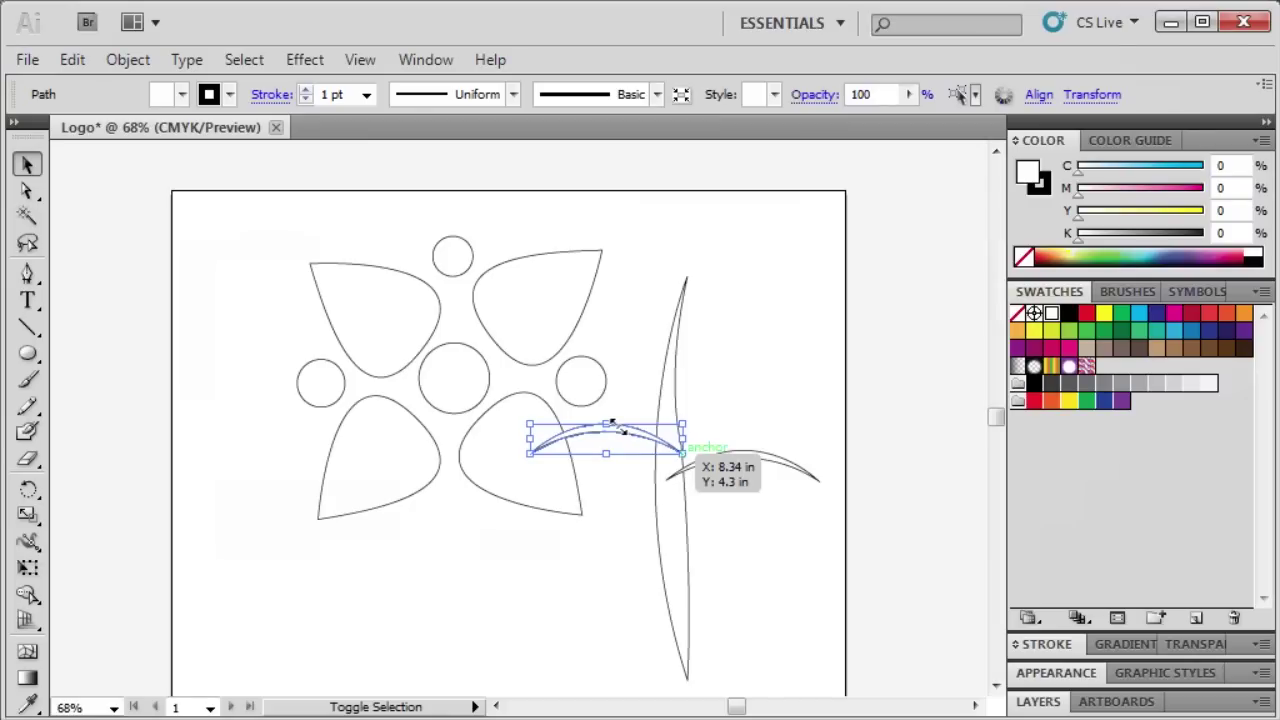
mouse_move(682, 452)
left_mouse_down()
mouse_move(649, 434)
mouse_move(660, 440)
left_mouse_up()
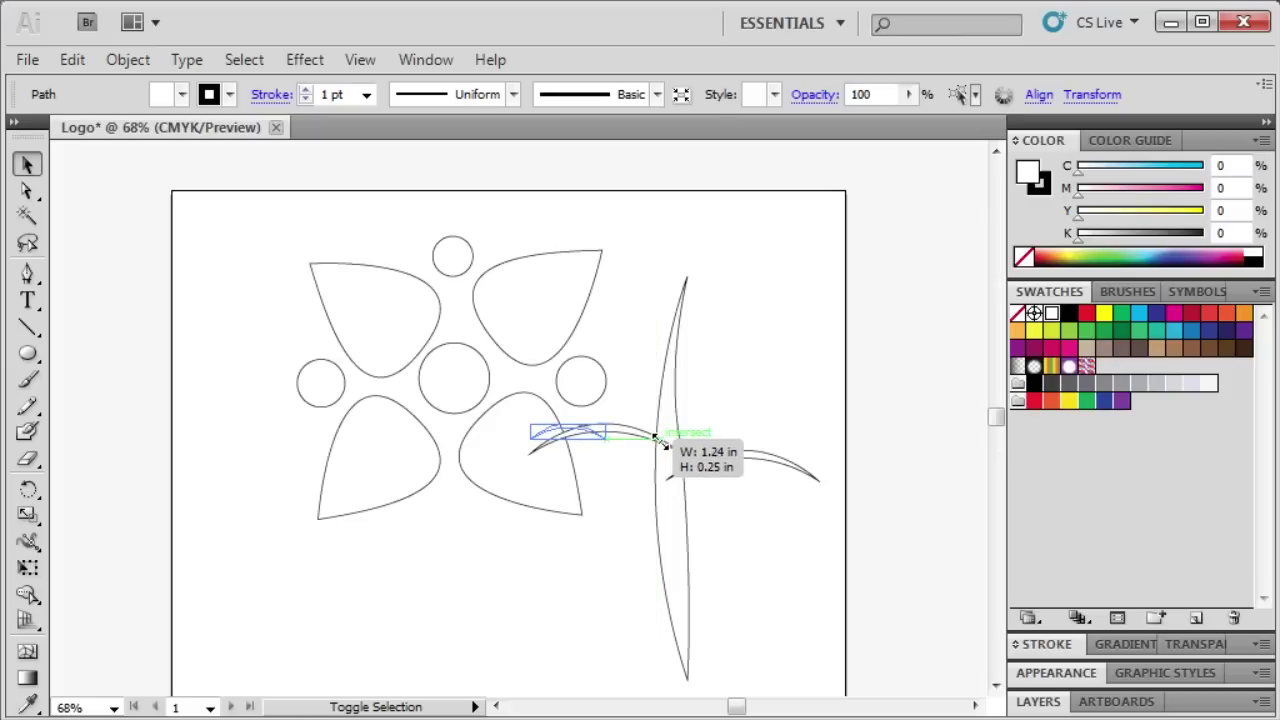
mouse_move(658, 439)
left_mouse_down()
mouse_move(603, 442)
mouse_move(573, 427)
mouse_move(652, 432)
left_mouse_up()
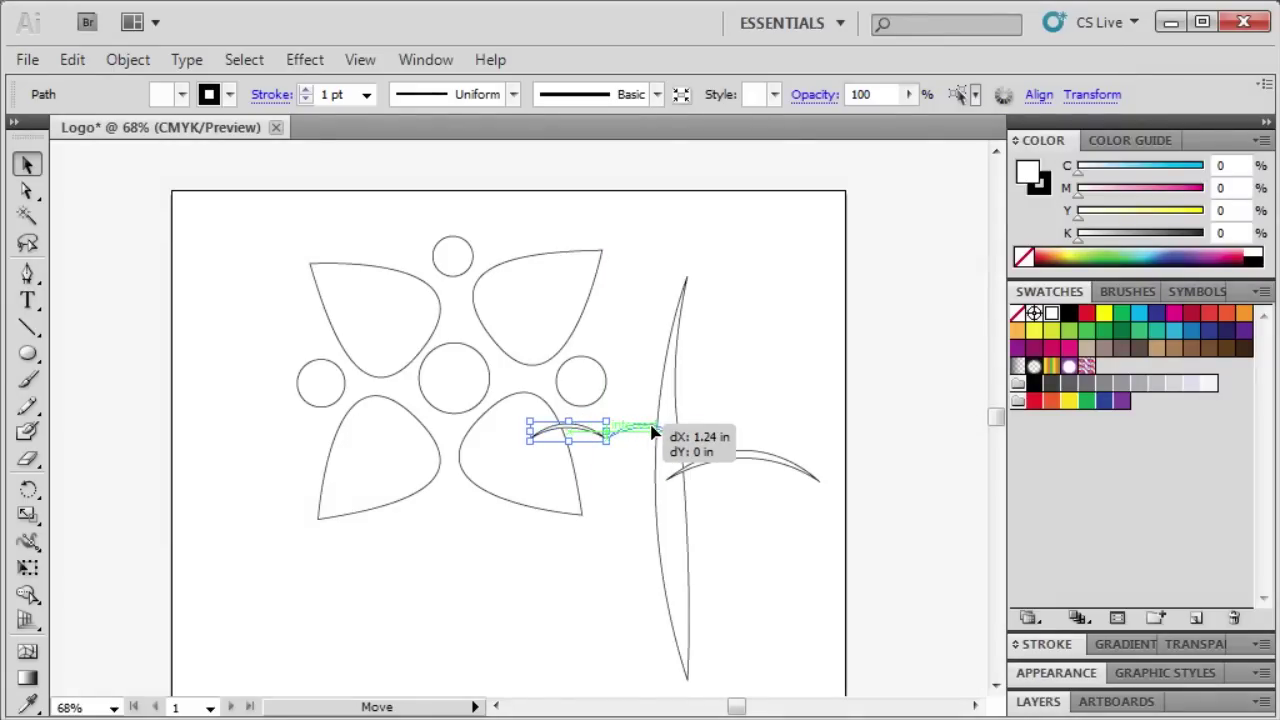
left_click_drag(652, 432, 652, 432)
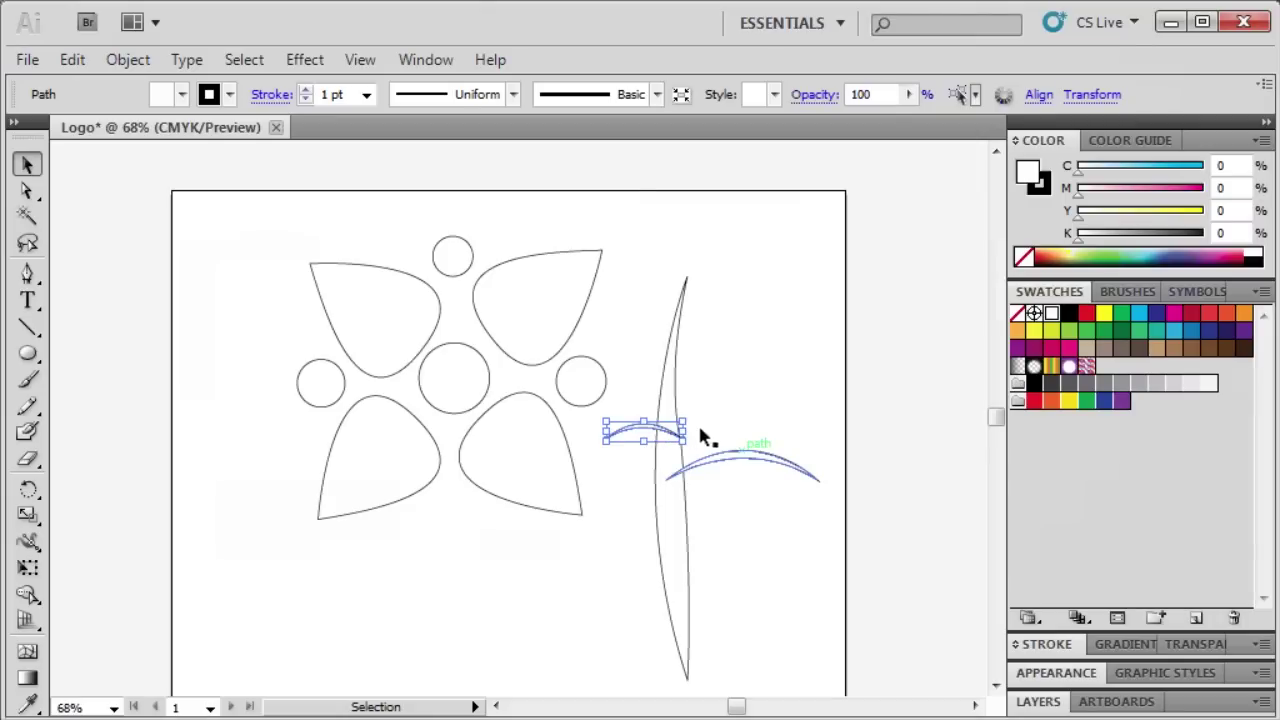
left_click(739, 451)
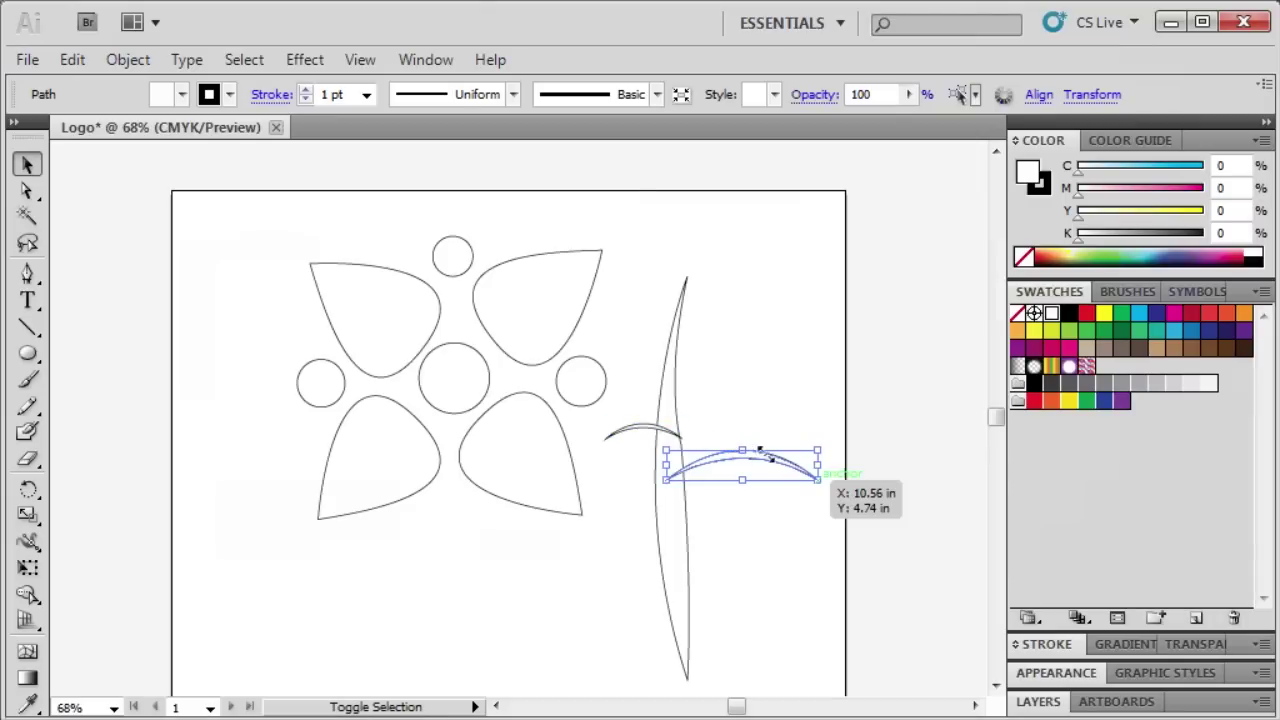
left_click_drag(817, 478, 800, 479)
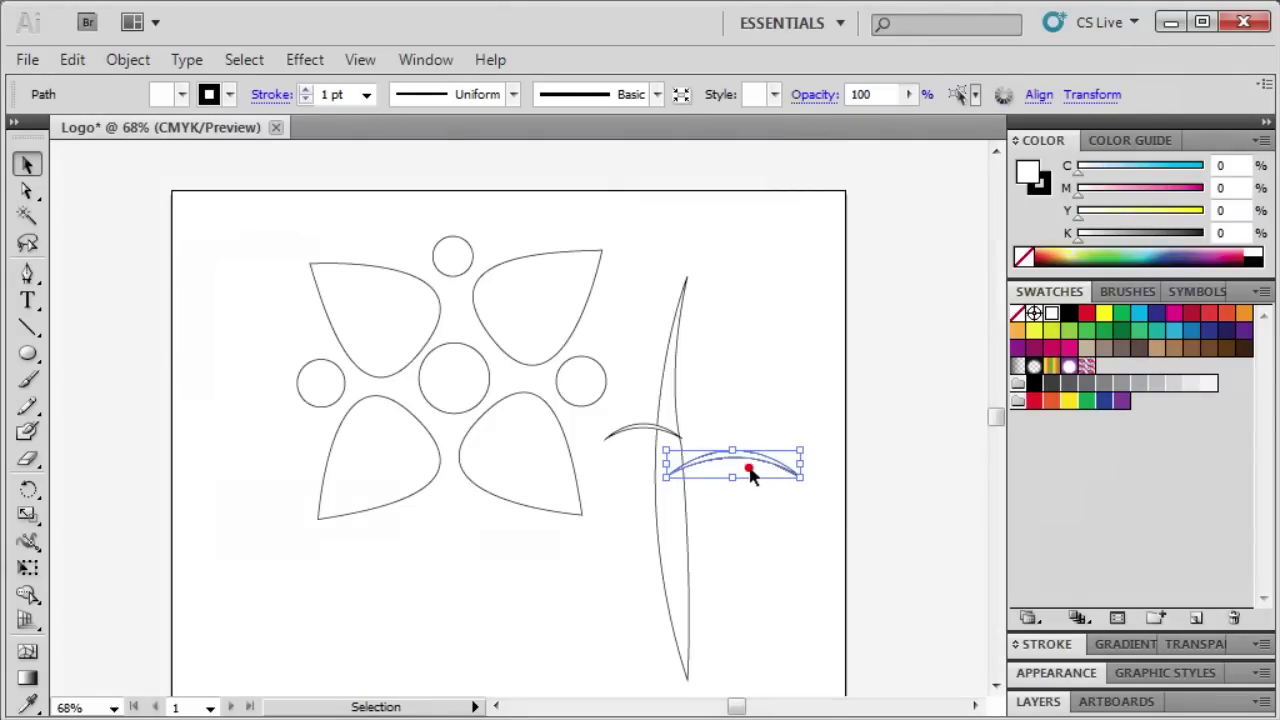
left_click(755, 490)
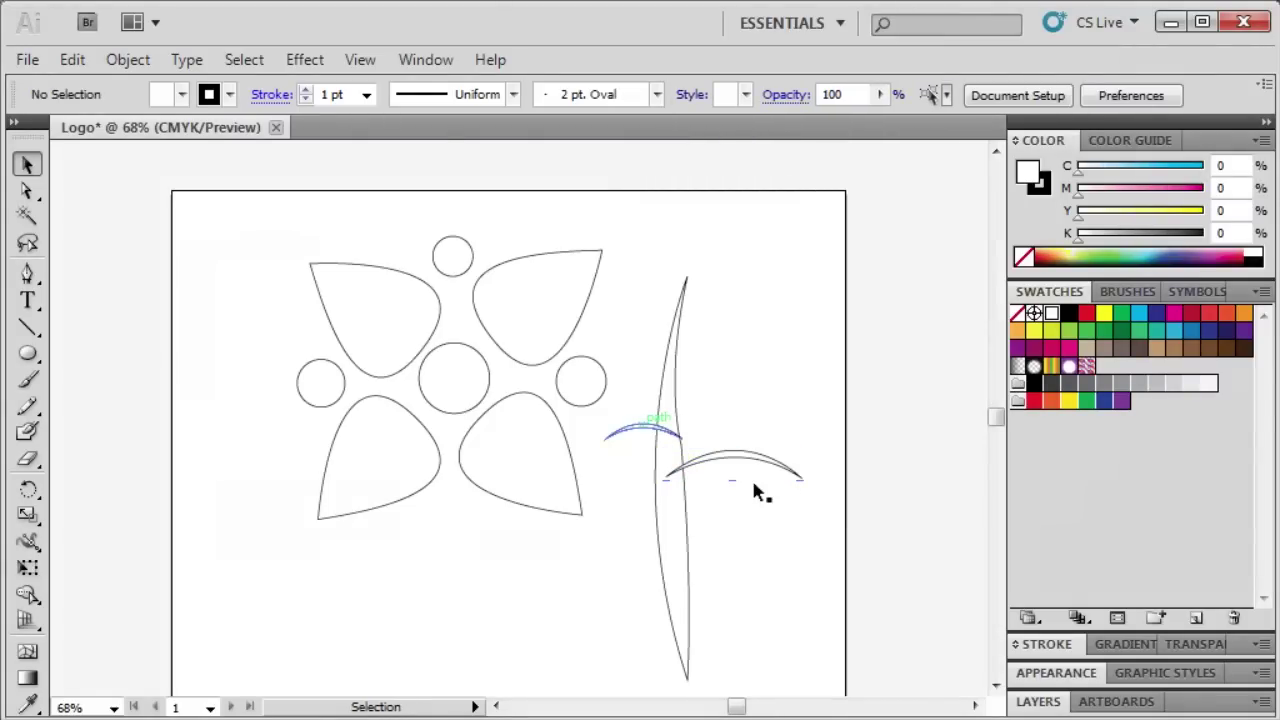
Step: Unite the stem and both arc leaves with Pathfinder, then narrow the merged shape
left_click(641, 424)
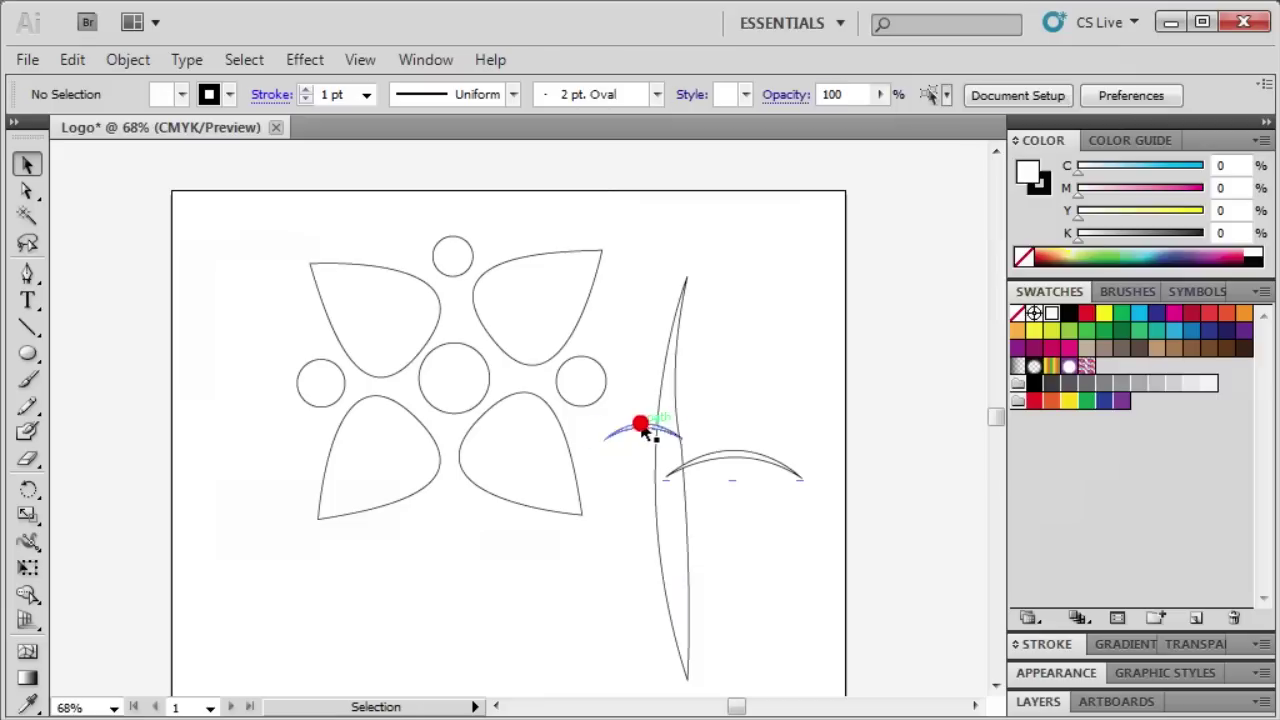
left_click(674, 549, "shift")
left_click(721, 453, "shift")
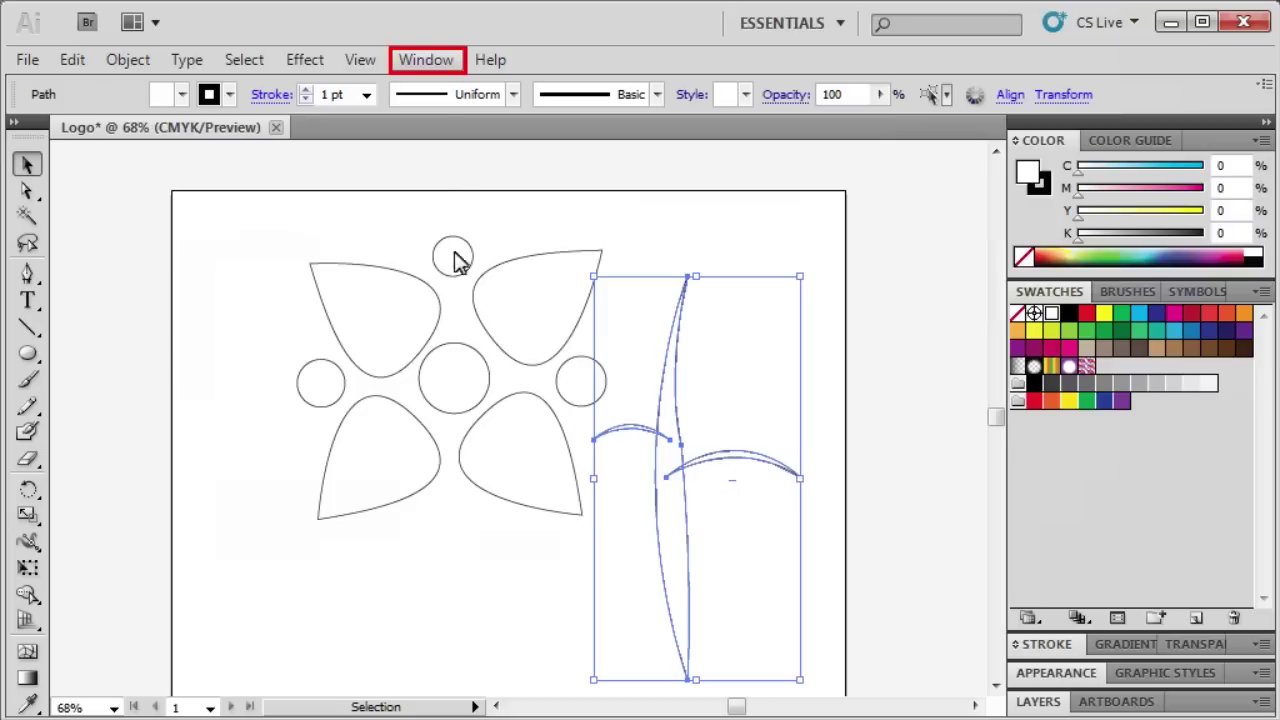
left_click(432, 60)
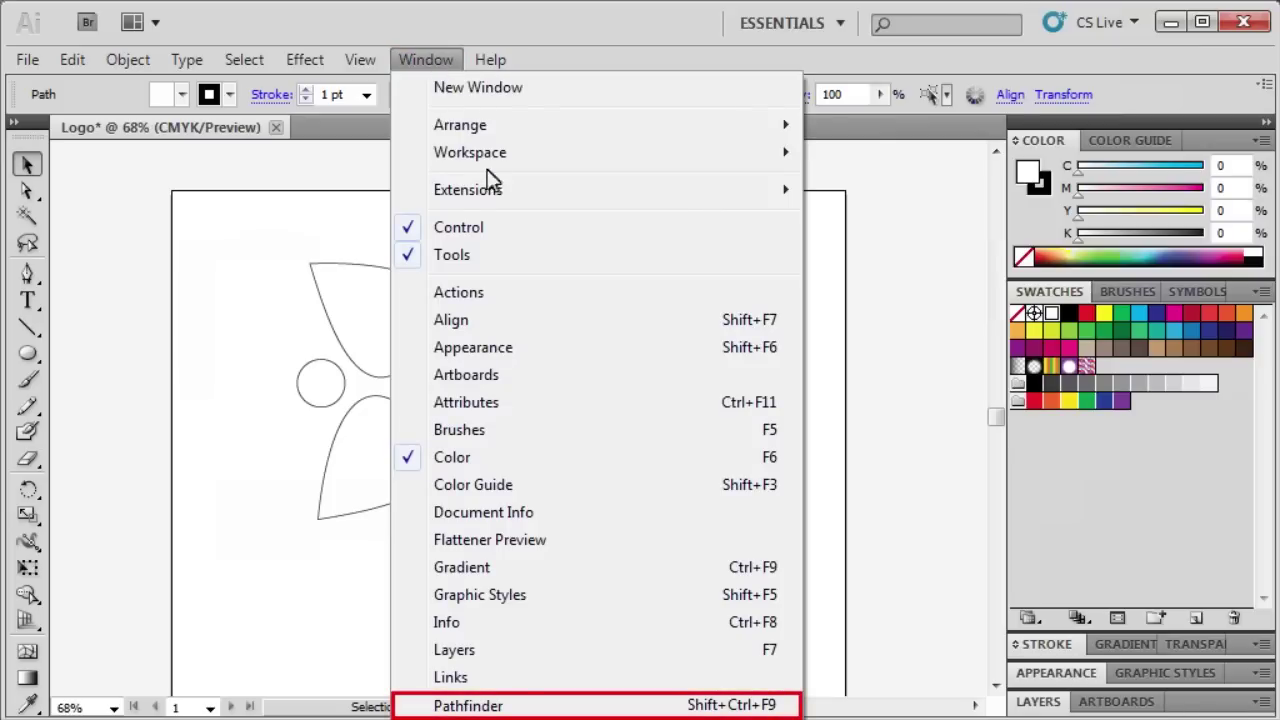
left_click(516, 705)
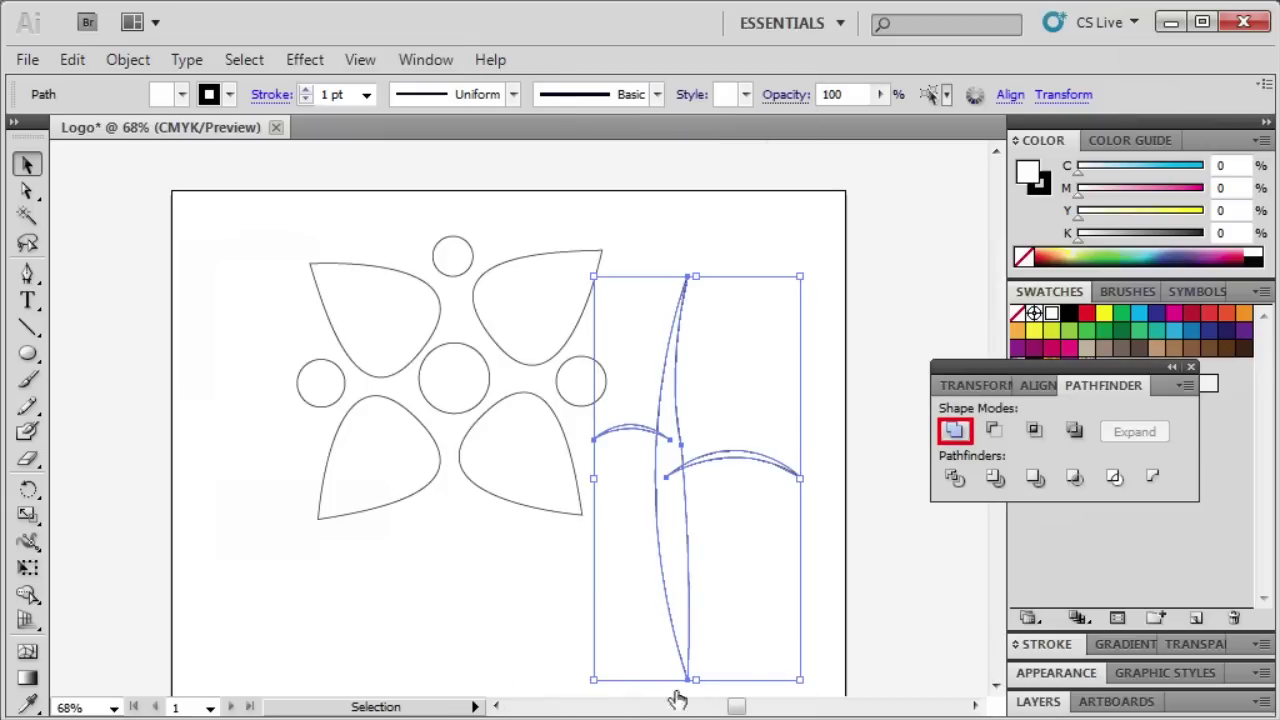
left_click(953, 430)
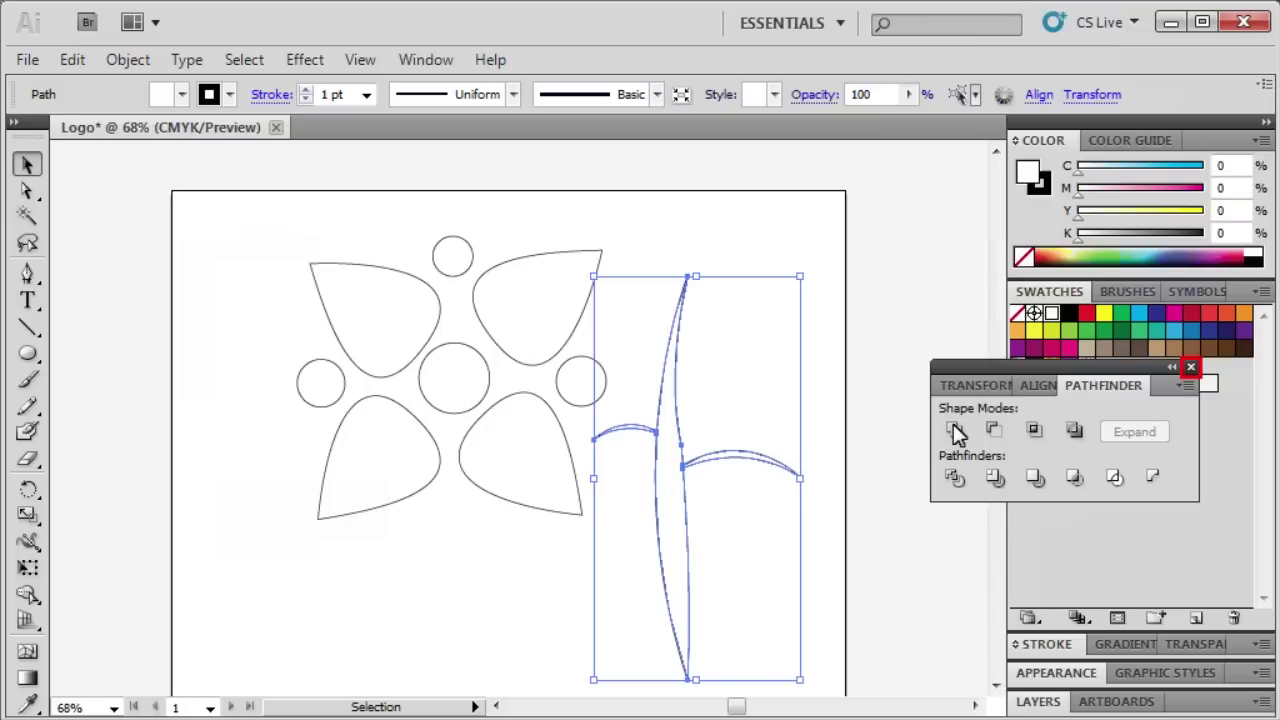
left_click(1190, 367)
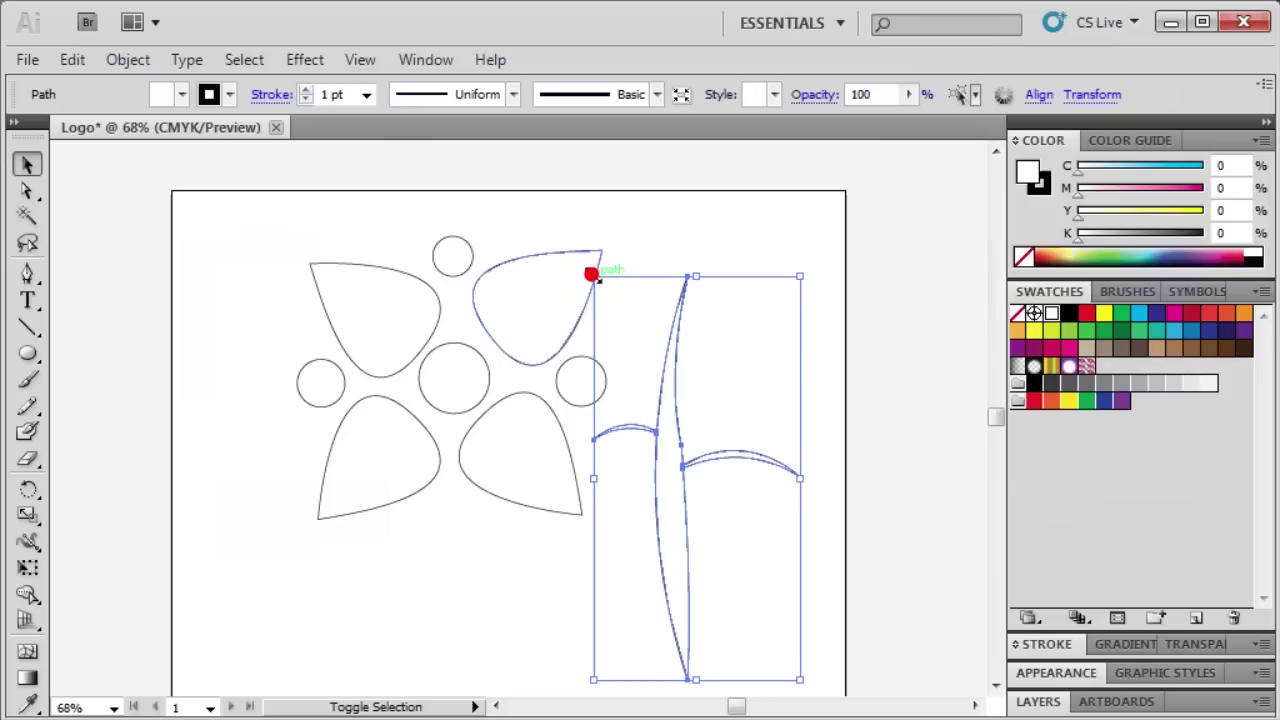
left_click_drag(593, 276, 624, 319)
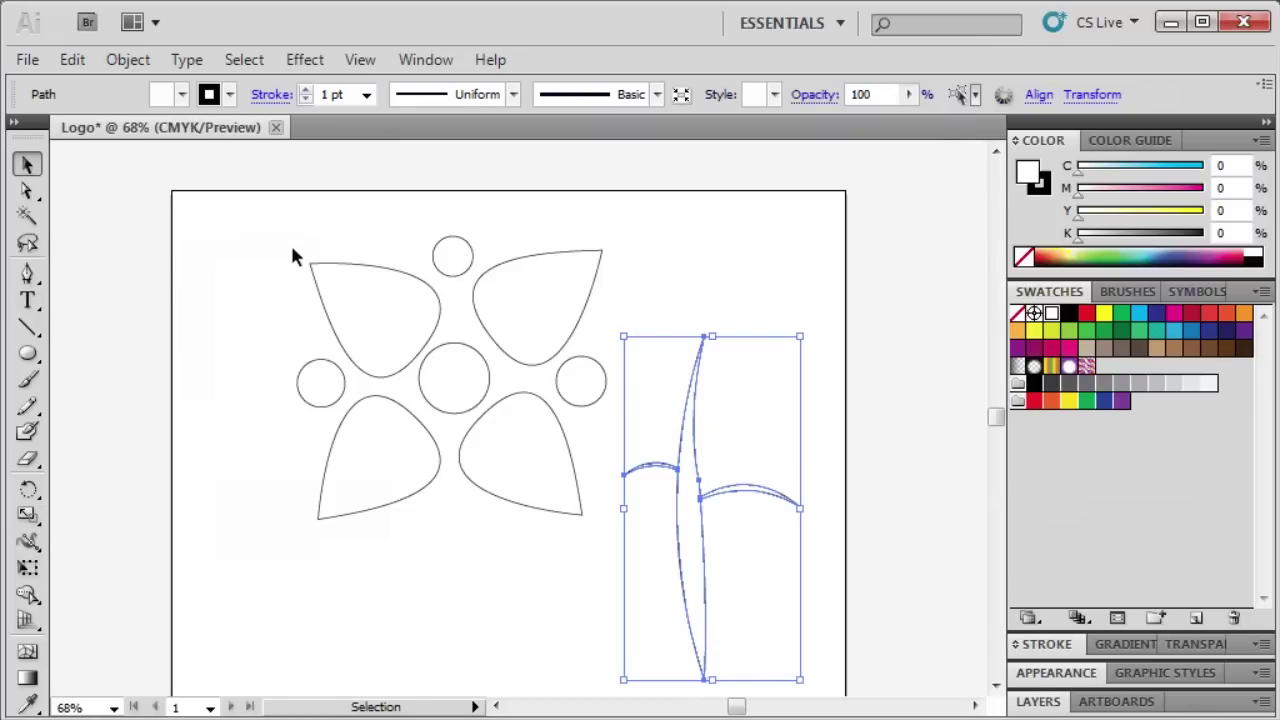
Step: Scale down the flower head, set it atop the stem, and tilt it about 6.65° clockwise
left_click_drag(272, 197, 600, 562)
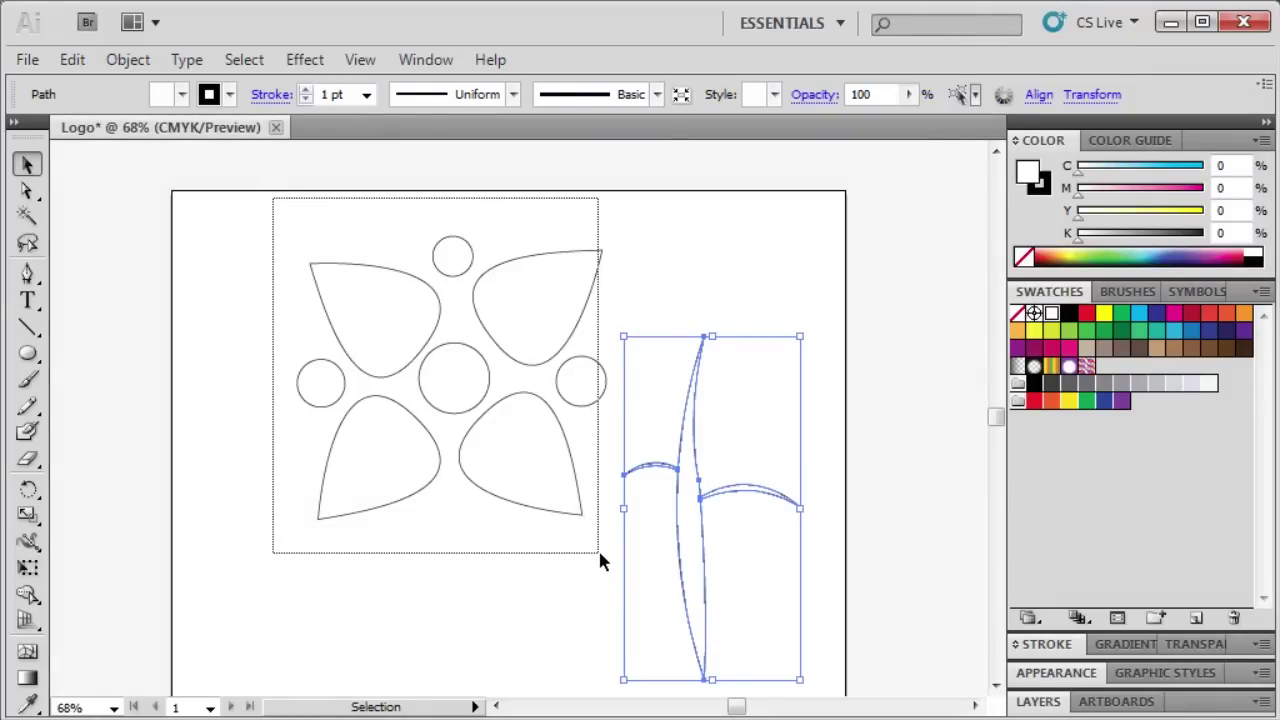
left_click_drag(600, 562, 600, 550)
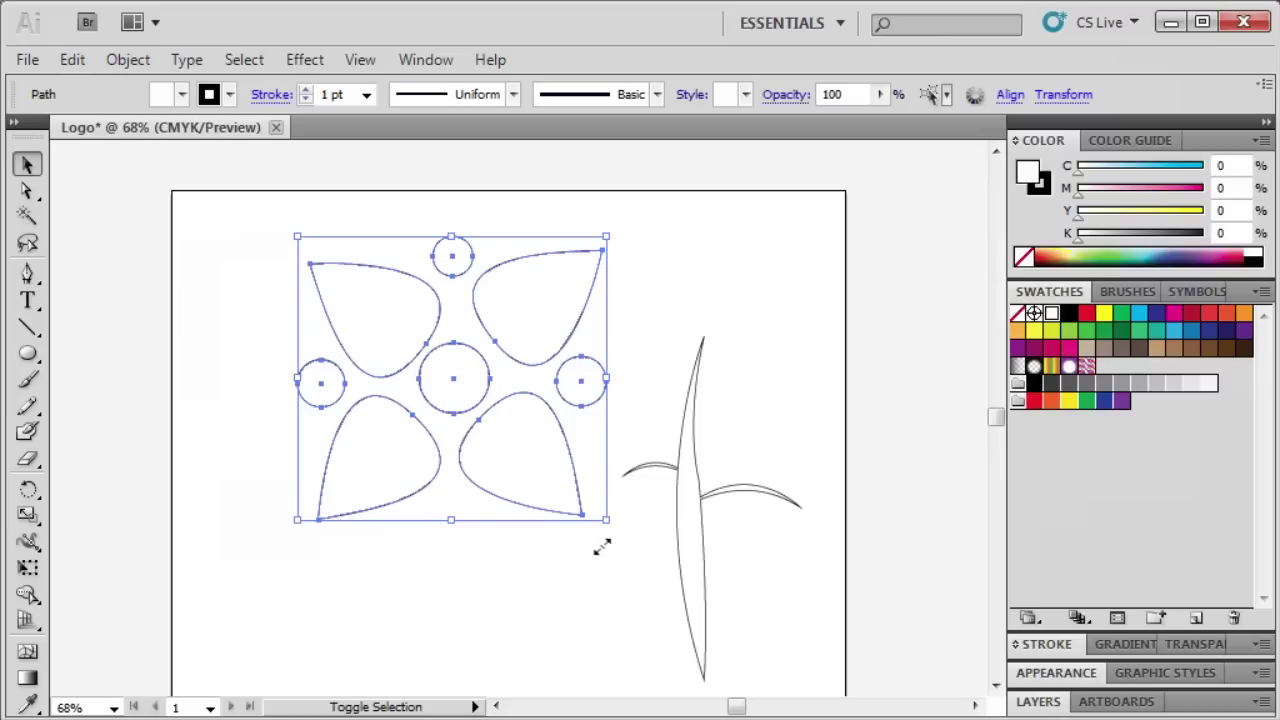
left_click_drag(606, 234, 632, 274)
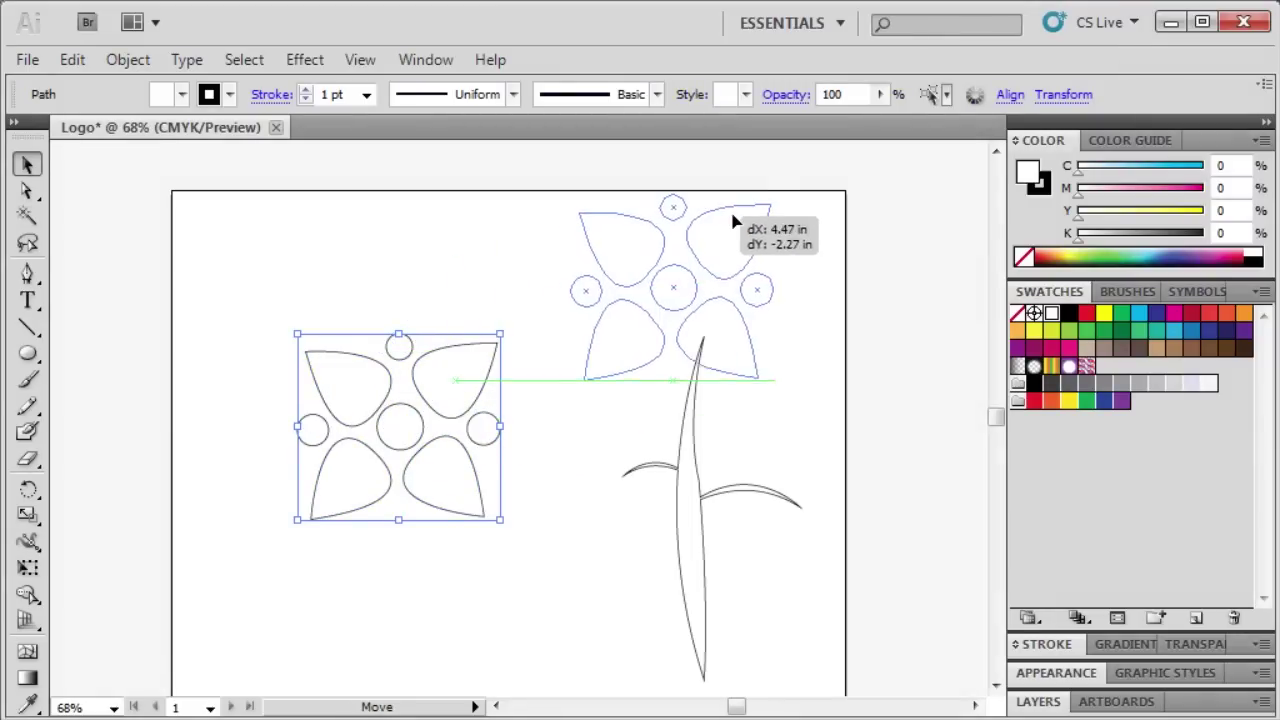
left_click_drag(733, 216, 757, 200)
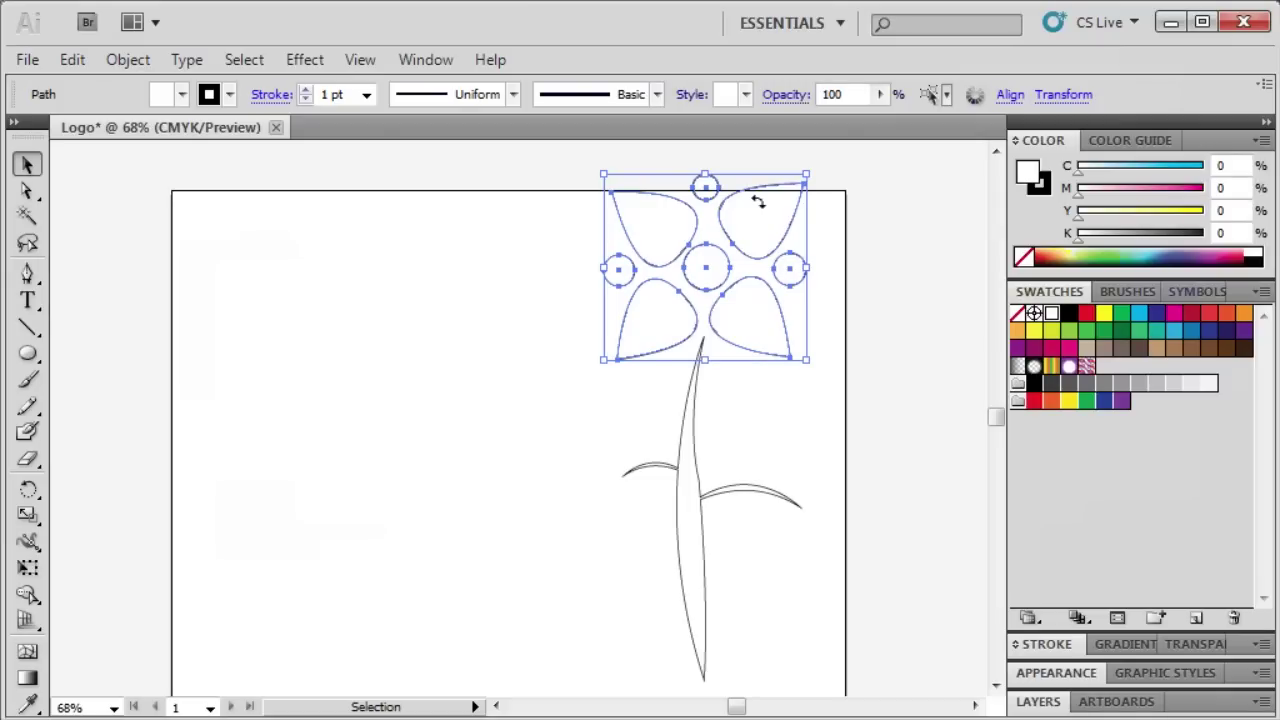
left_click(815, 161)
left_click_drag(815, 161, 836, 193)
left_click(836, 195)
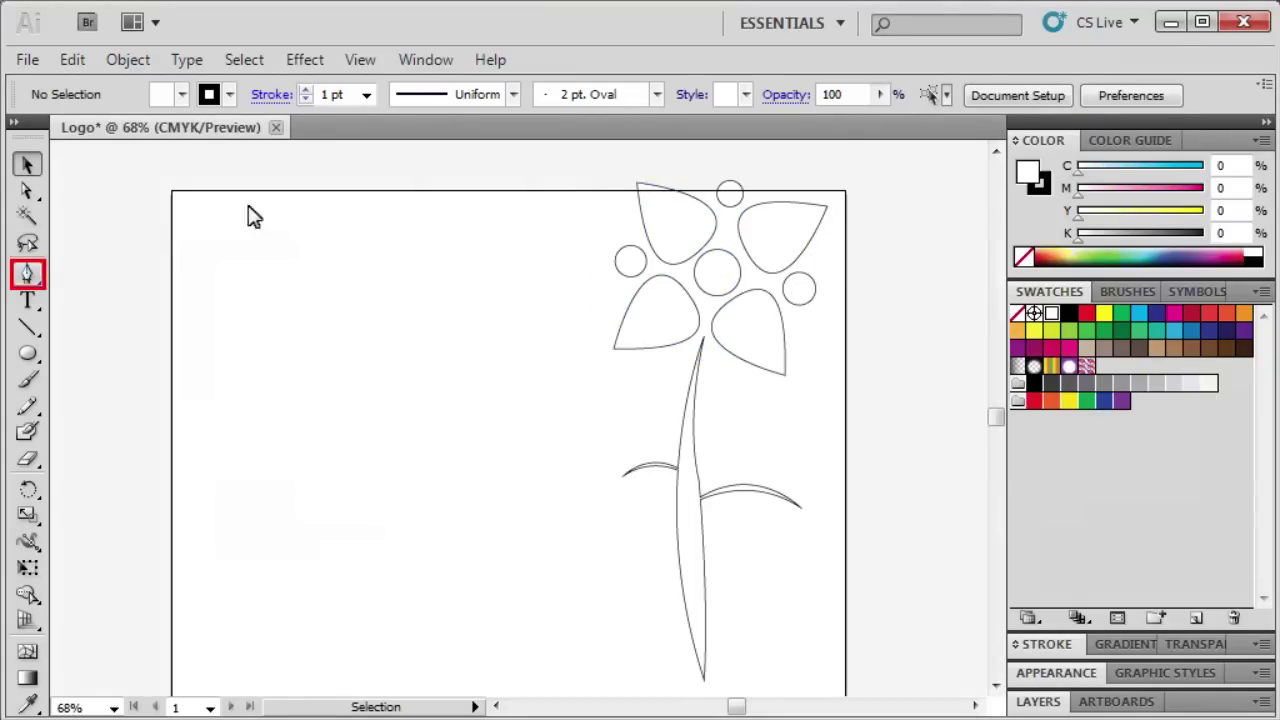
Step: Draw a closed, almond-shaped leaf path with the Pen tool
left_click(36, 279)
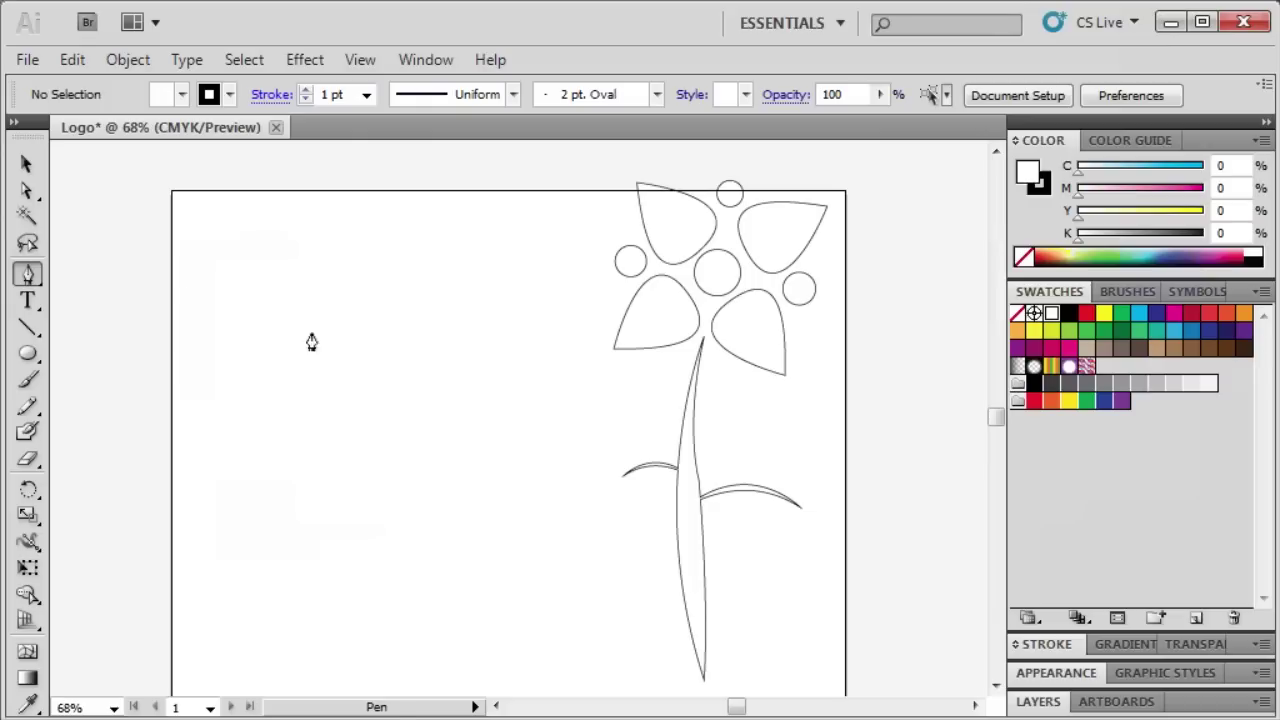
left_click(361, 428)
left_click_drag(361, 428, 458, 464)
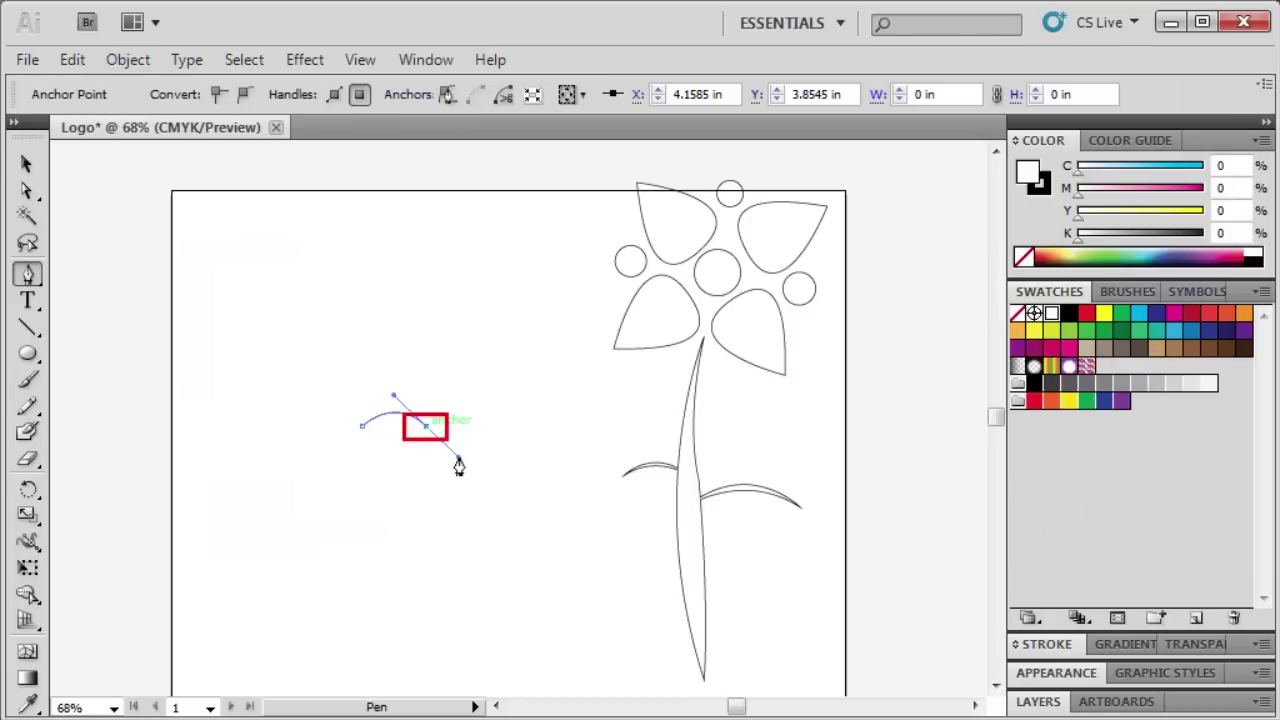
left_click(425, 427)
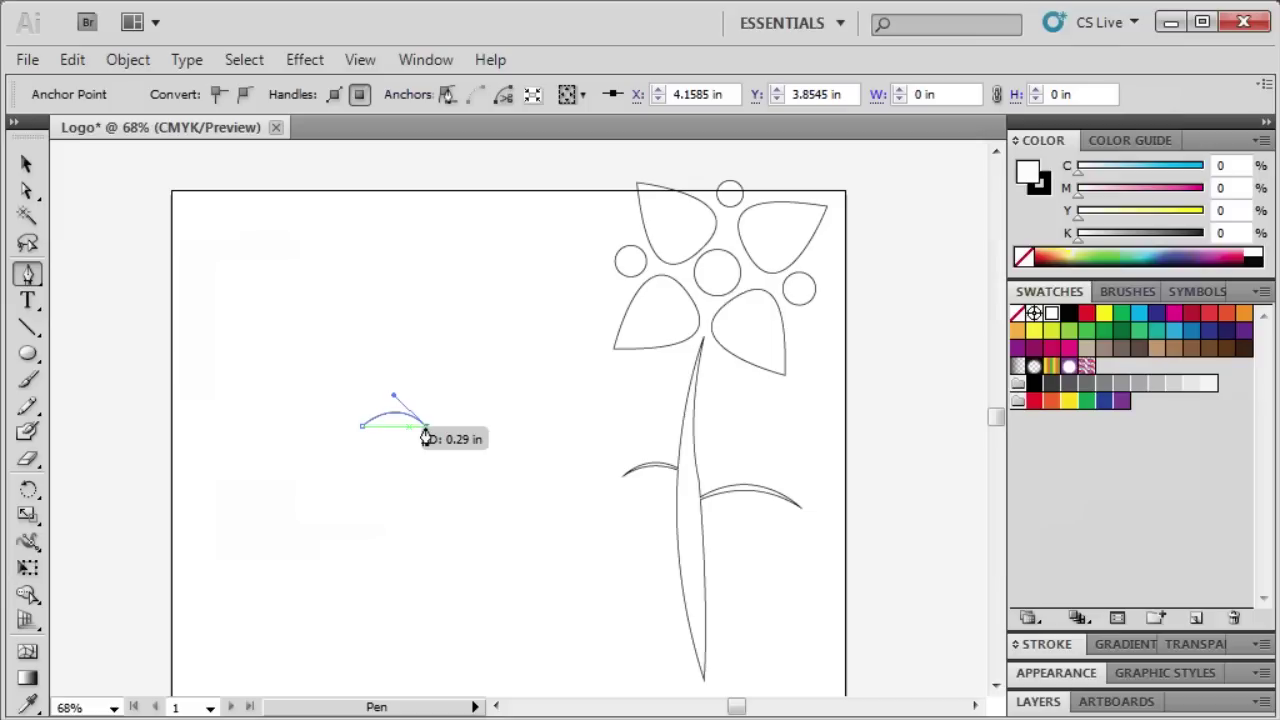
left_click(408, 428)
left_click(406, 437)
left_click_drag(406, 437, 427, 438)
left_click(358, 427)
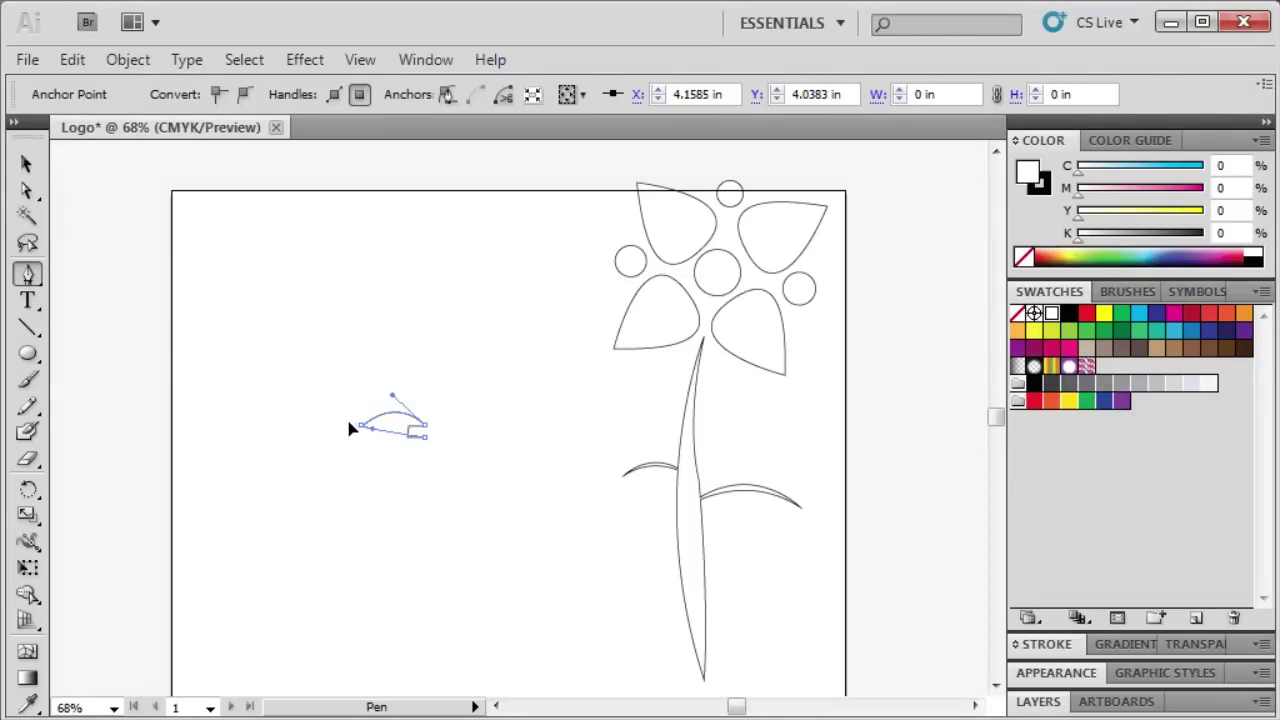
left_click_drag(349, 423, 331, 381)
Step: Reshape the leaf by moving its left tip anchor and fine-tuning its lower curve
key("ctrl")
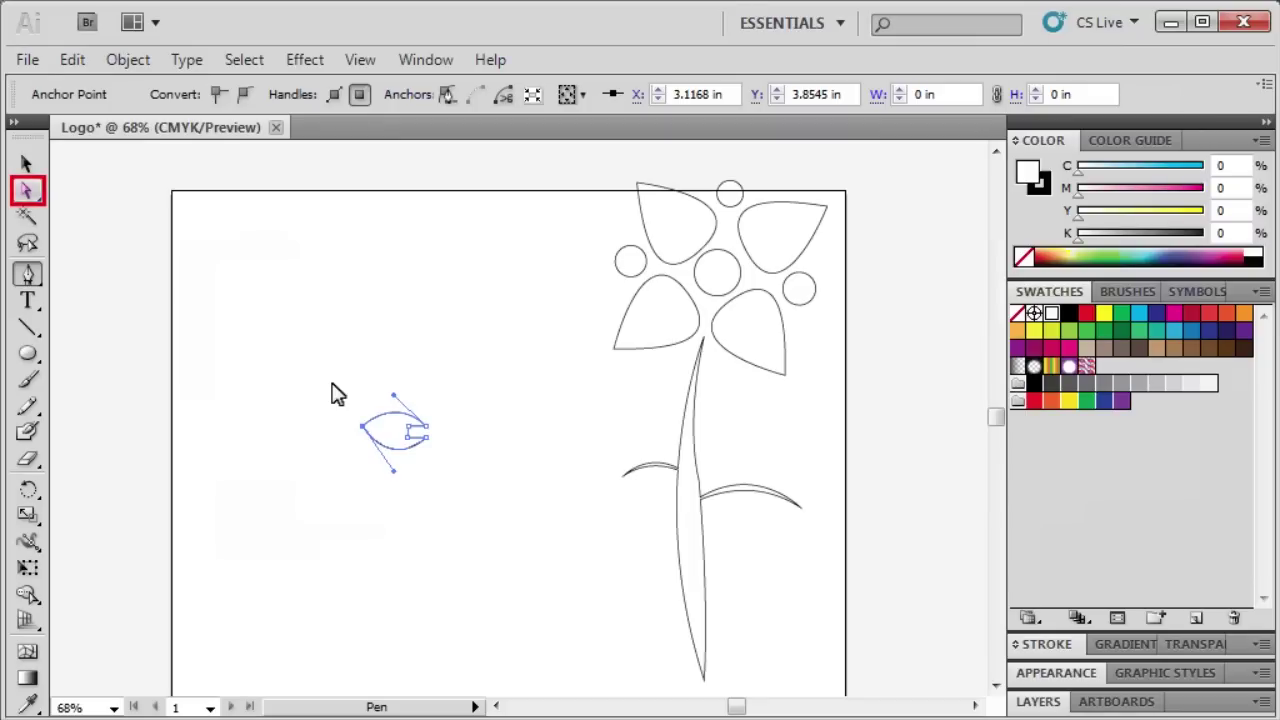
left_click(27, 190)
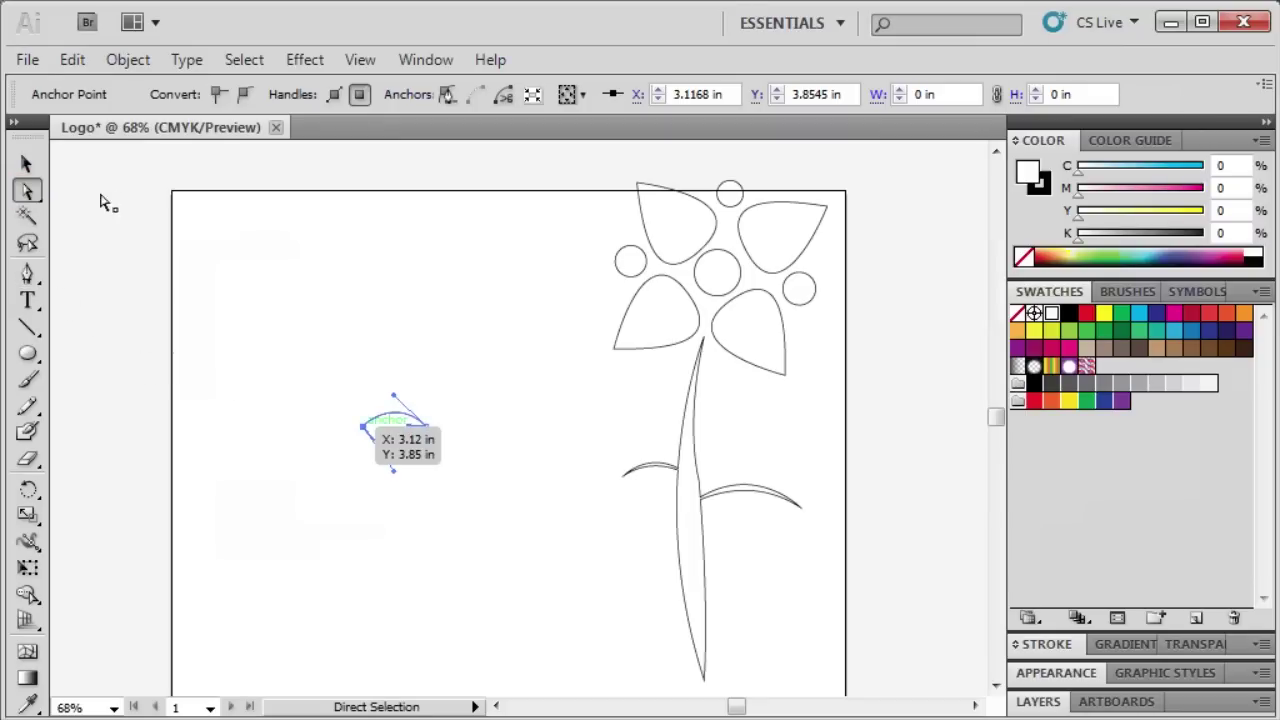
left_click(362, 428)
mouse_move(362, 428)
left_mouse_down()
mouse_move(364, 440)
mouse_move(352, 433)
left_mouse_up()
left_click(385, 476)
left_click_drag(385, 477, 394, 479)
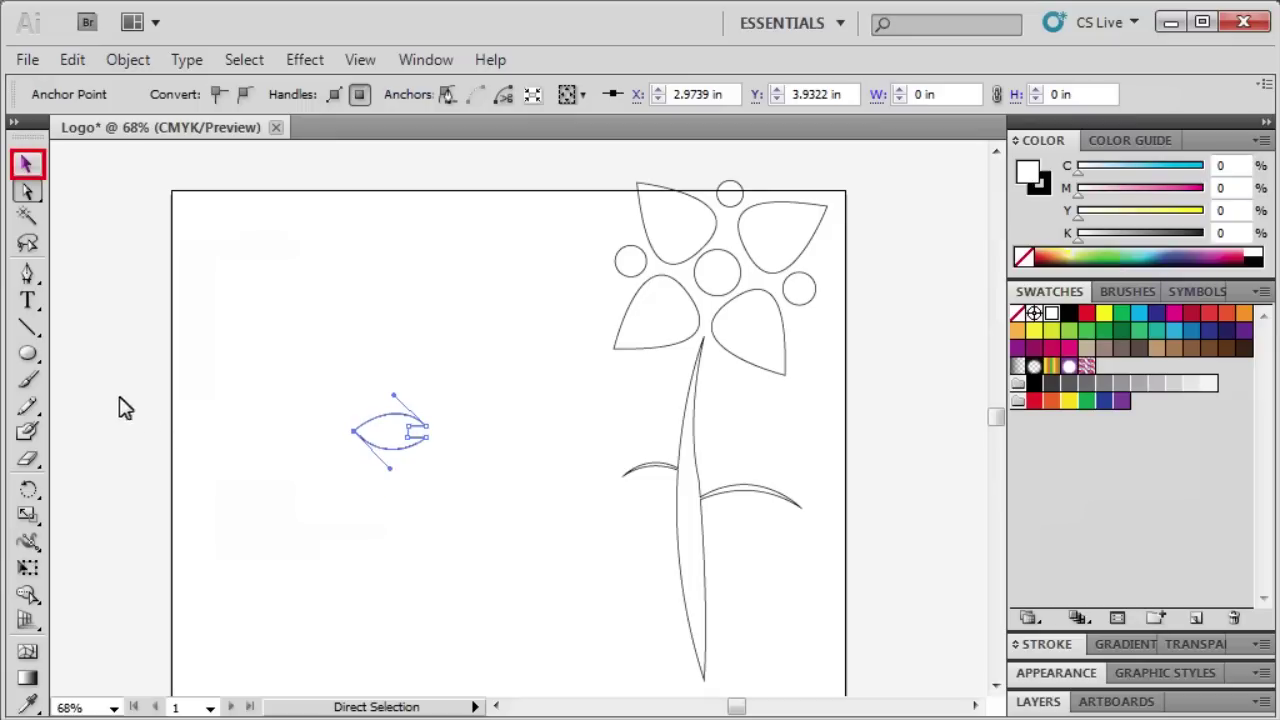
Step: Move the leaf to the tip of the stem's left branch and nudge it snug
left_click(26, 164)
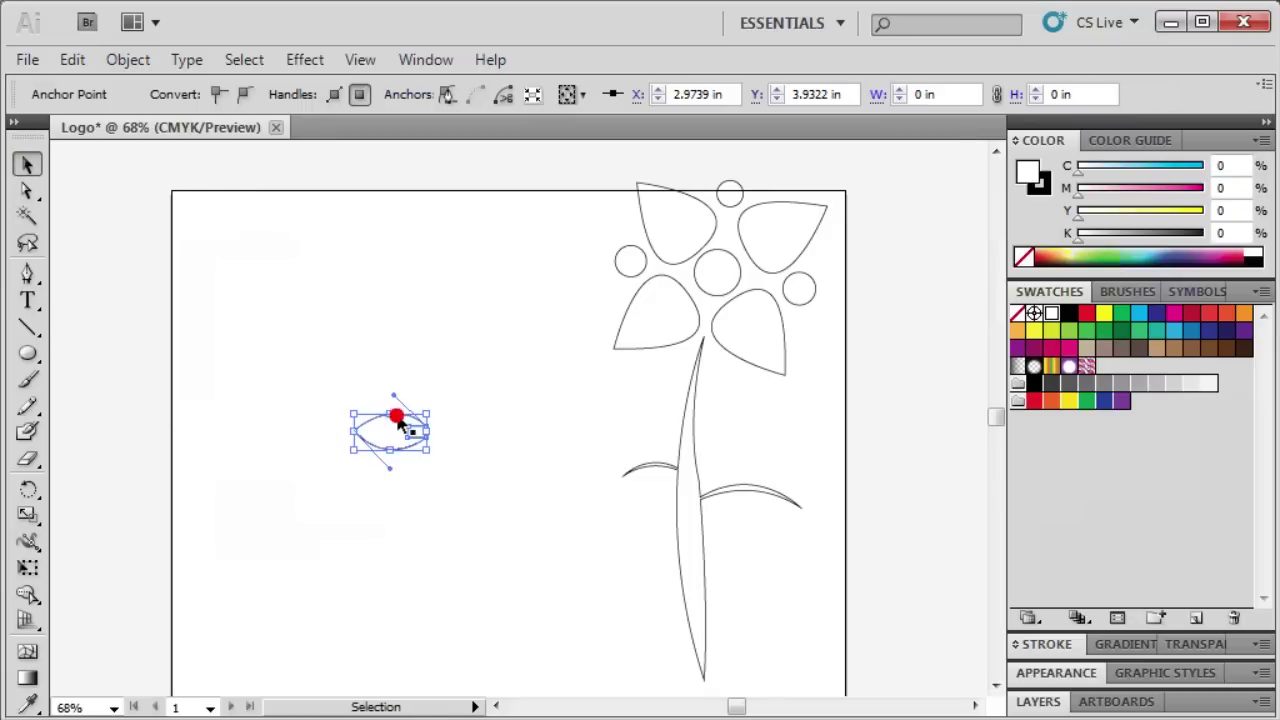
left_click_drag(398, 421, 603, 458)
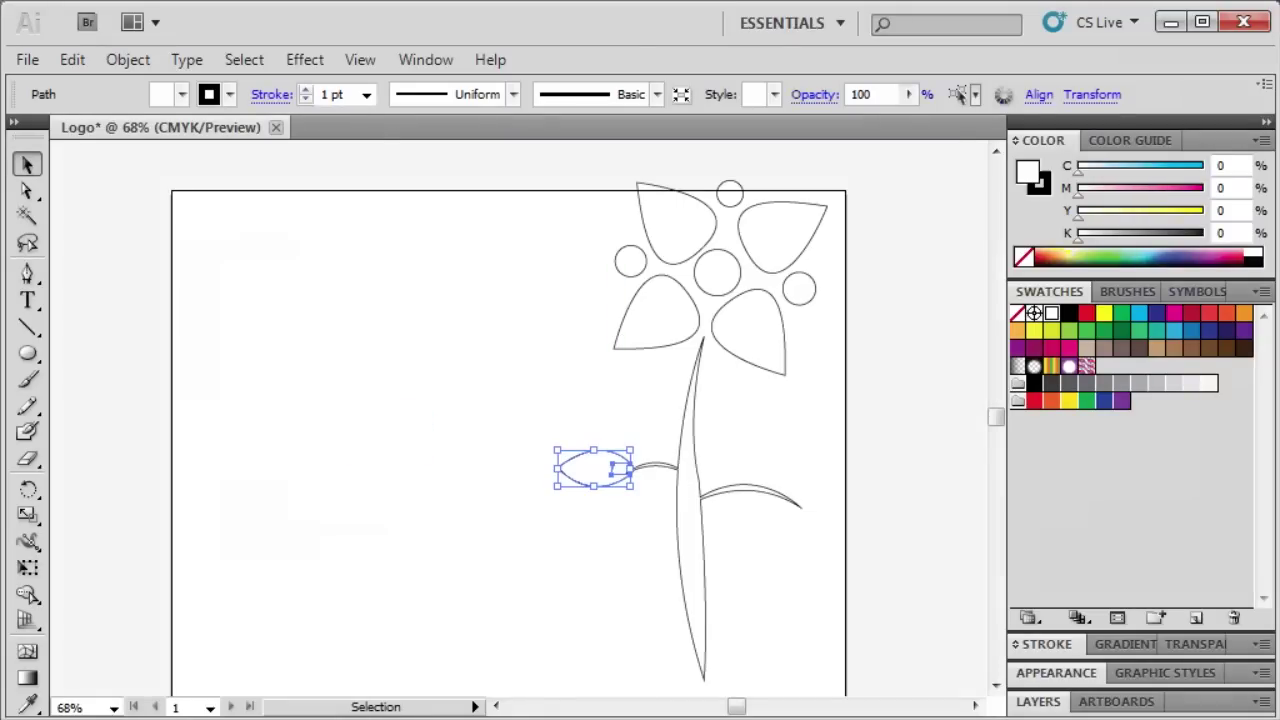
key("Down")
key("Down")
key("Down")
key("Down")
key("Down")
key("Down")
key("Down")
key("Left")
key("Left")
key("Left")
key("Left")
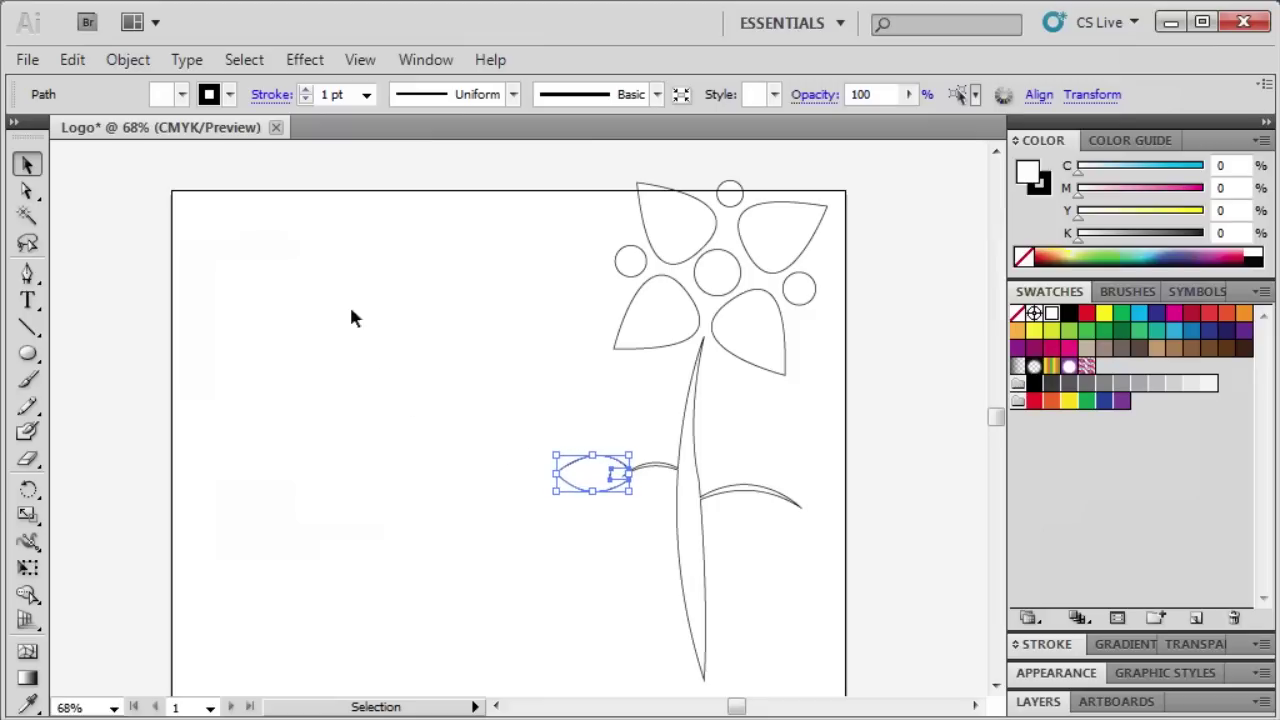
Step: Create a vertically reflected copy of the leaf with Transform > Reflect
right_click(337, 212)
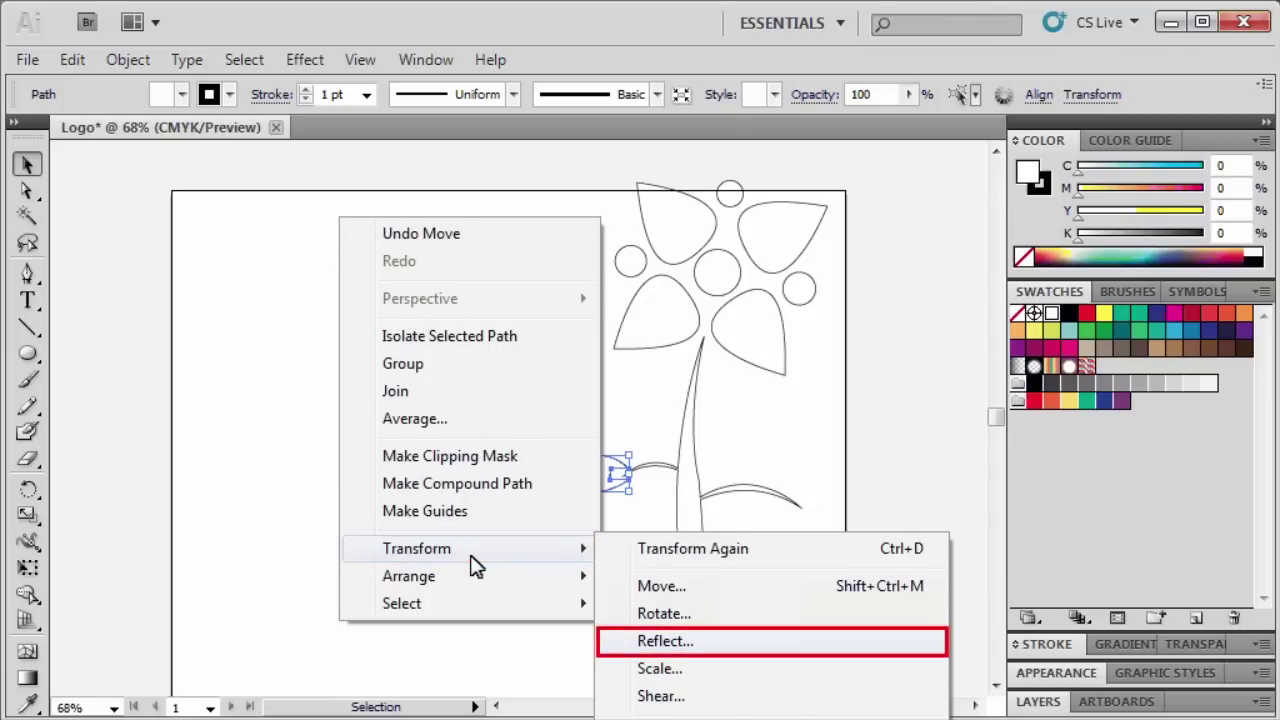
left_click(680, 641)
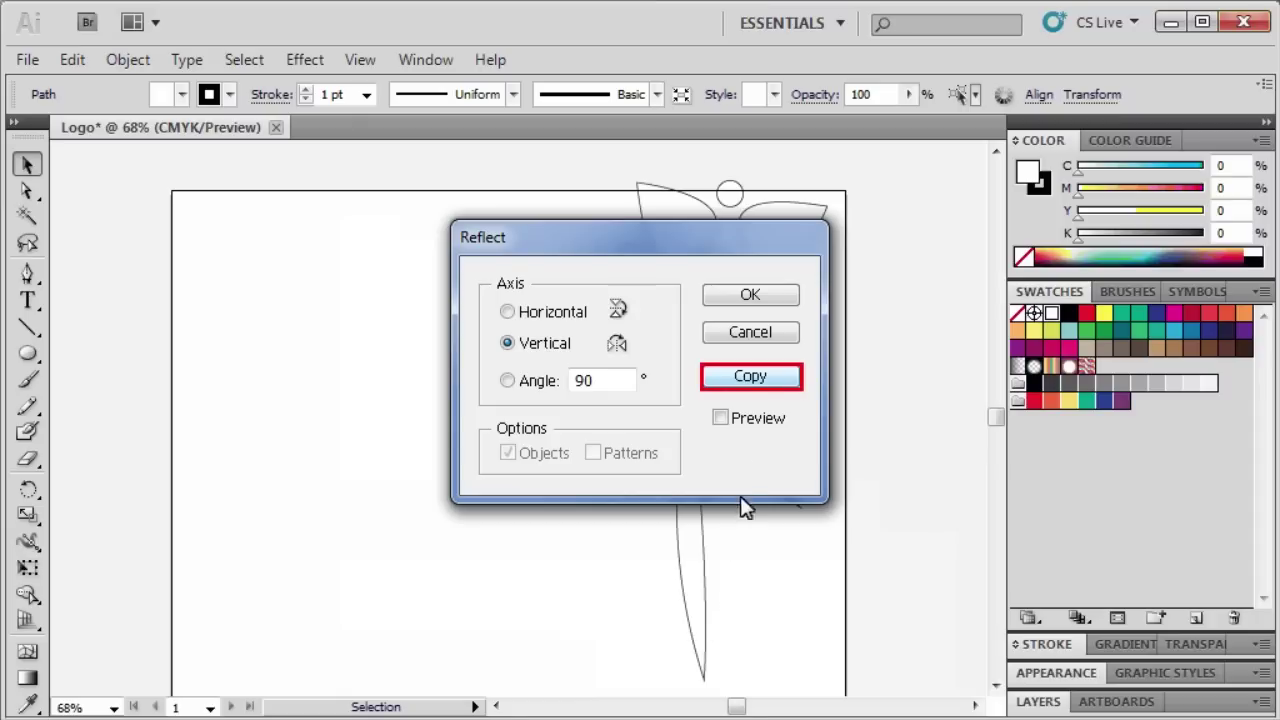
left_click(750, 374)
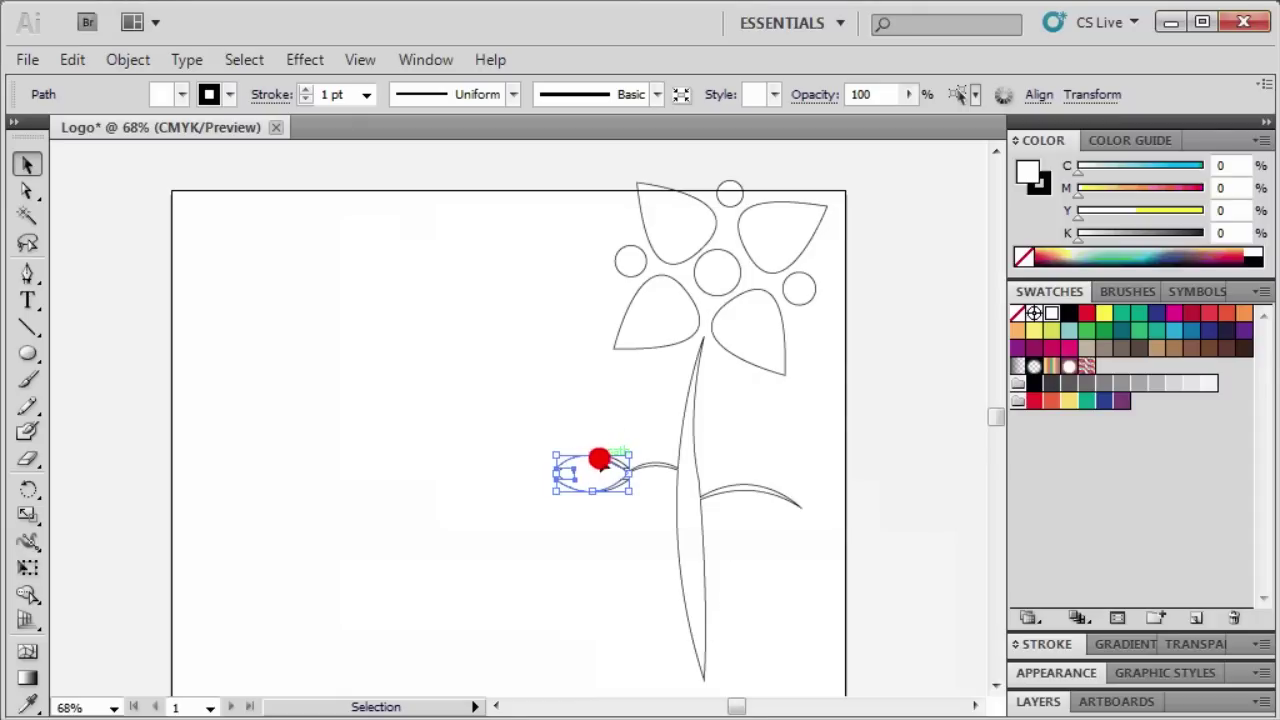
Step: Position the mirrored leaf at the tip of the stem's right branch
mouse_move(607, 463)
left_mouse_down()
mouse_move(834, 492)
mouse_move(829, 511)
mouse_move(838, 490)
mouse_move(857, 495)
left_mouse_up()
left_click(866, 487)
key("Up")
key("Up")
key("Up")
key("Right")
key("Right")
key("Right")
key("Right")
key("Right")
key("Right")
key("Down")
key("Down")
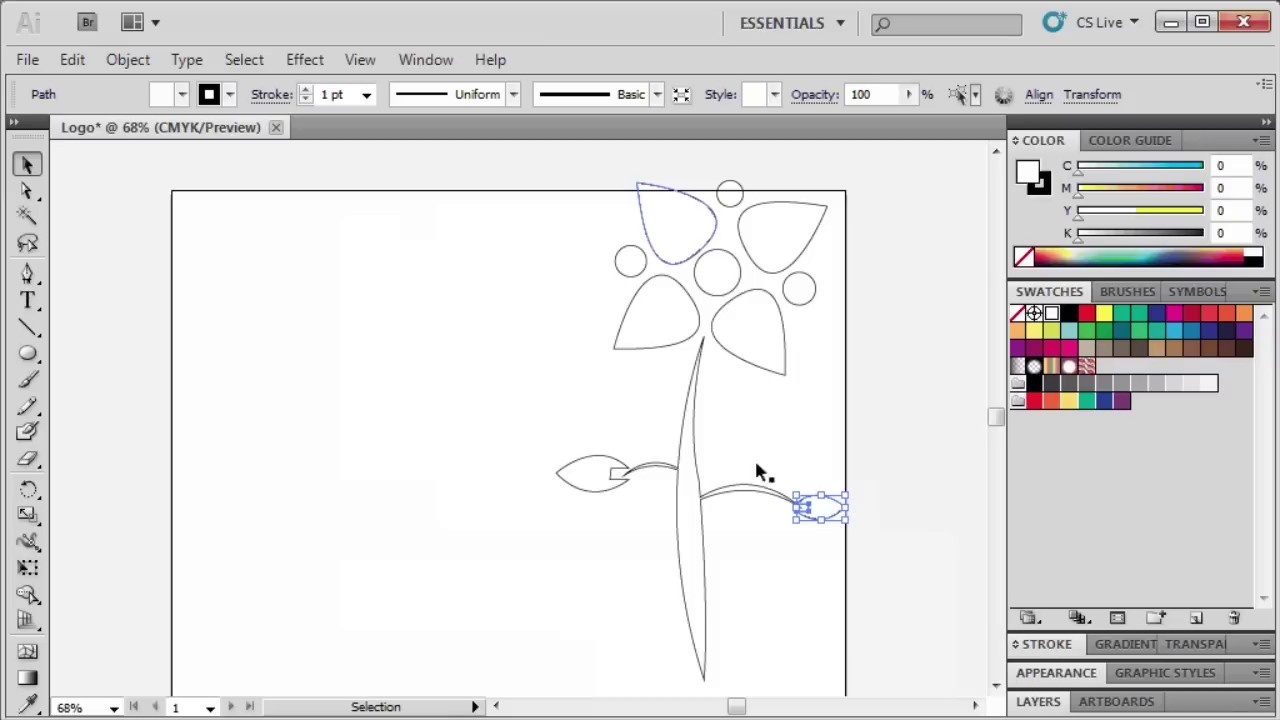
Step: Select all four flower petals together
left_click(689, 224)
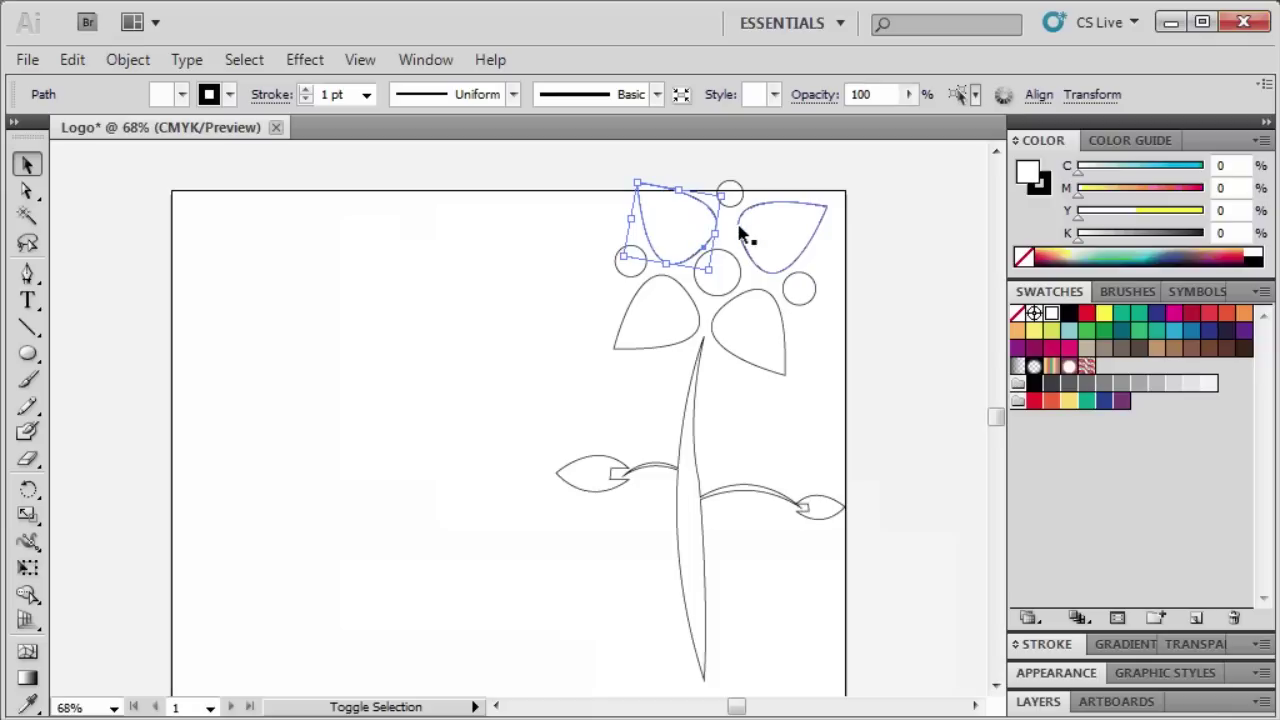
left_click(777, 238, "shift")
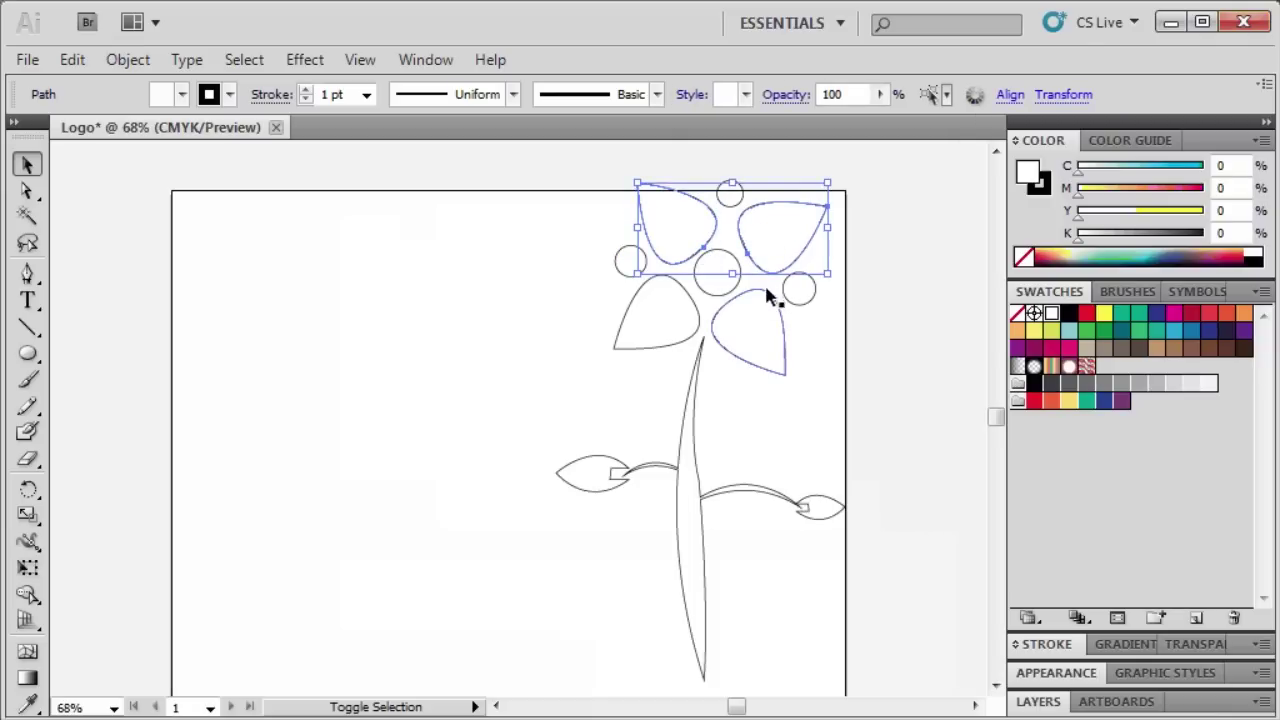
left_click(764, 345, "shift")
left_click(706, 338, "shift")
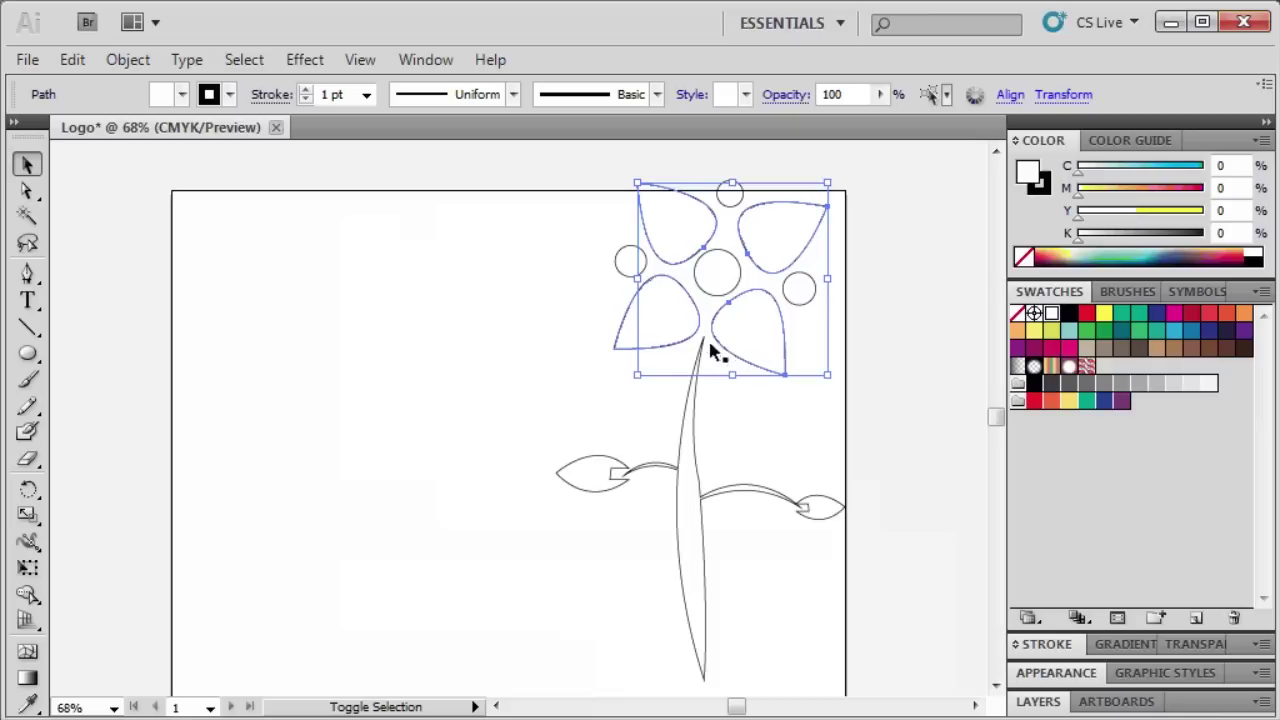
left_click(622, 345, "shift")
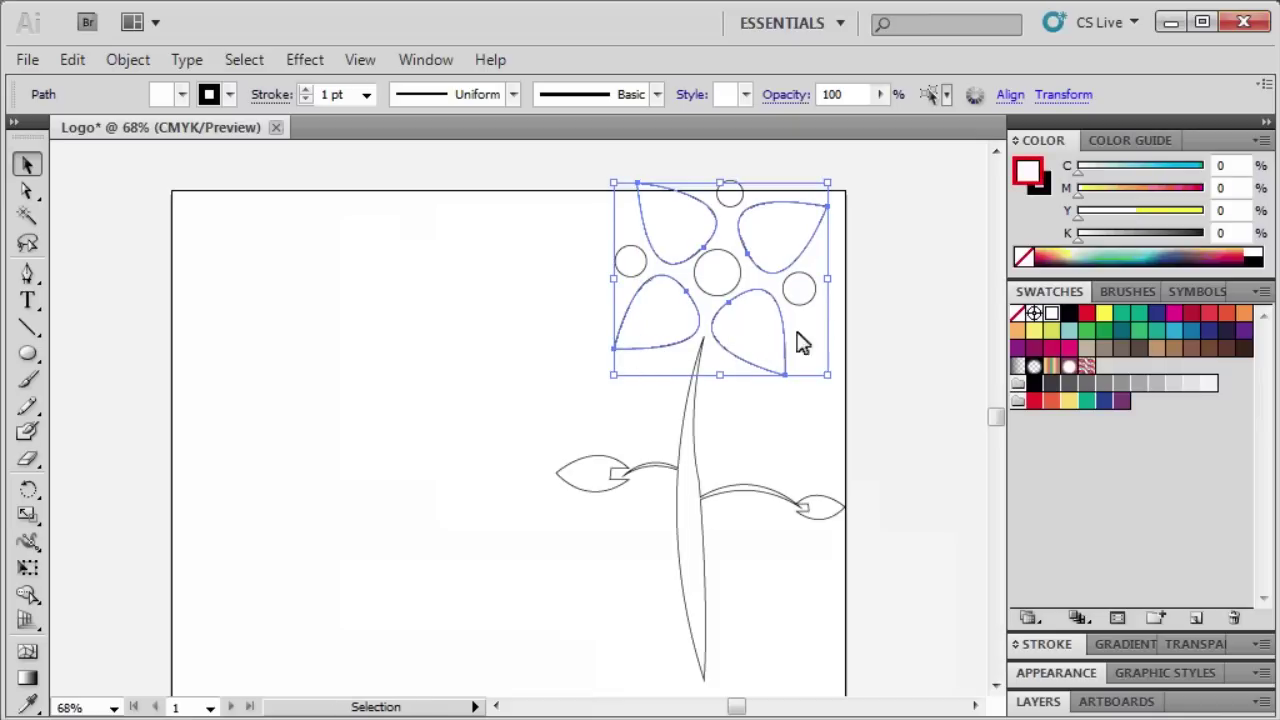
Step: Set the selected petals' fill to magenta, hex EC008C
left_click(1022, 171)
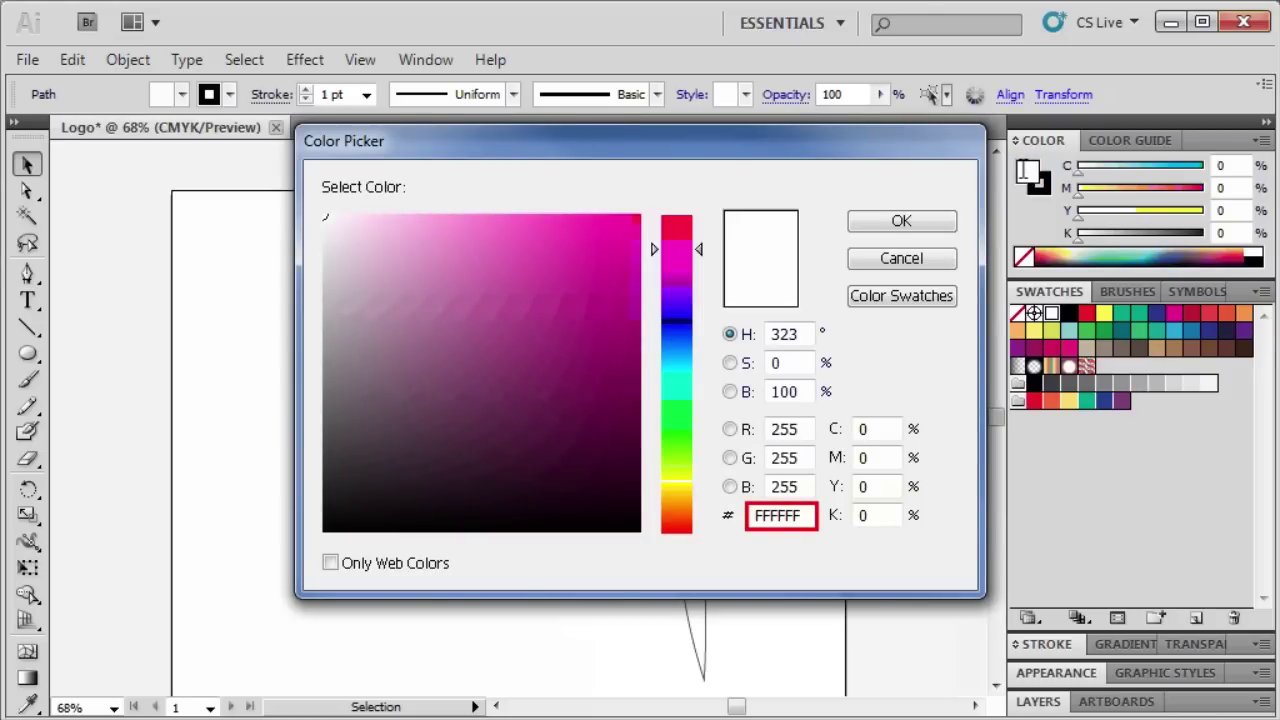
left_click_drag(810, 514, 733, 514)
type("EC008C")
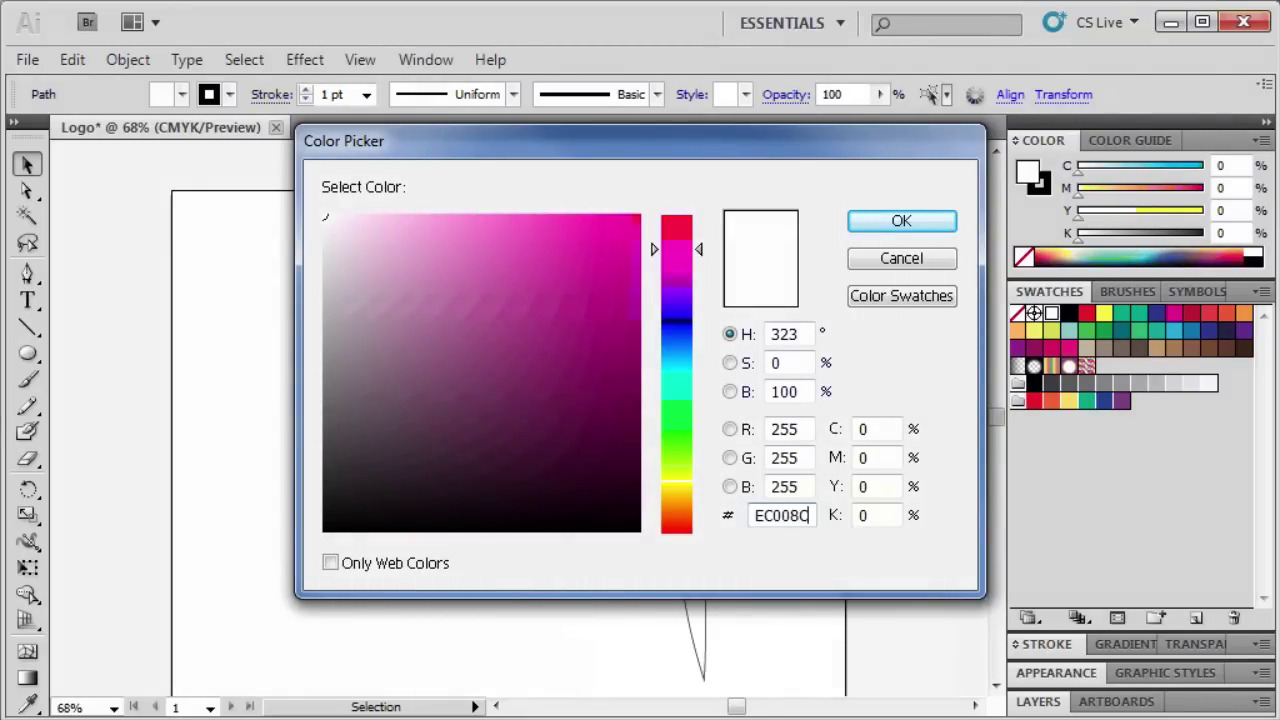
left_click(726, 522)
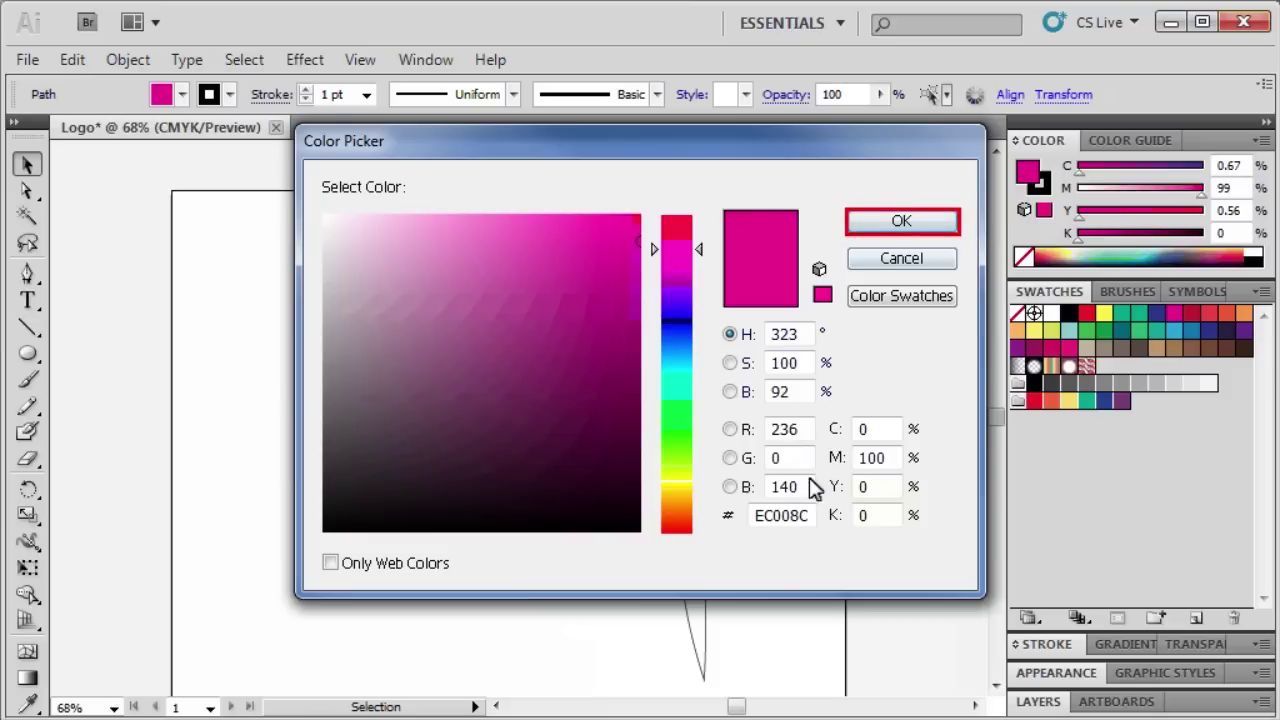
left_click(888, 224)
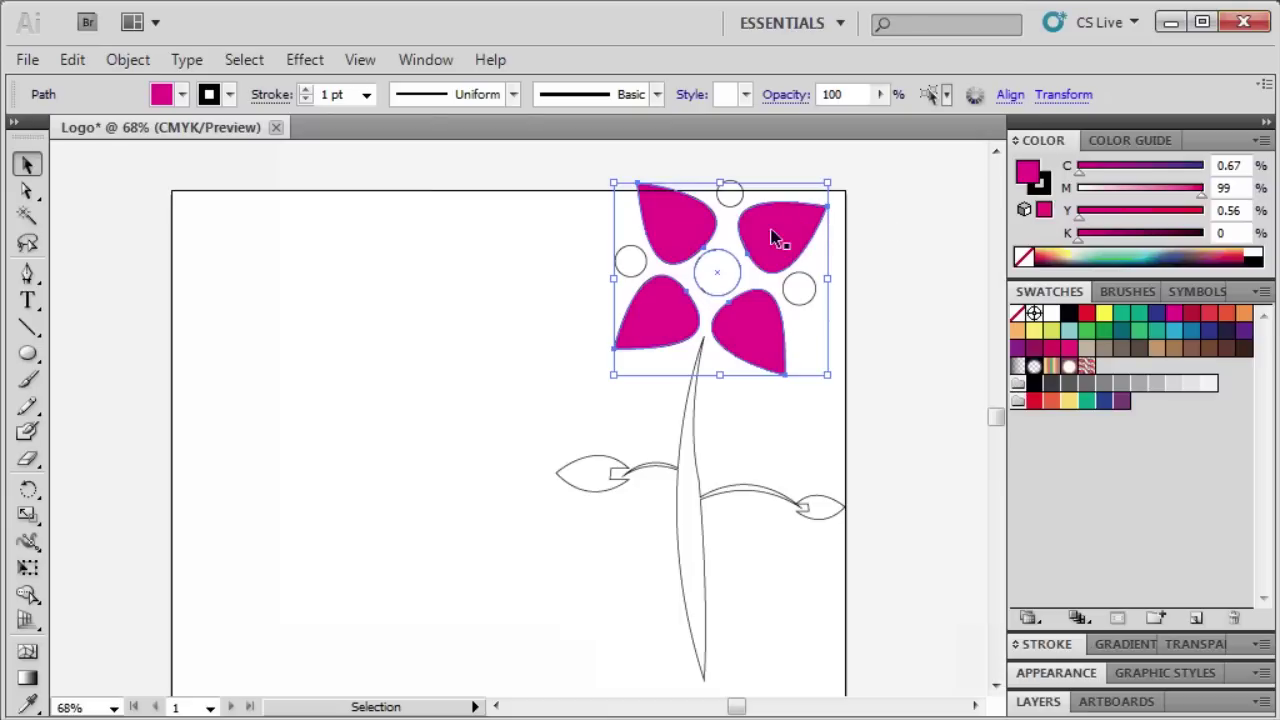
Step: Give the flower's centre circle a blue fill, hex 27AAE1
left_click(729, 276)
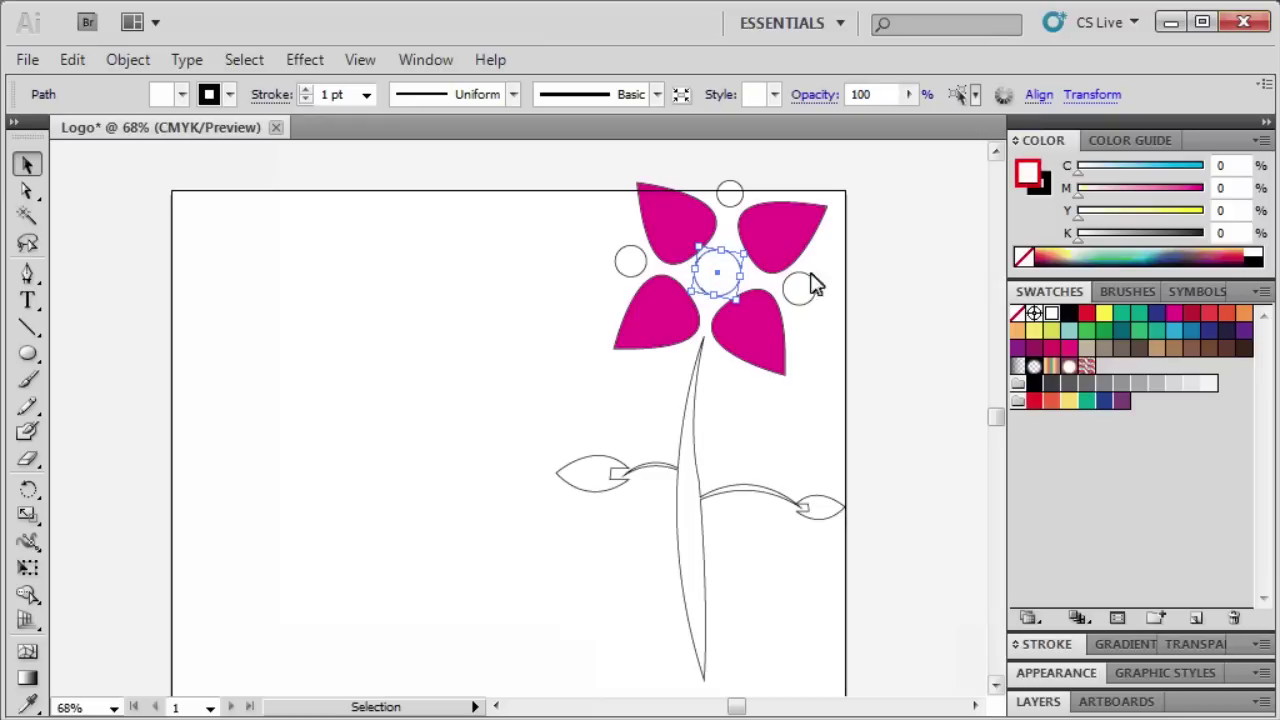
double_click(1027, 173)
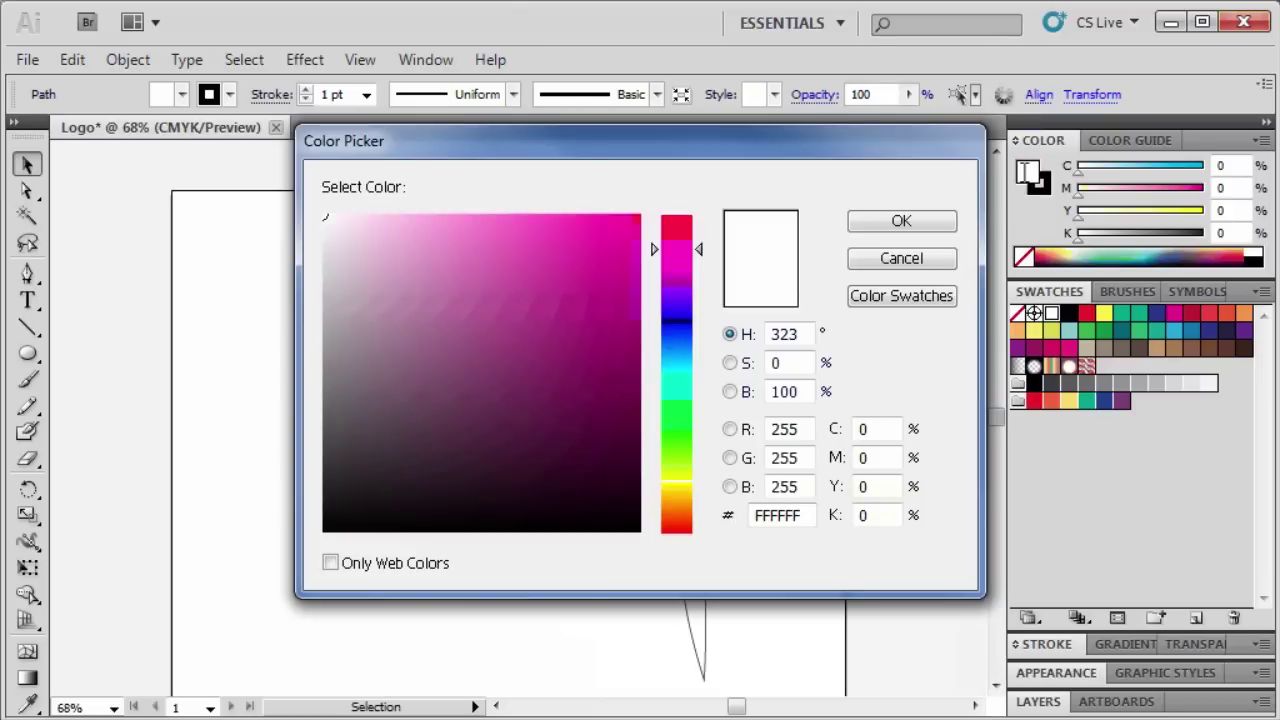
left_click(805, 514)
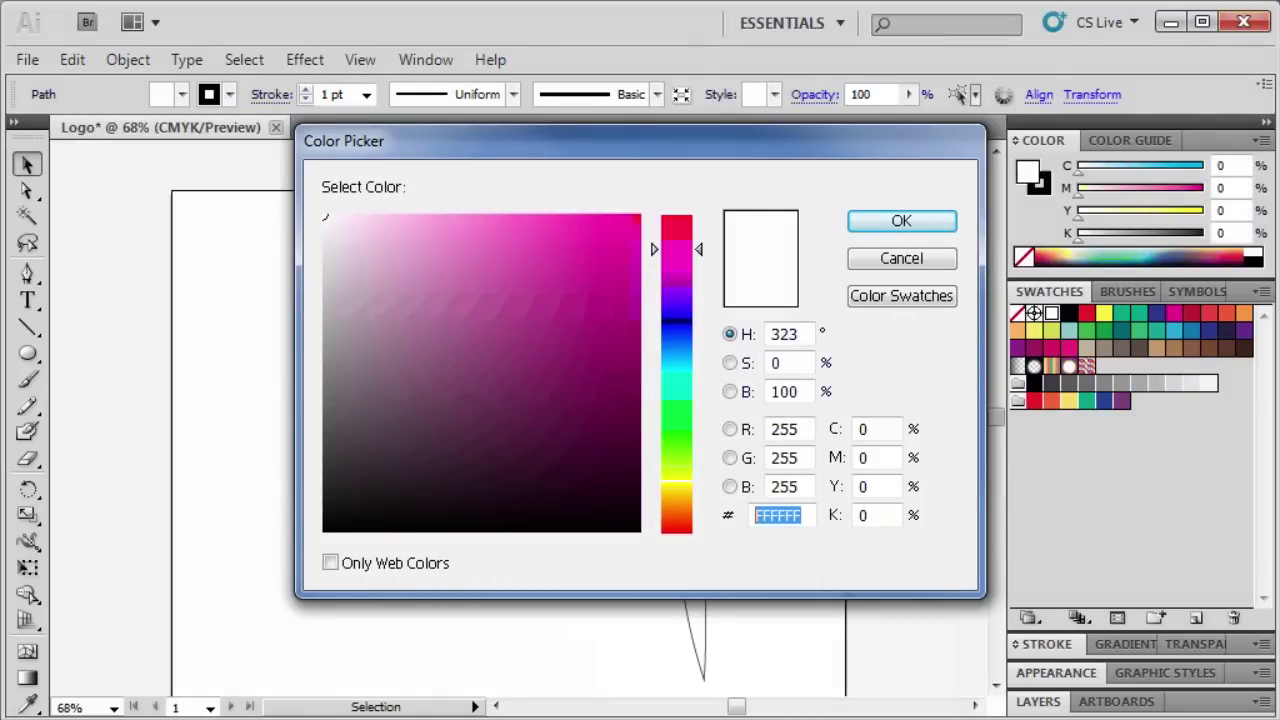
type("27AAE1")
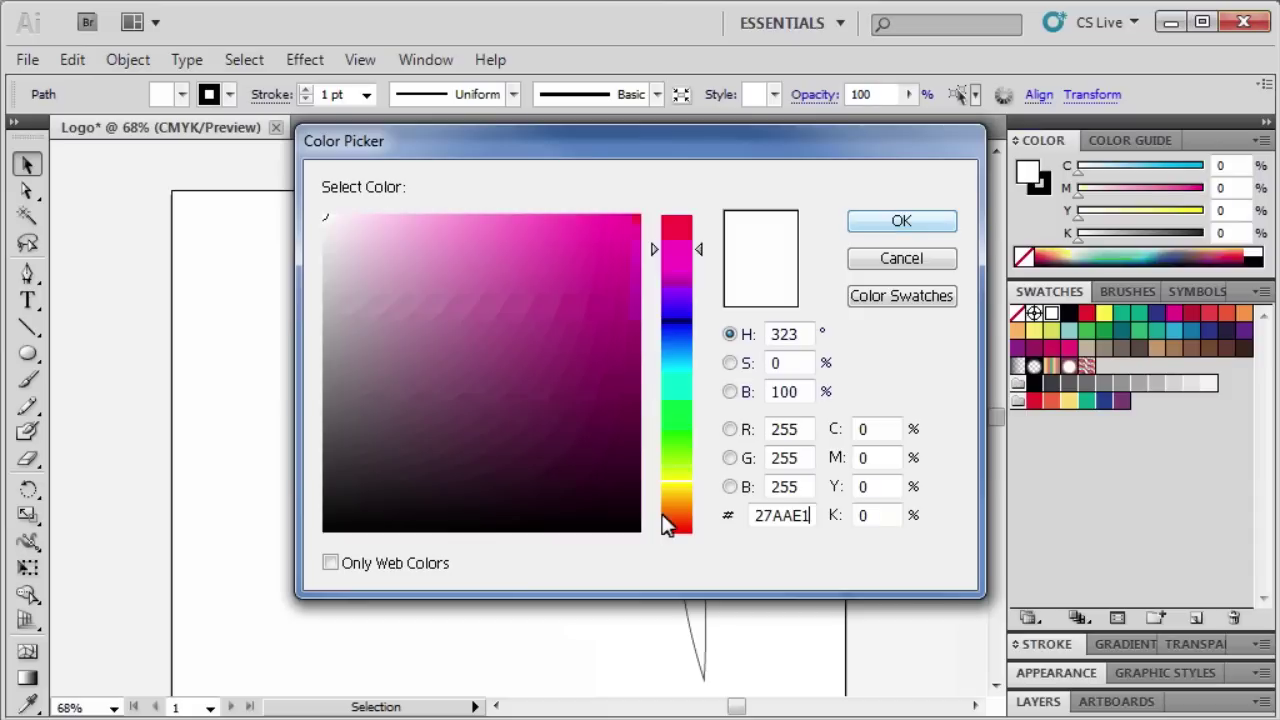
left_click(937, 226)
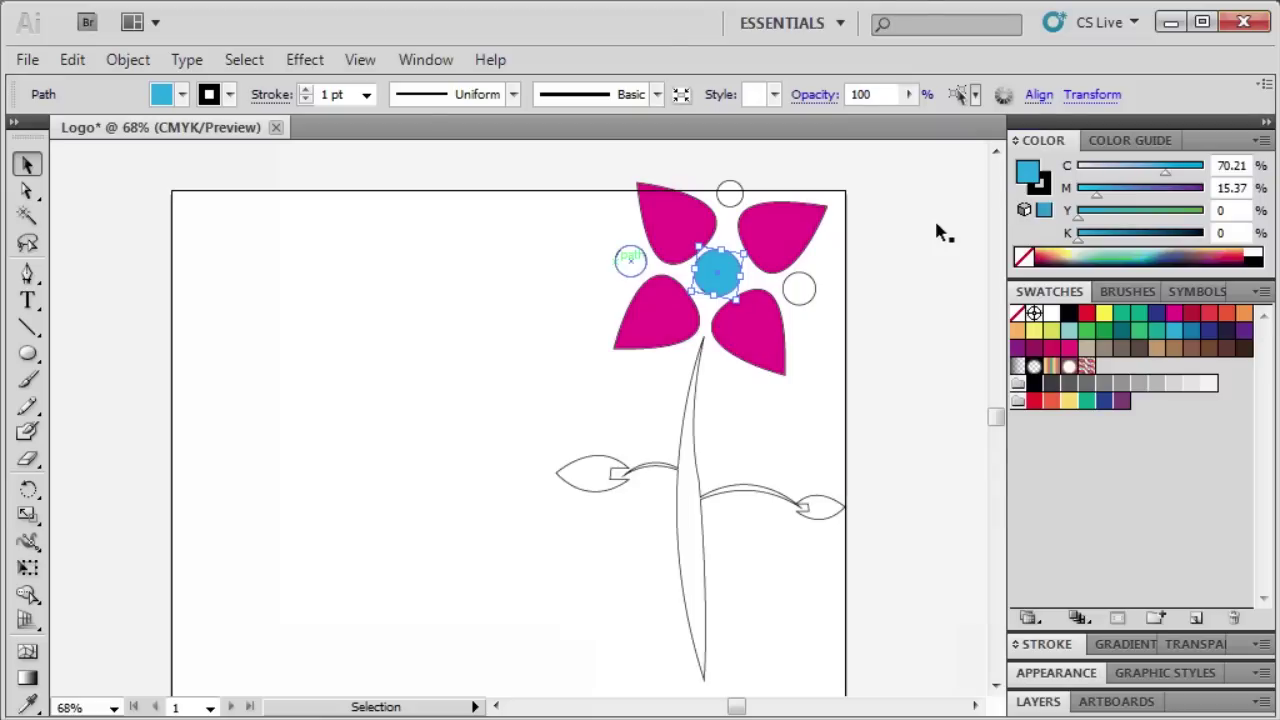
Step: Select the left, top and right small circles and fill them yellow, hex FFF200
left_click(620, 262)
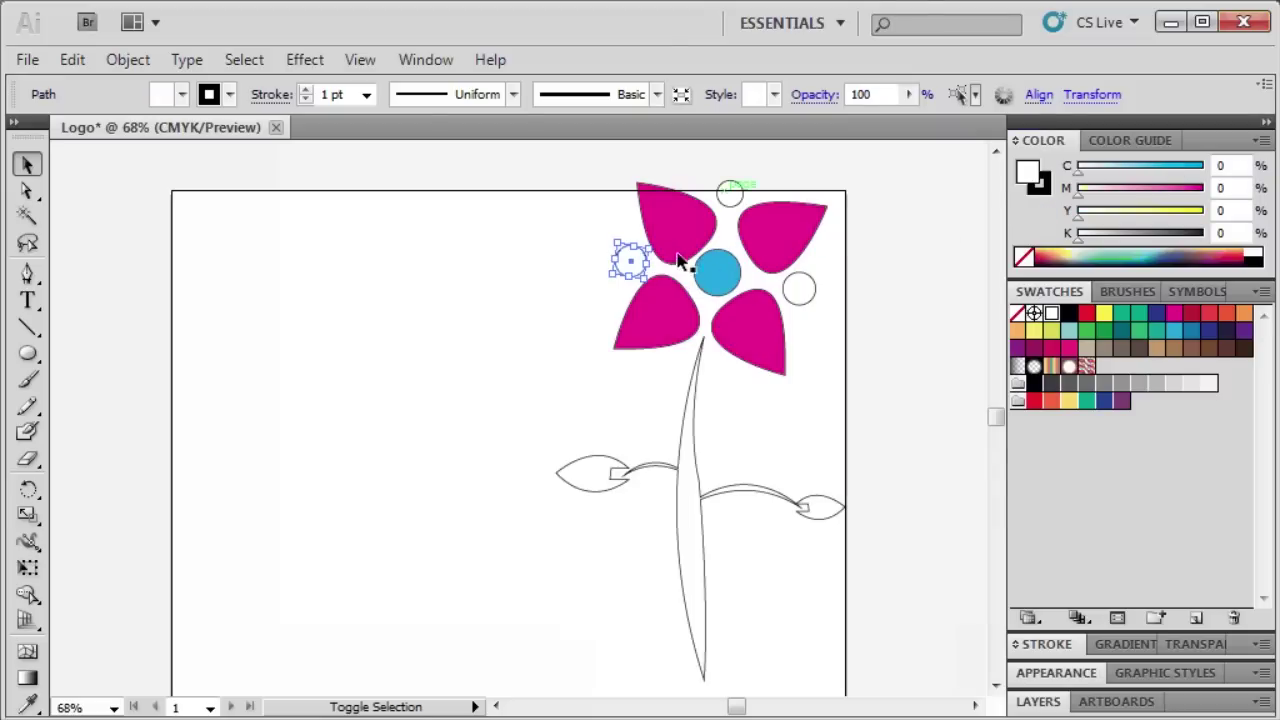
left_click(724, 193, "shift")
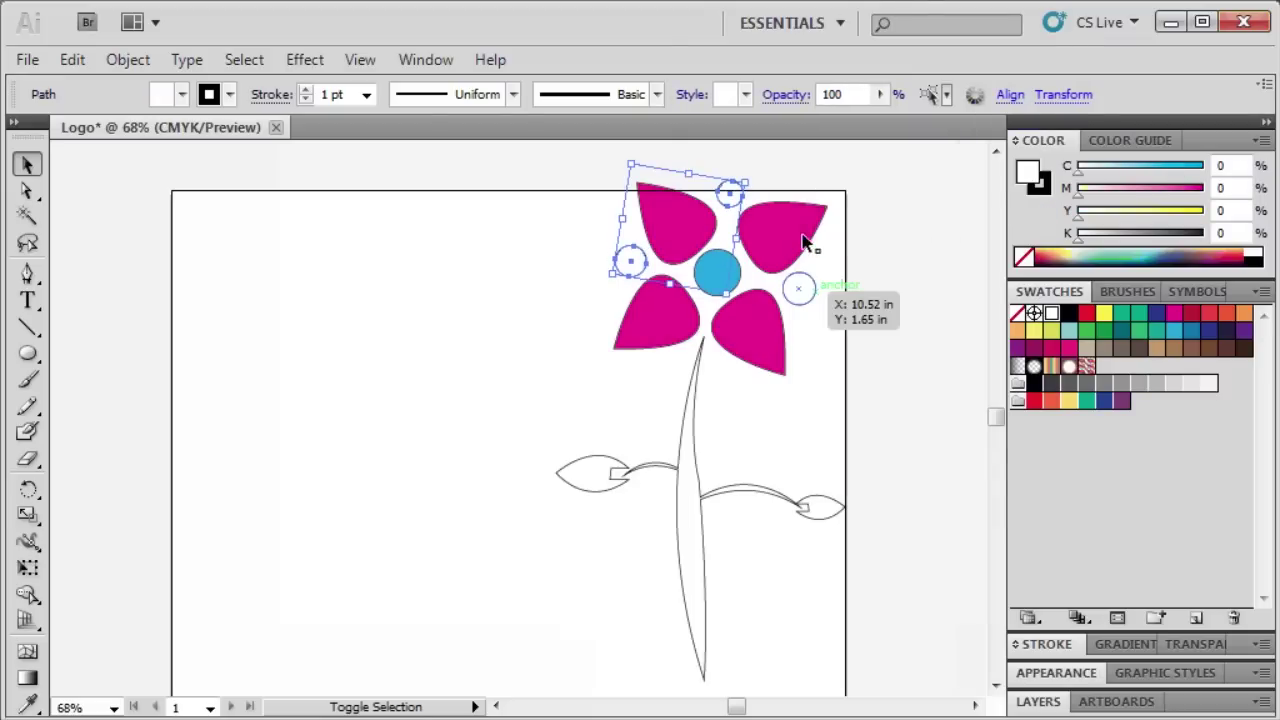
left_click(810, 290, "shift")
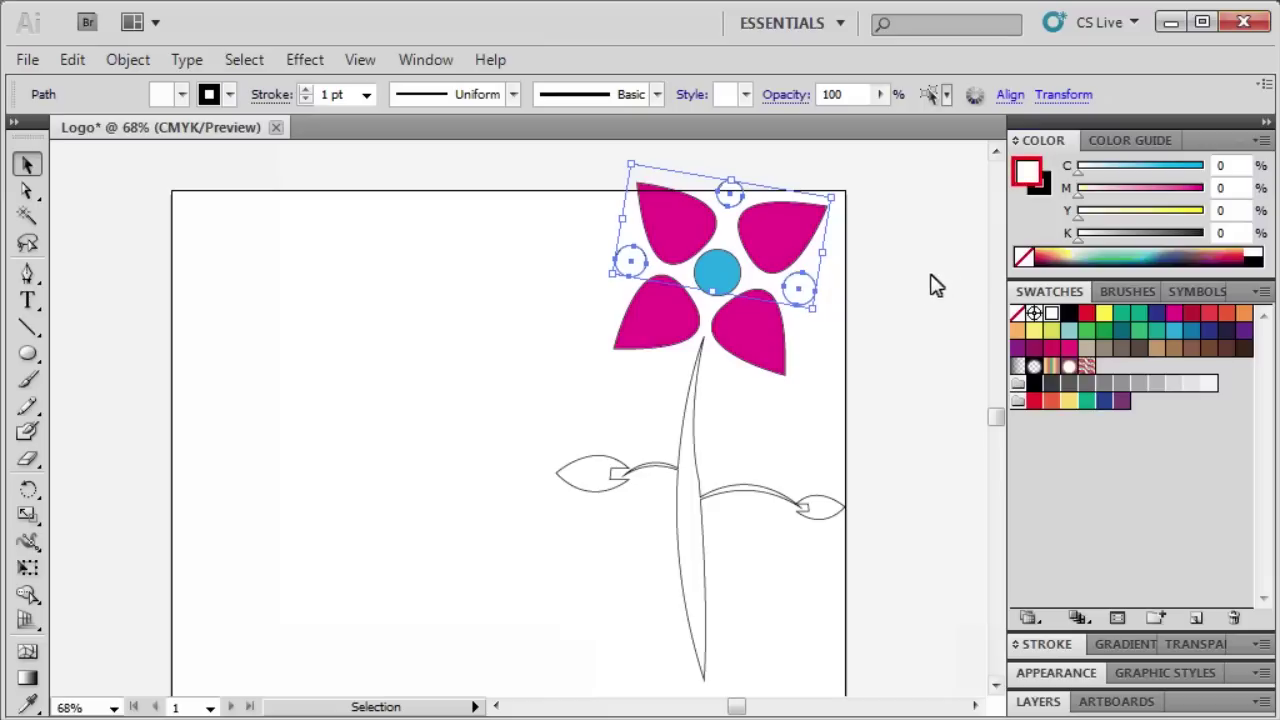
double_click(1027, 173)
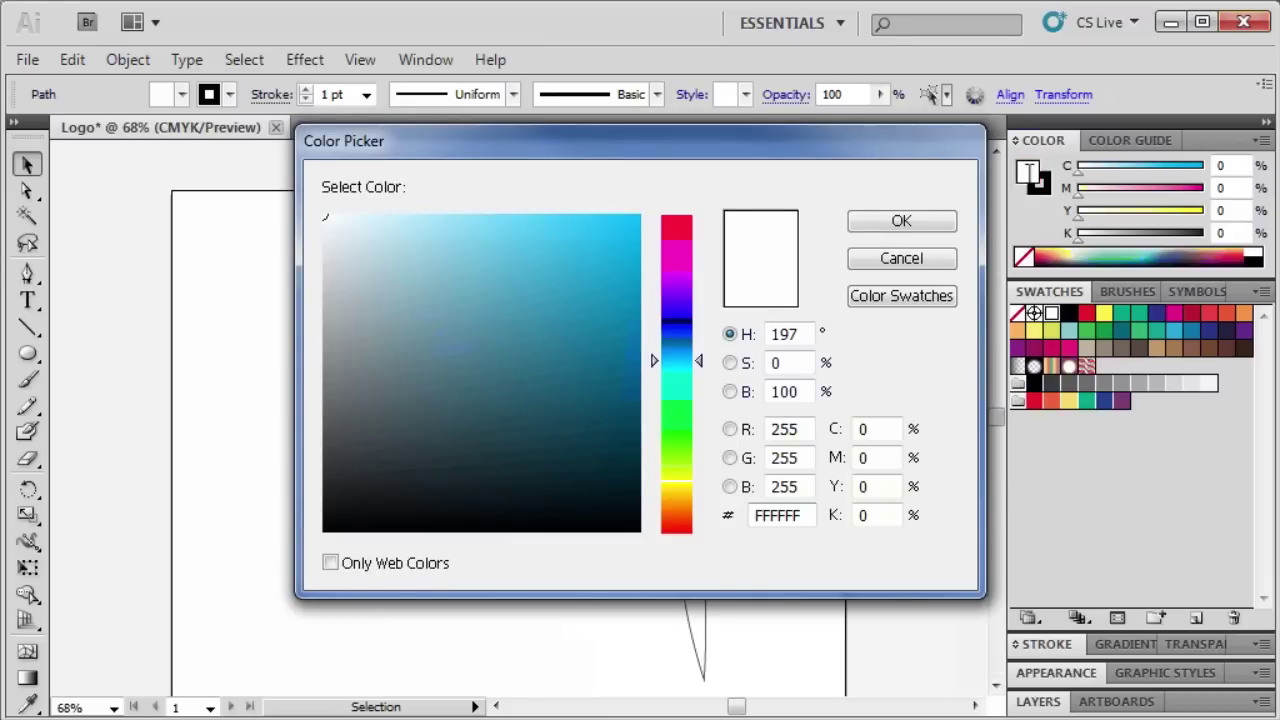
double_click(800, 515)
type("FFF2")
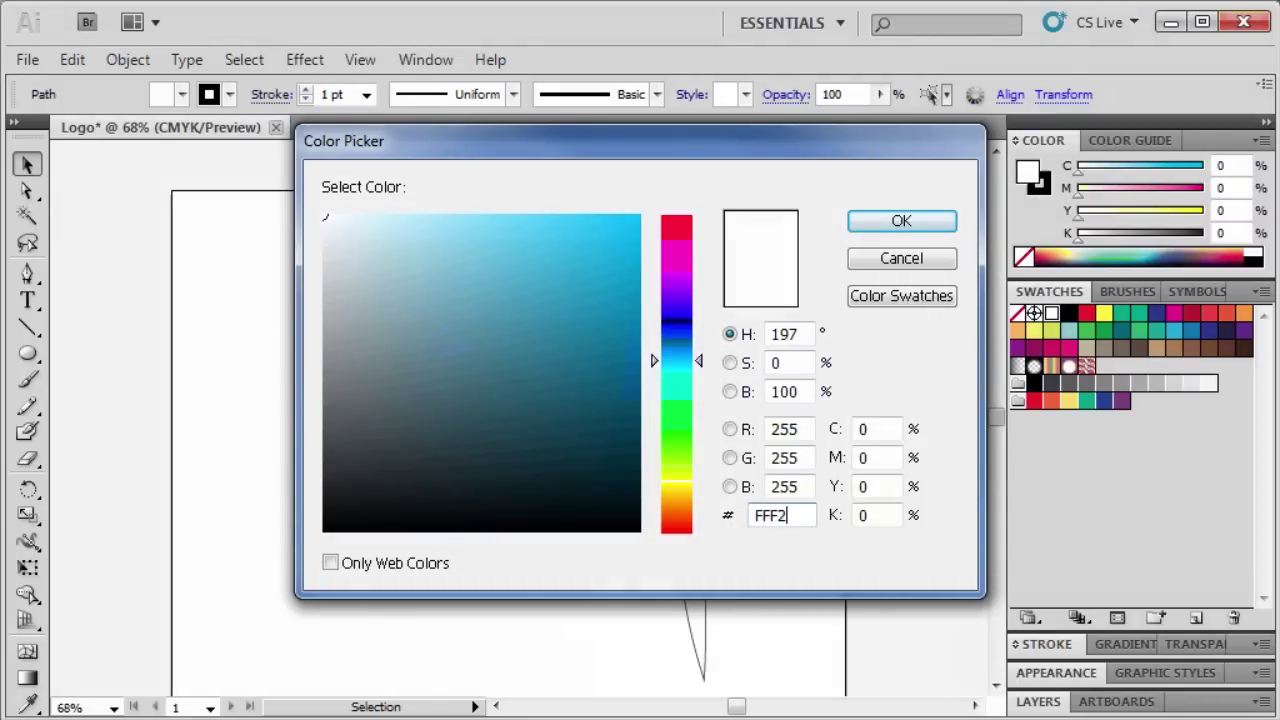
type("00")
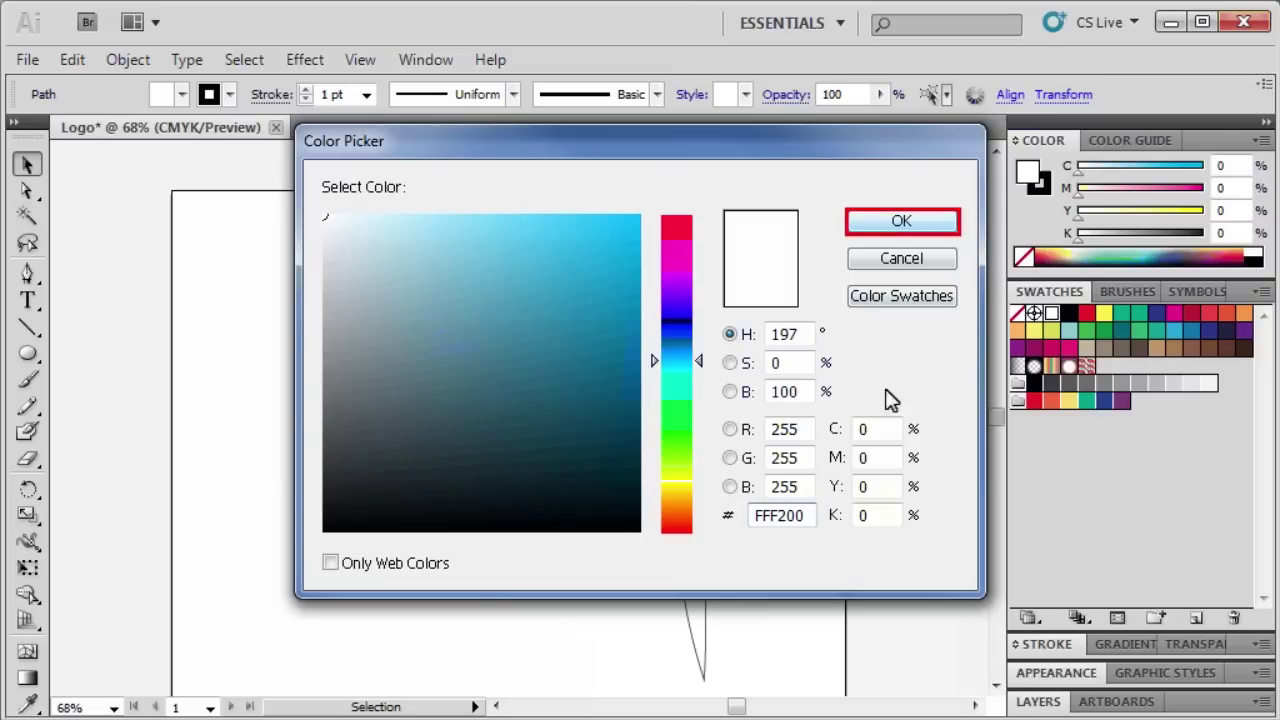
left_click(908, 218)
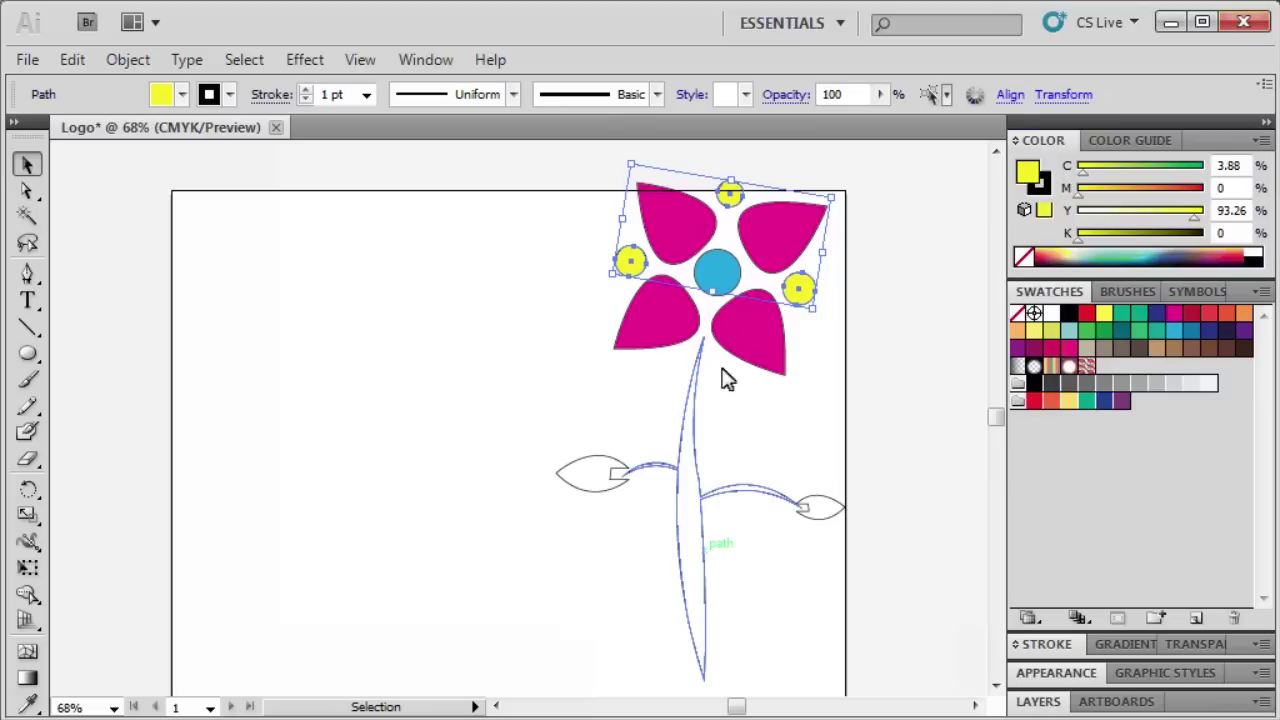
Step: Fill the stem and its branches with brown A97C50, then select the left leaf
left_click(697, 549)
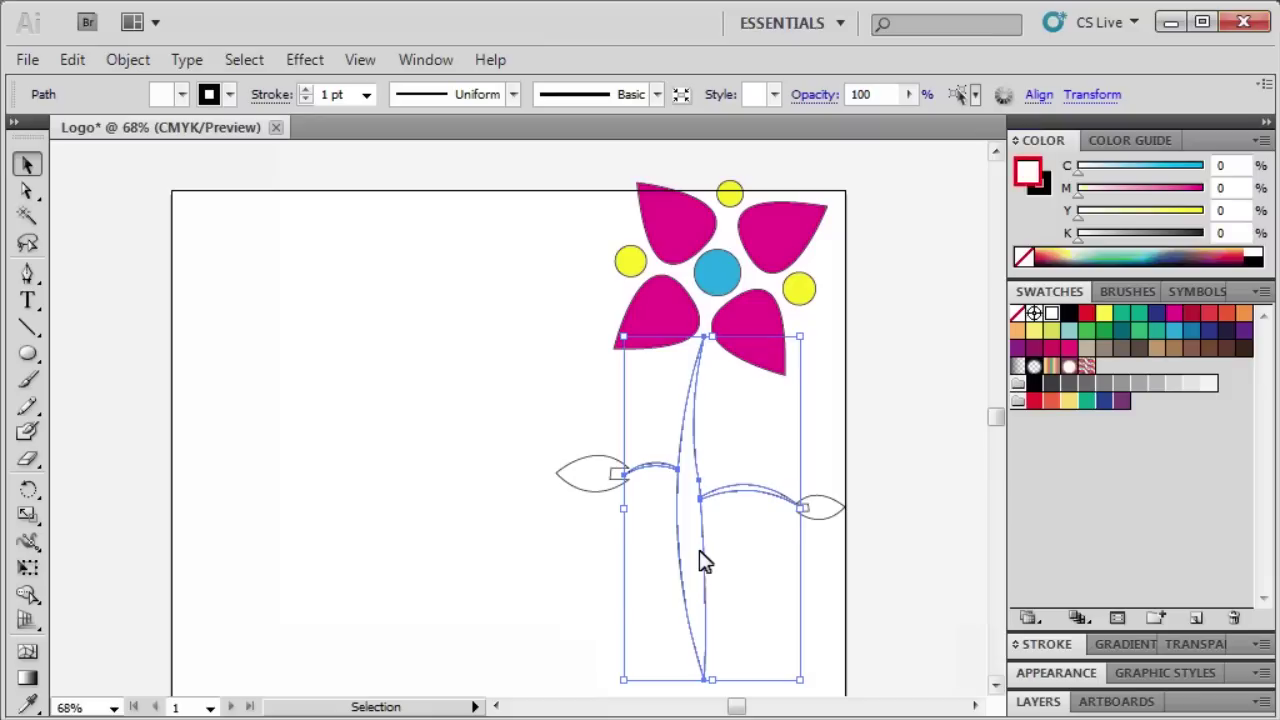
left_click(1029, 177)
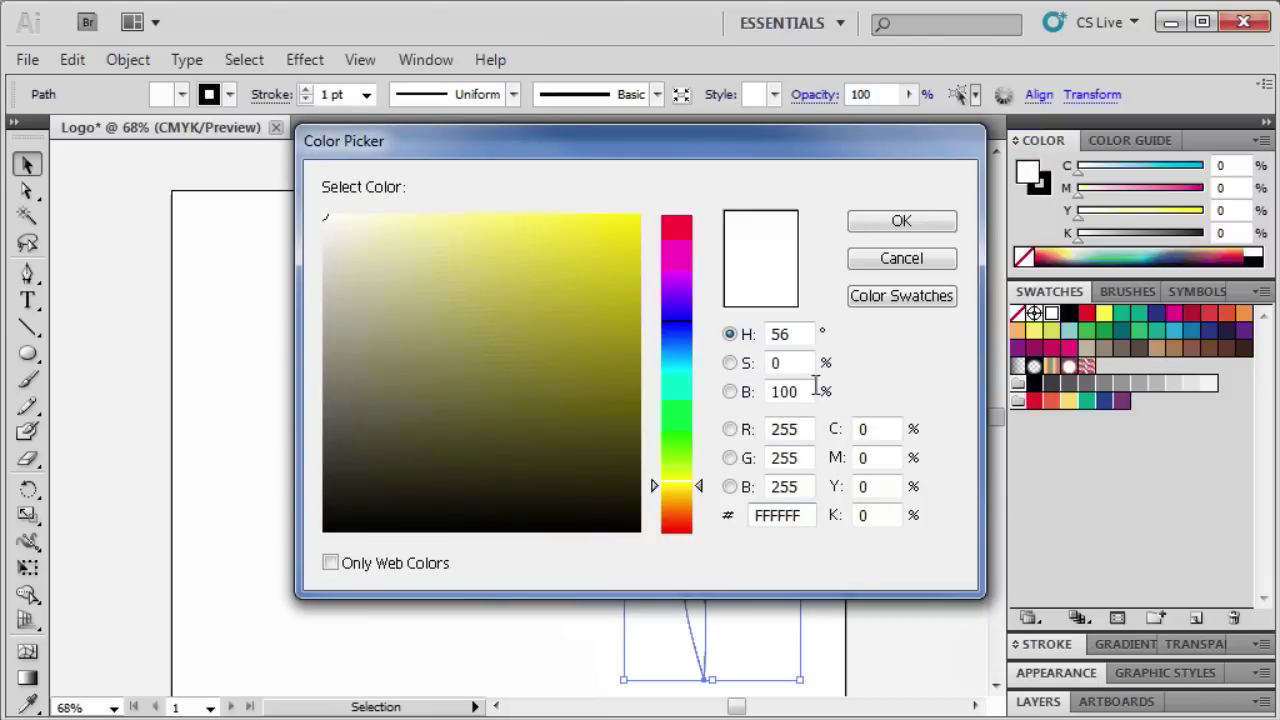
double_click(803, 514)
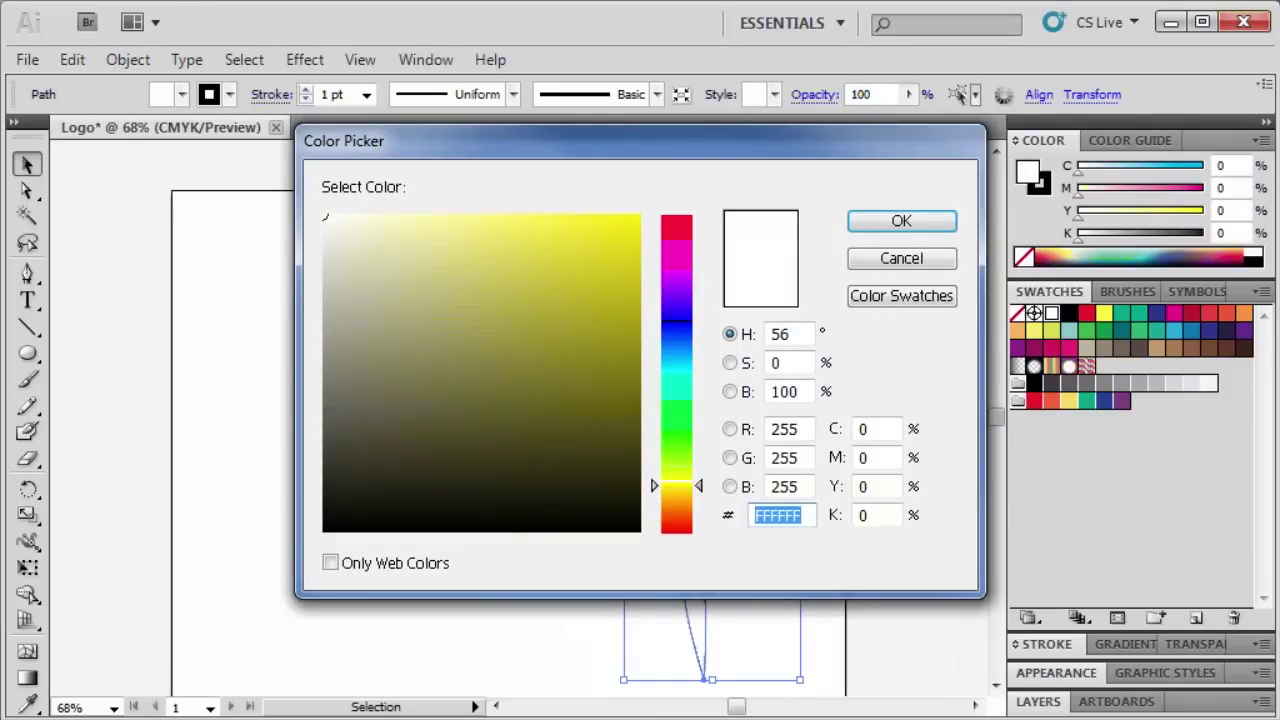
type("A97C50")
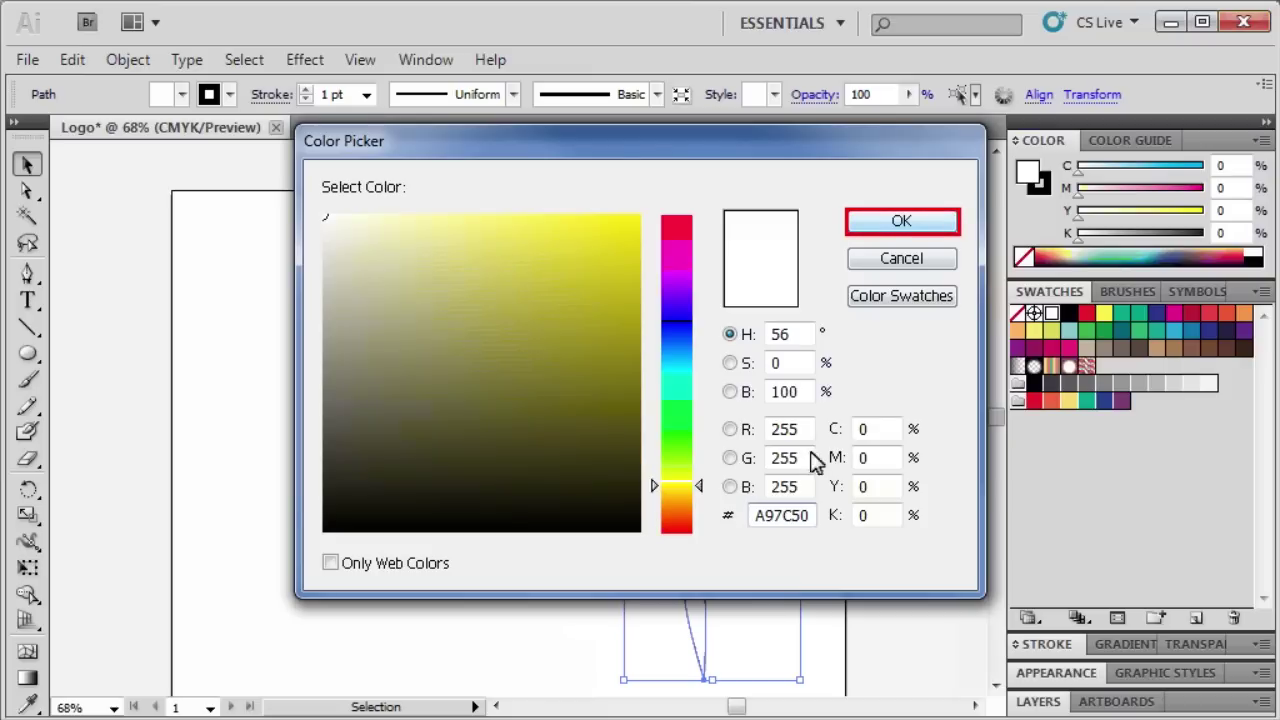
left_click(884, 222)
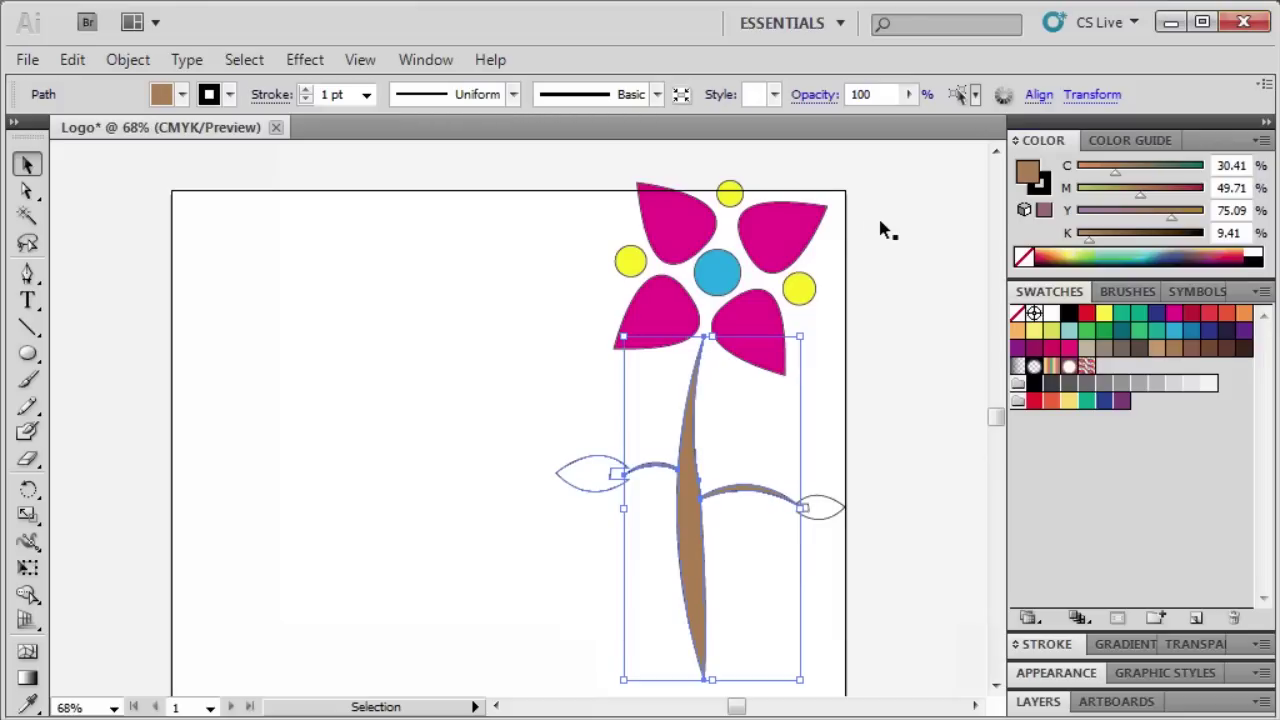
left_click(589, 477)
Step: Add the right leaf to the selection and fill both leaves green, hex 39B54A
left_click(823, 511, "shift")
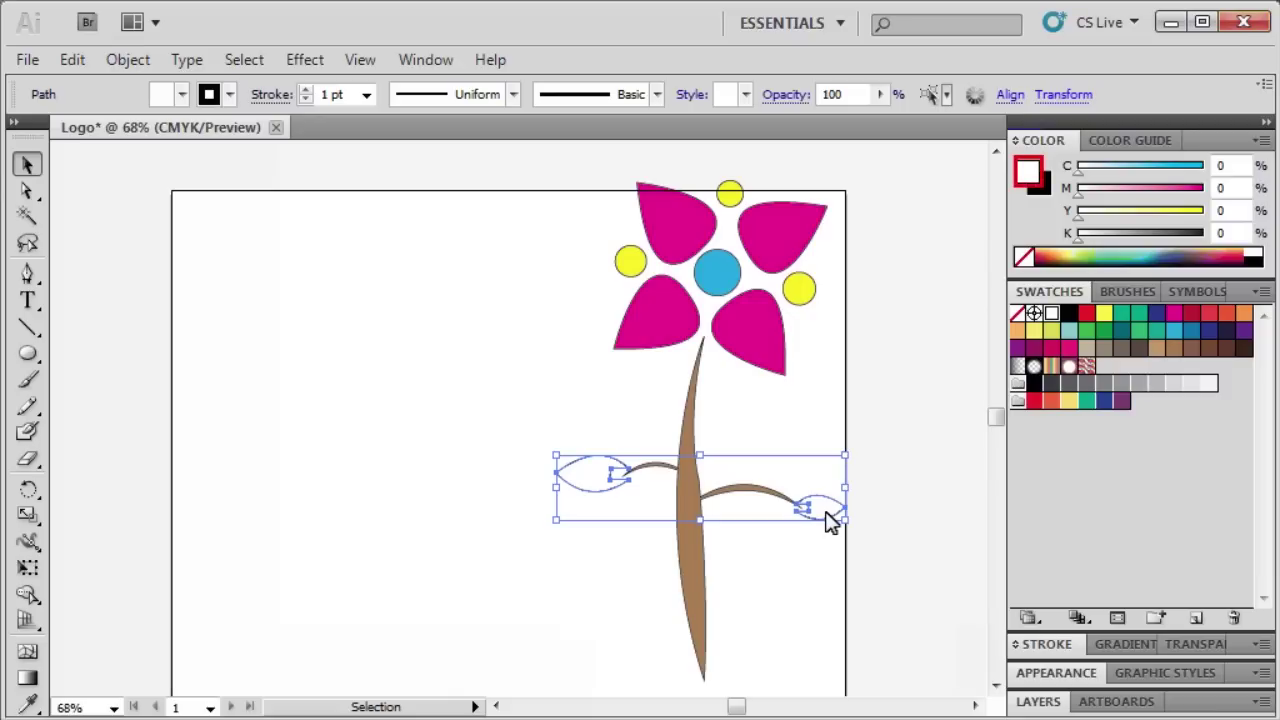
double_click(1030, 175)
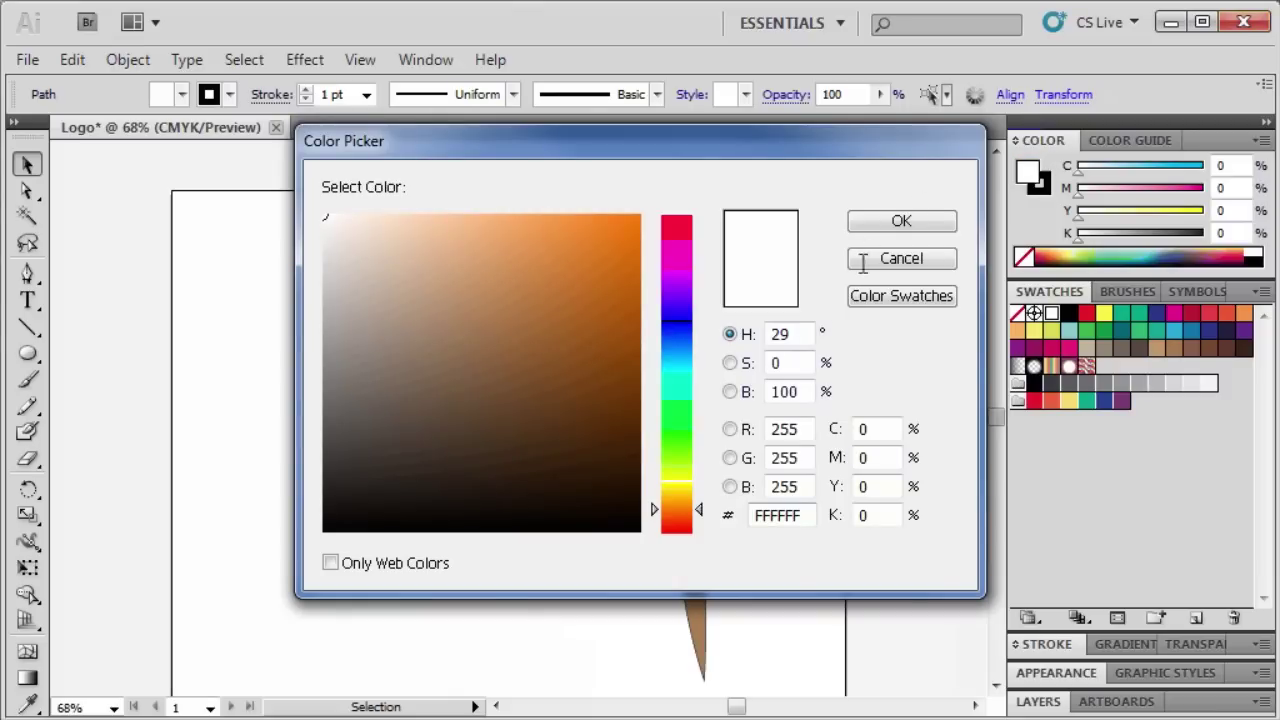
left_click(805, 514)
double_click(805, 514)
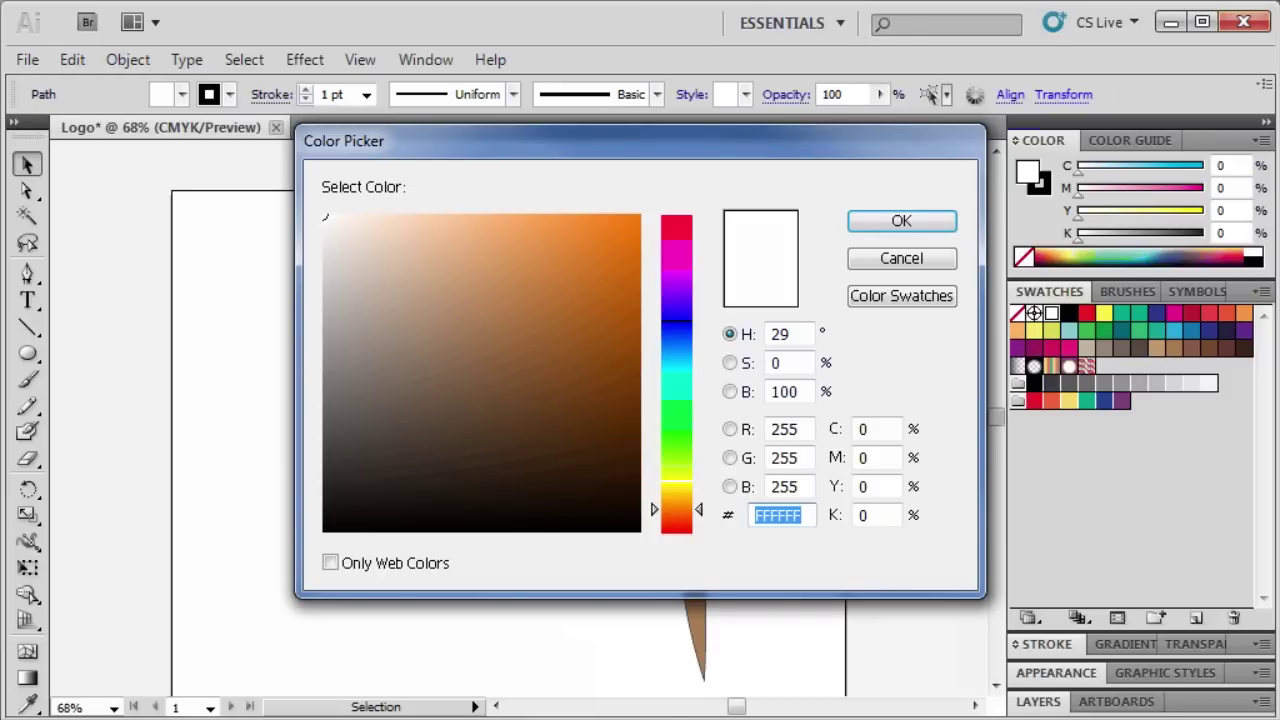
type("39B54A")
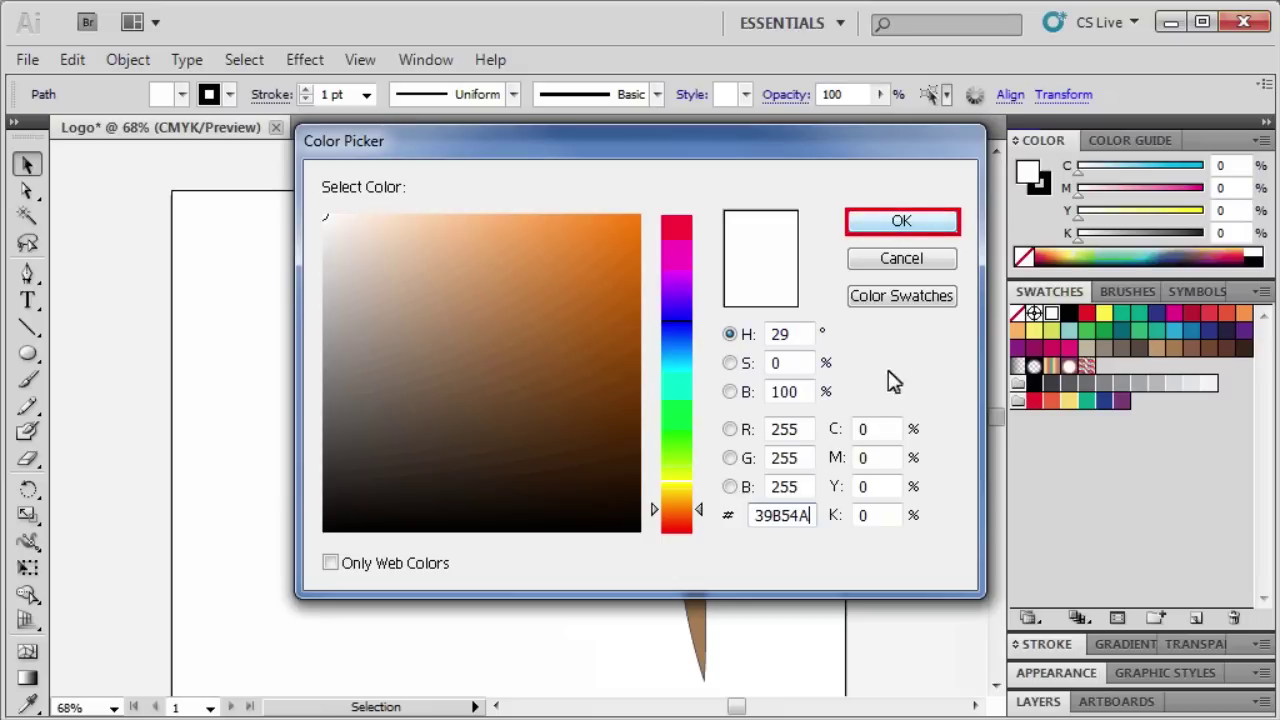
left_click(916, 226)
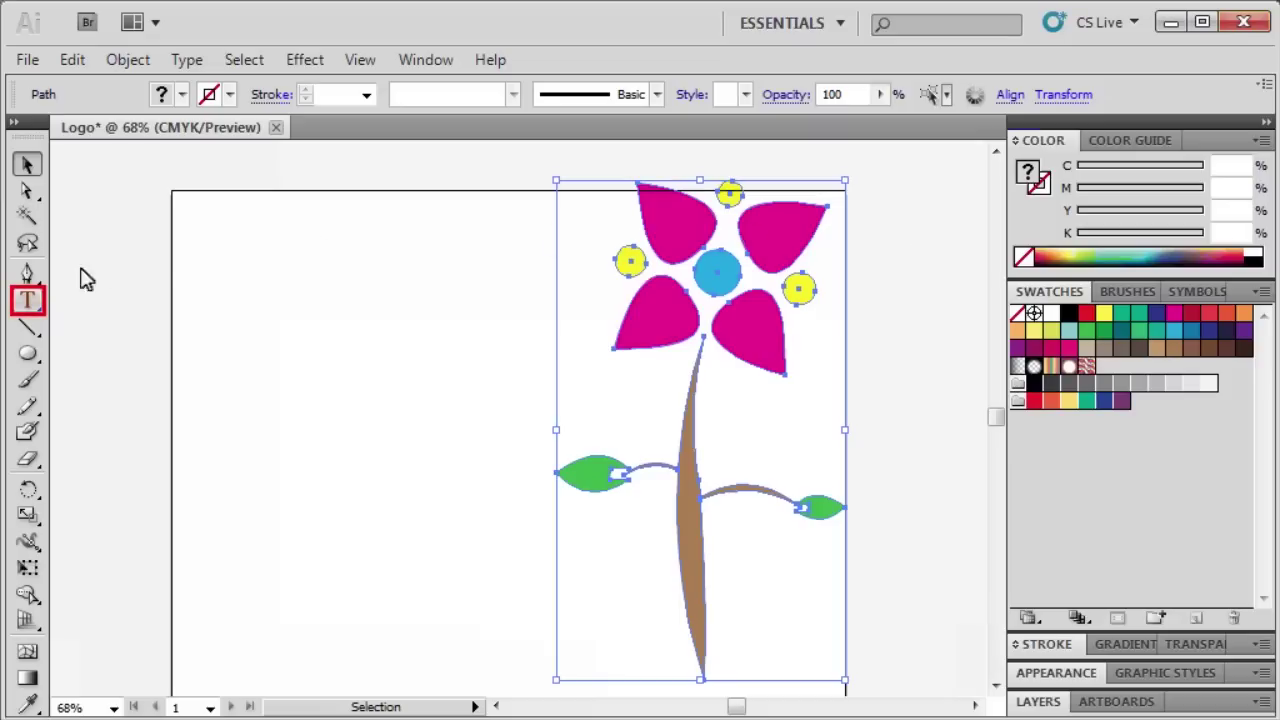
Step: Place a text point left of the flower and set its font to Nueva Std
left_click(27, 299)
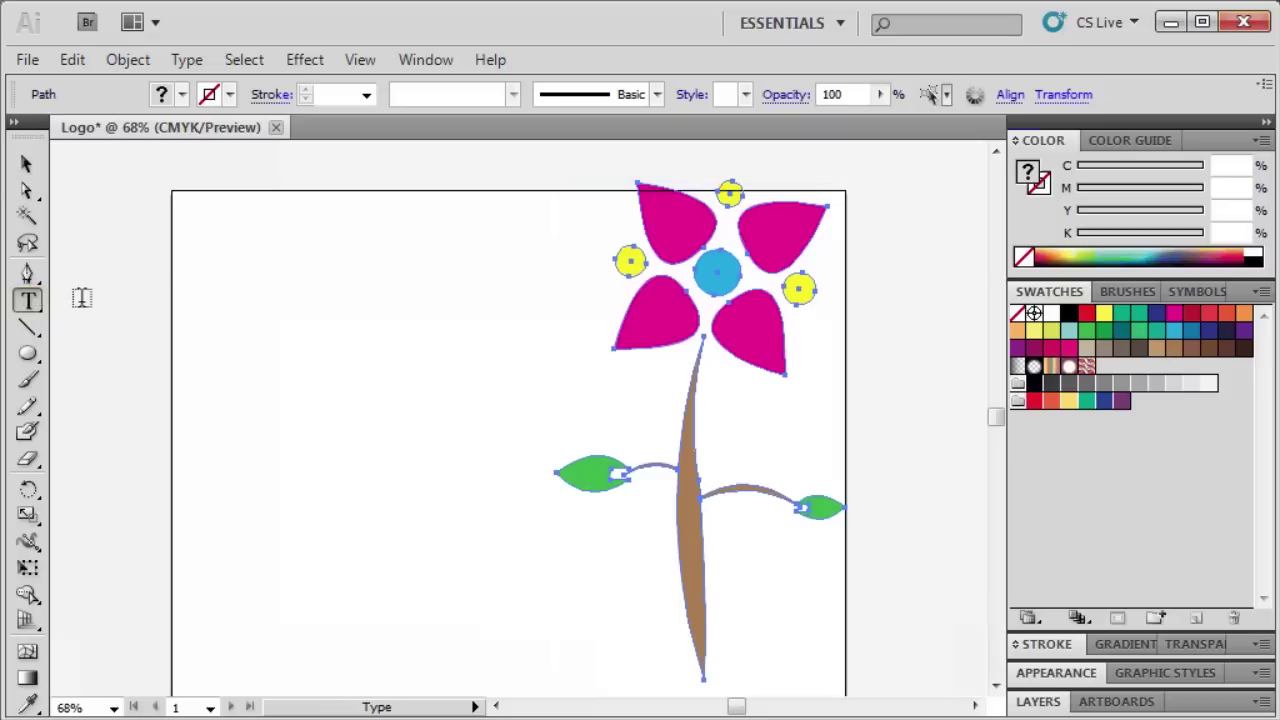
left_click(209, 398)
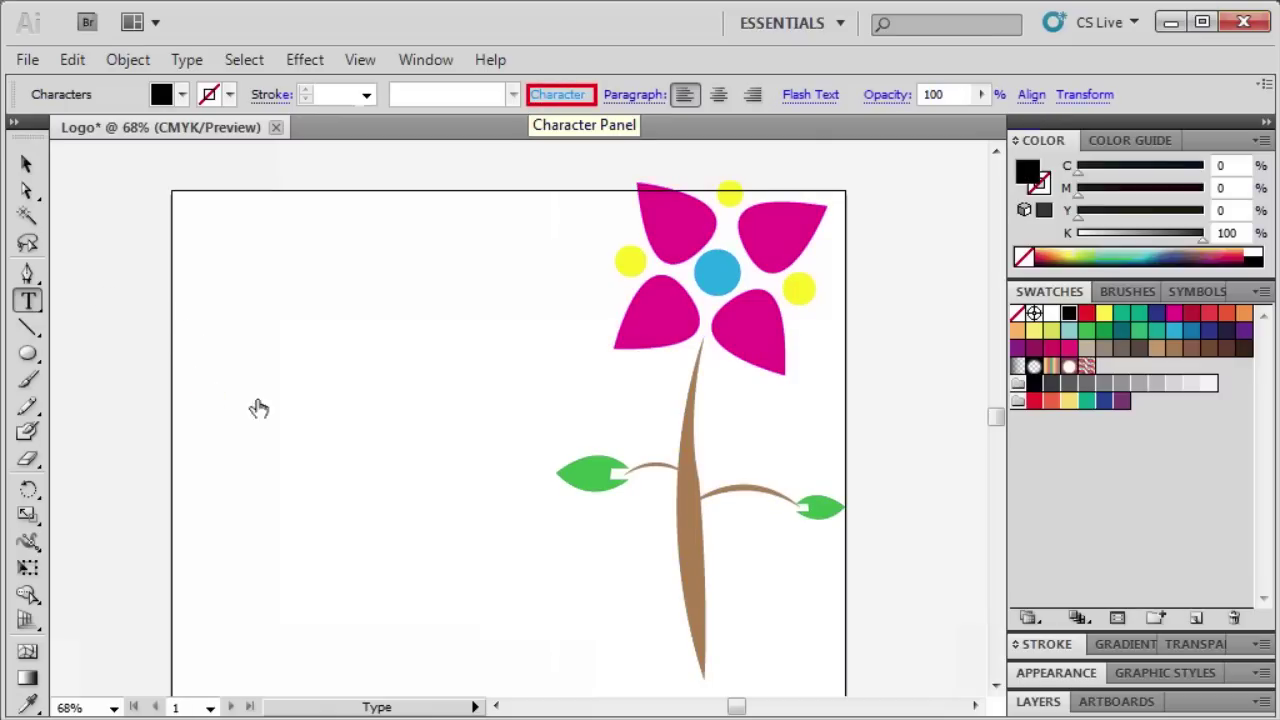
left_click(533, 92)
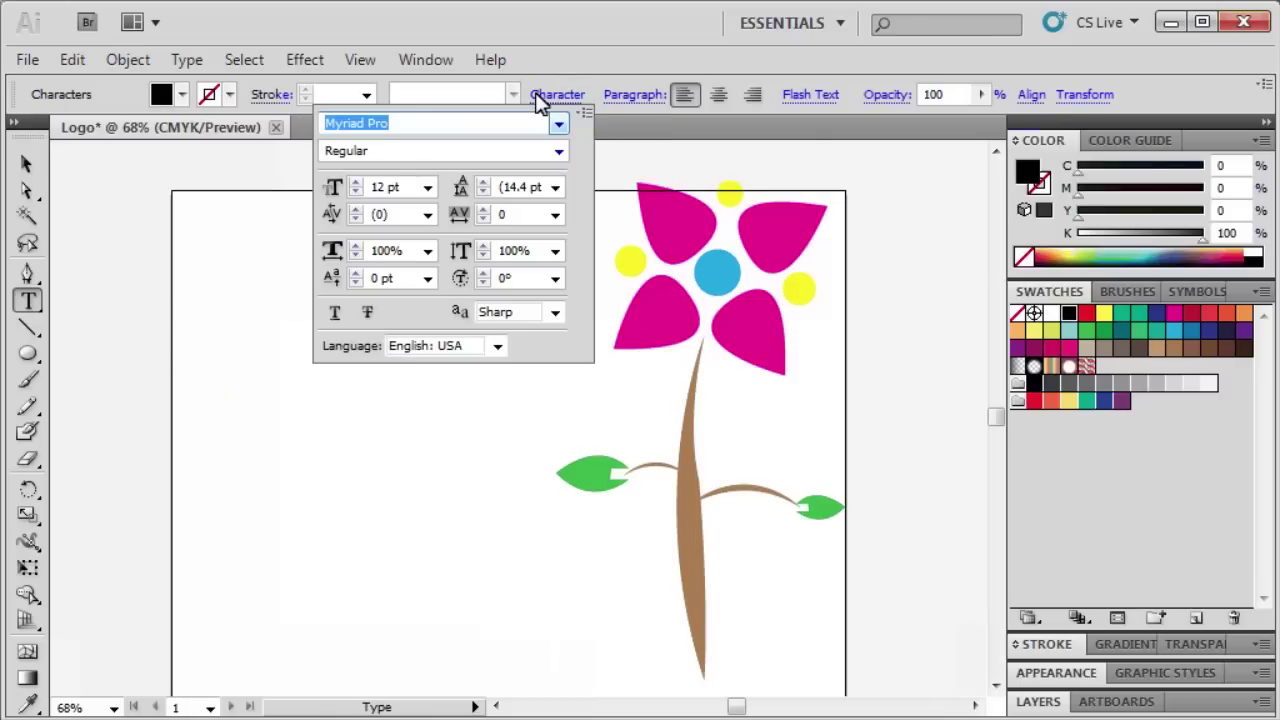
left_click(558, 124)
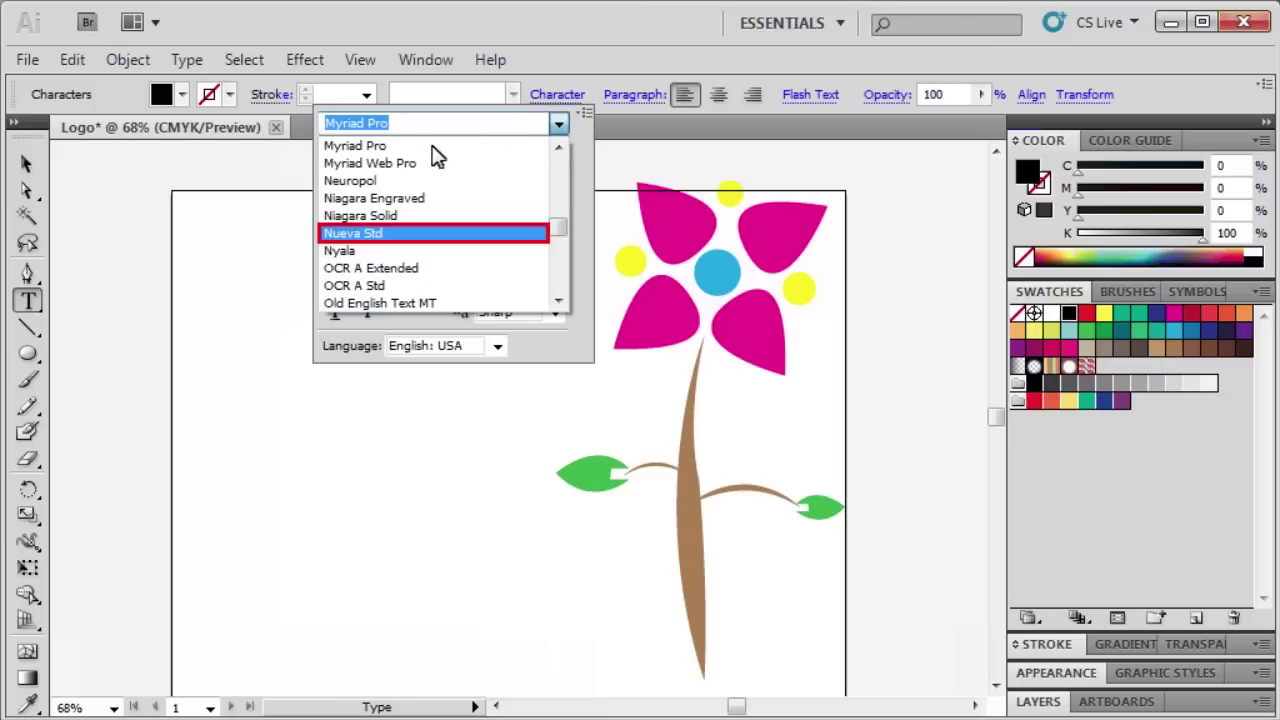
left_click(368, 231)
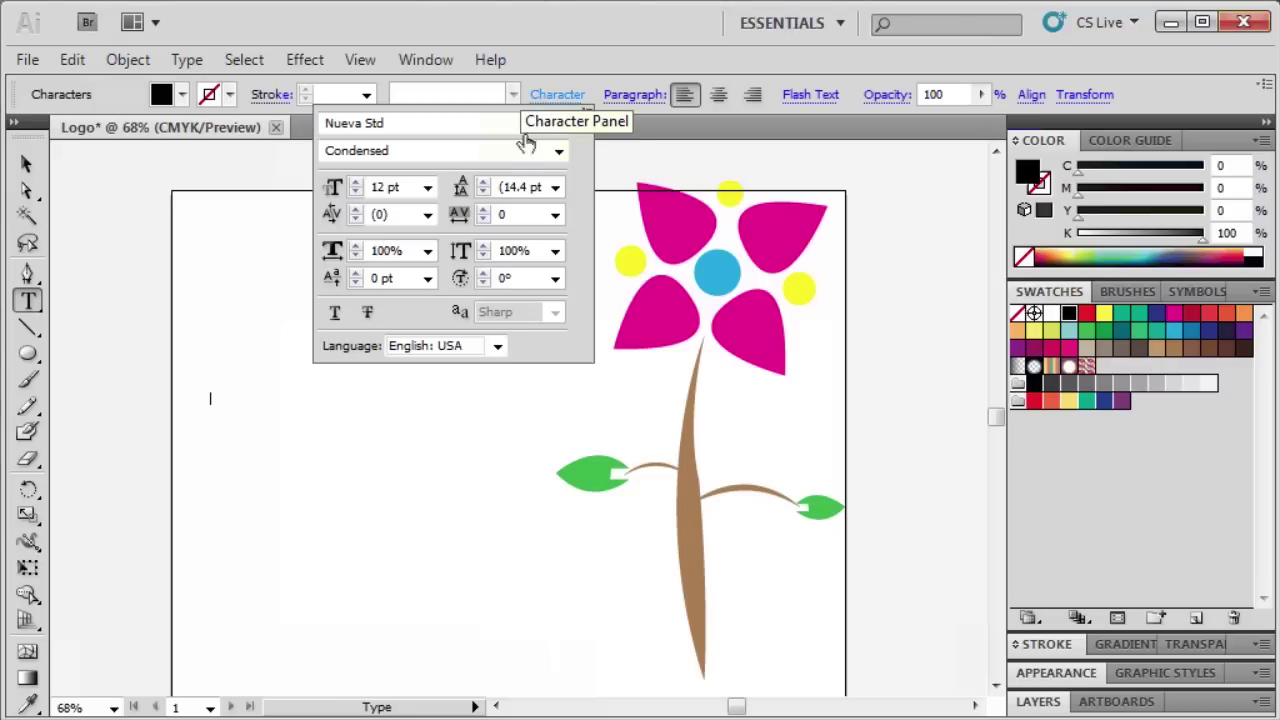
left_click(531, 89)
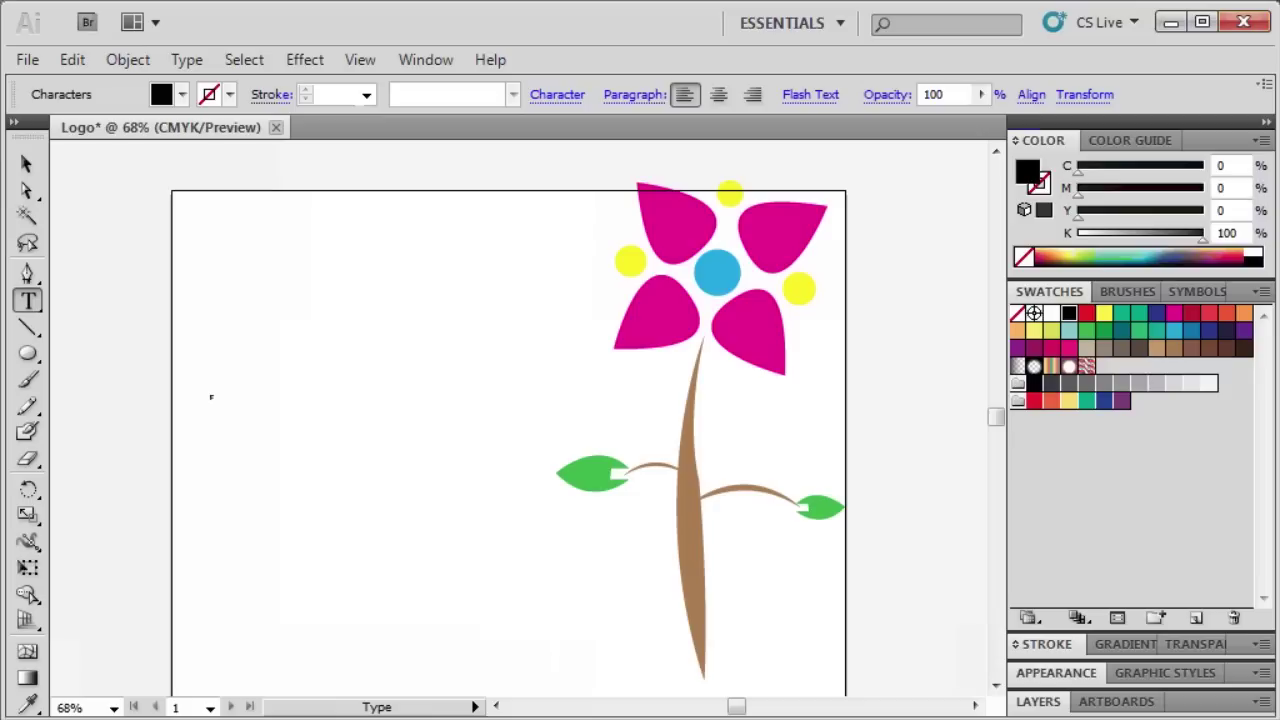
key("ctrl")
Step: Move the tiny F and scale it up into a large, tall letter
left_click(25, 165)
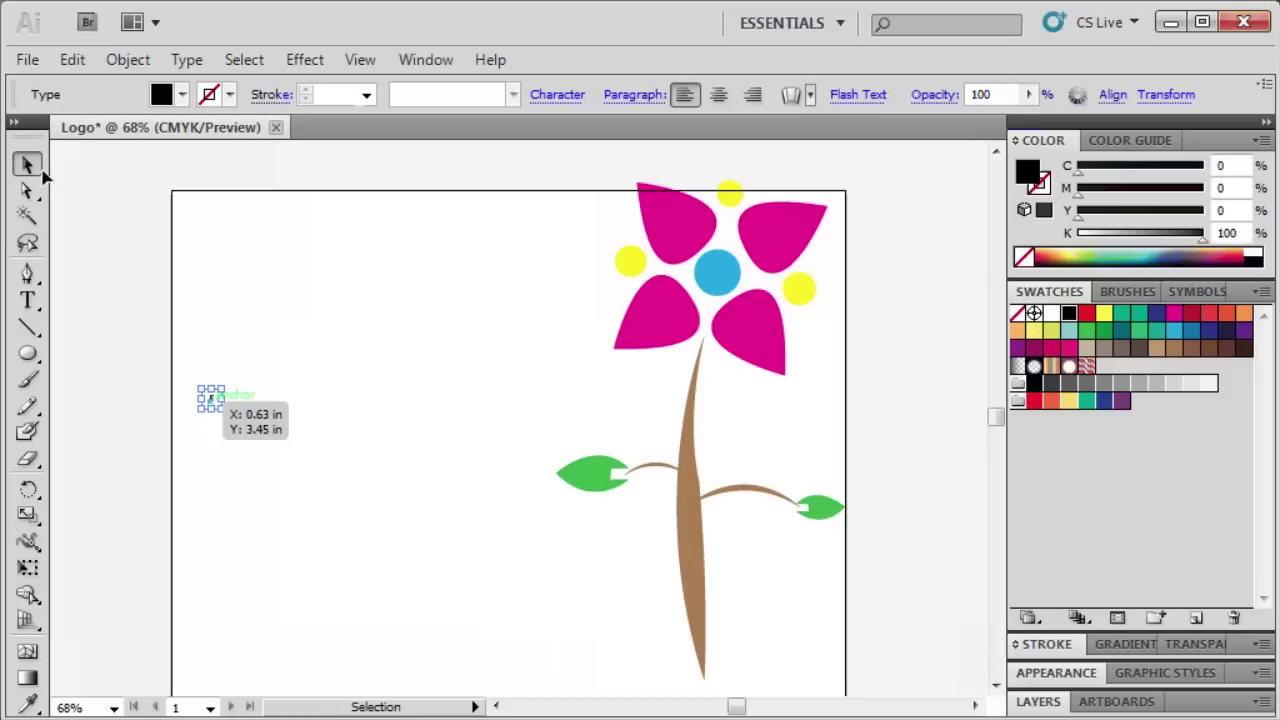
left_click_drag(211, 398, 444, 628)
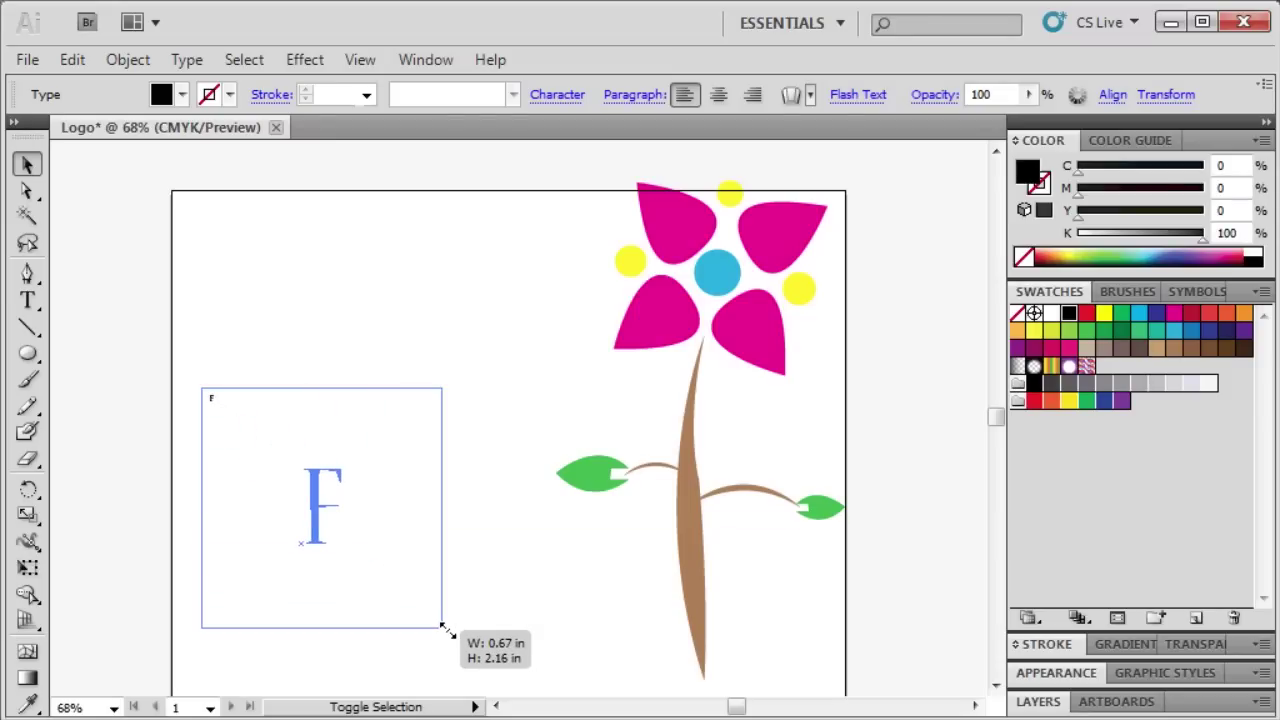
left_click_drag(444, 628, 444, 628)
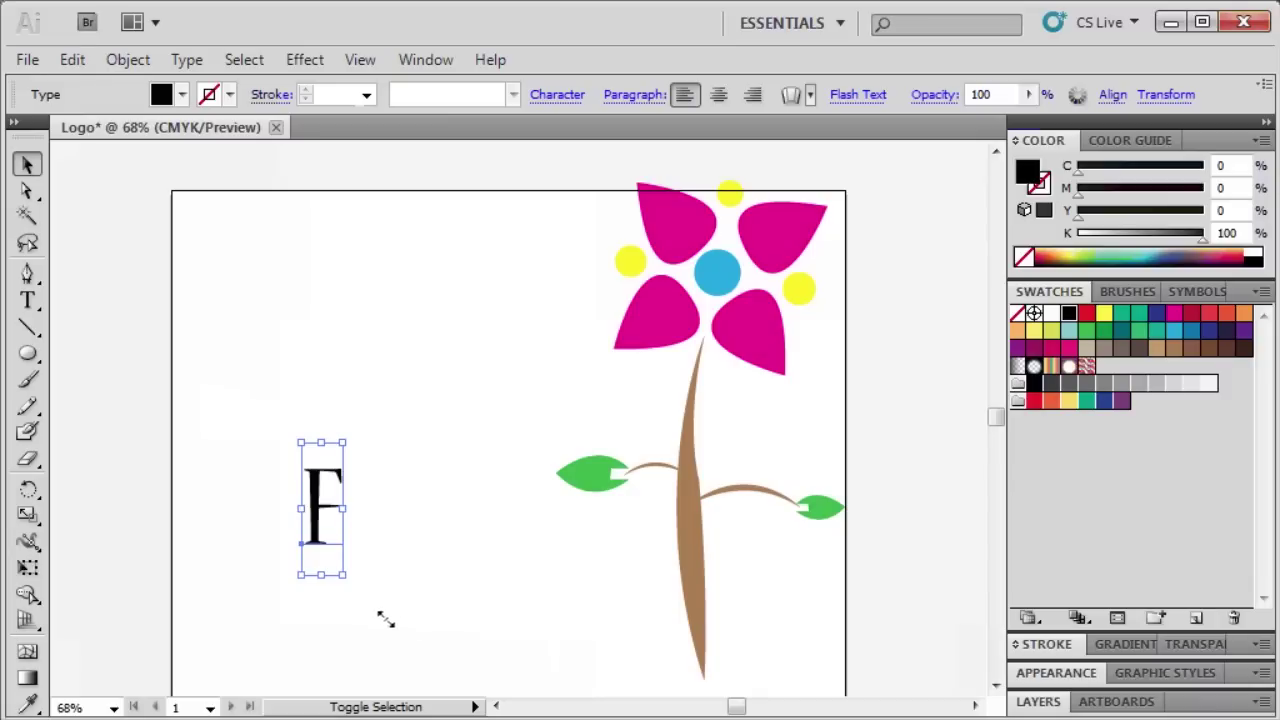
left_click_drag(301, 444, 236, 235)
left_click_drag(539, 152, 870, 677)
Step: Scale the flower down and move it right beside the F
left_click_drag(557, 176, 660, 316)
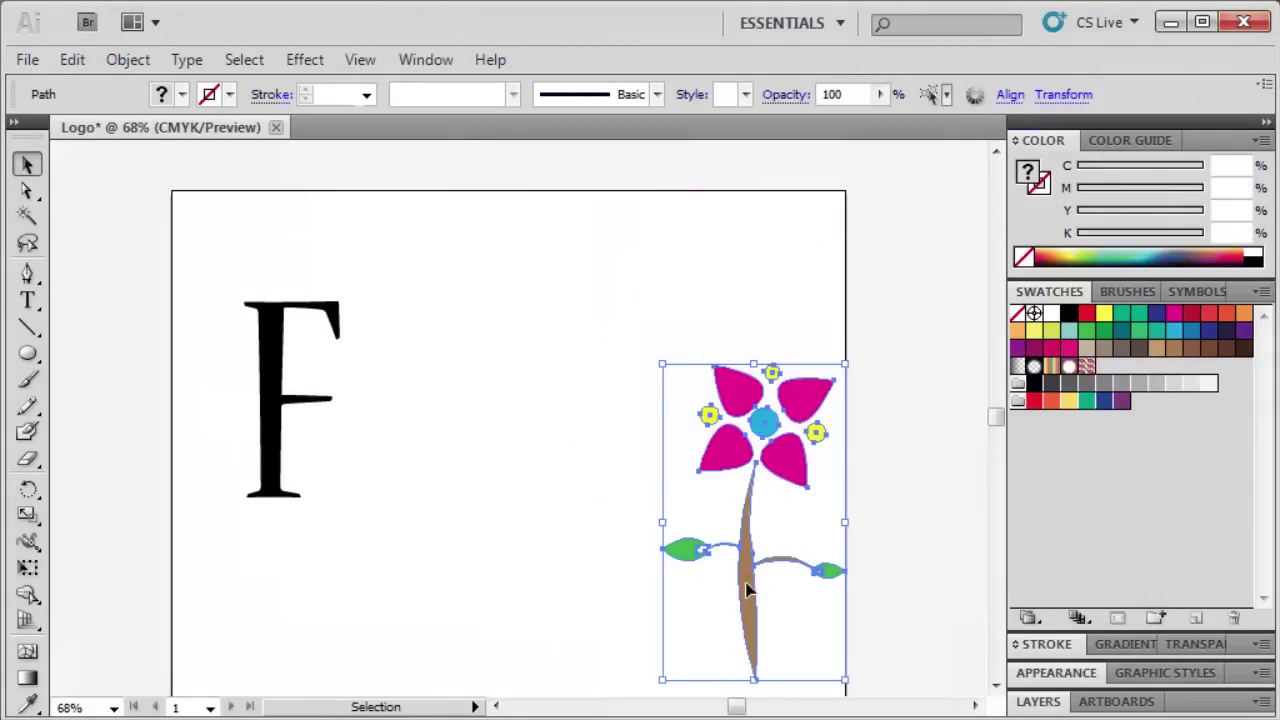
left_click_drag(747, 590, 384, 408)
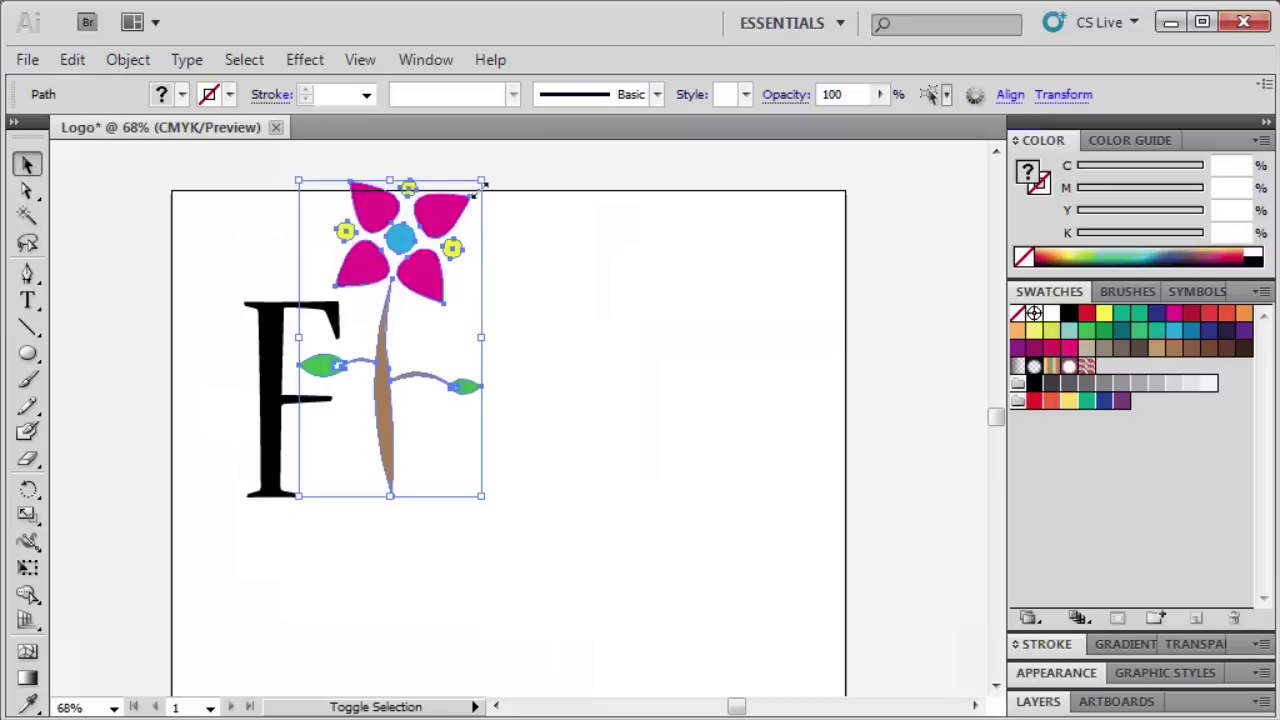
left_click_drag(480, 180, 455, 228)
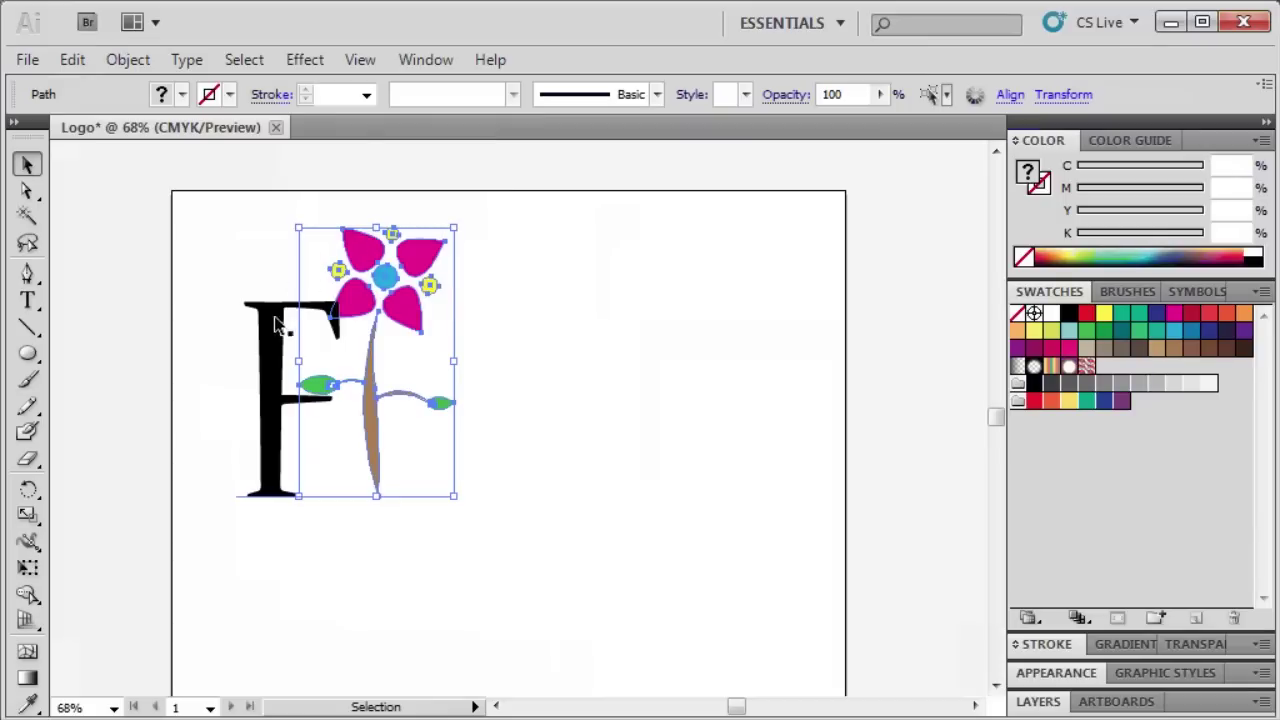
Step: Resize and reposition the F so it lines up with the flower's stem
left_click(266, 384)
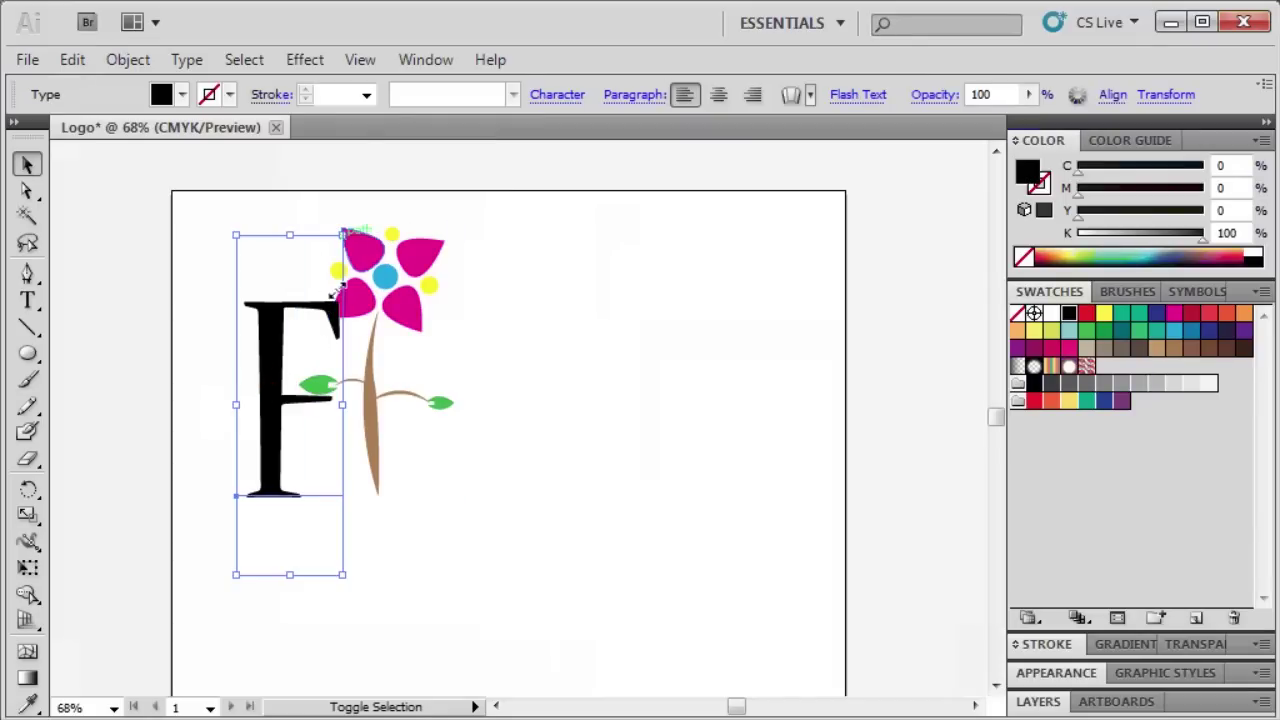
left_click_drag(343, 236, 313, 278)
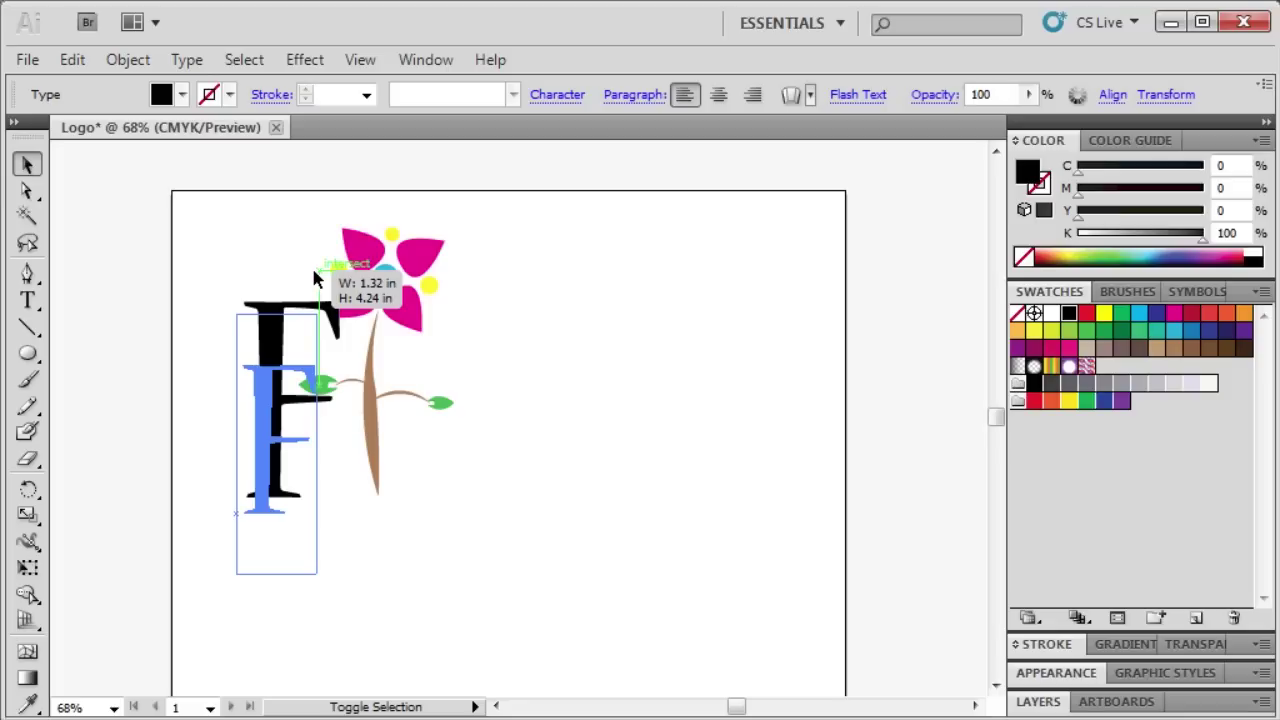
left_click_drag(313, 278, 313, 278)
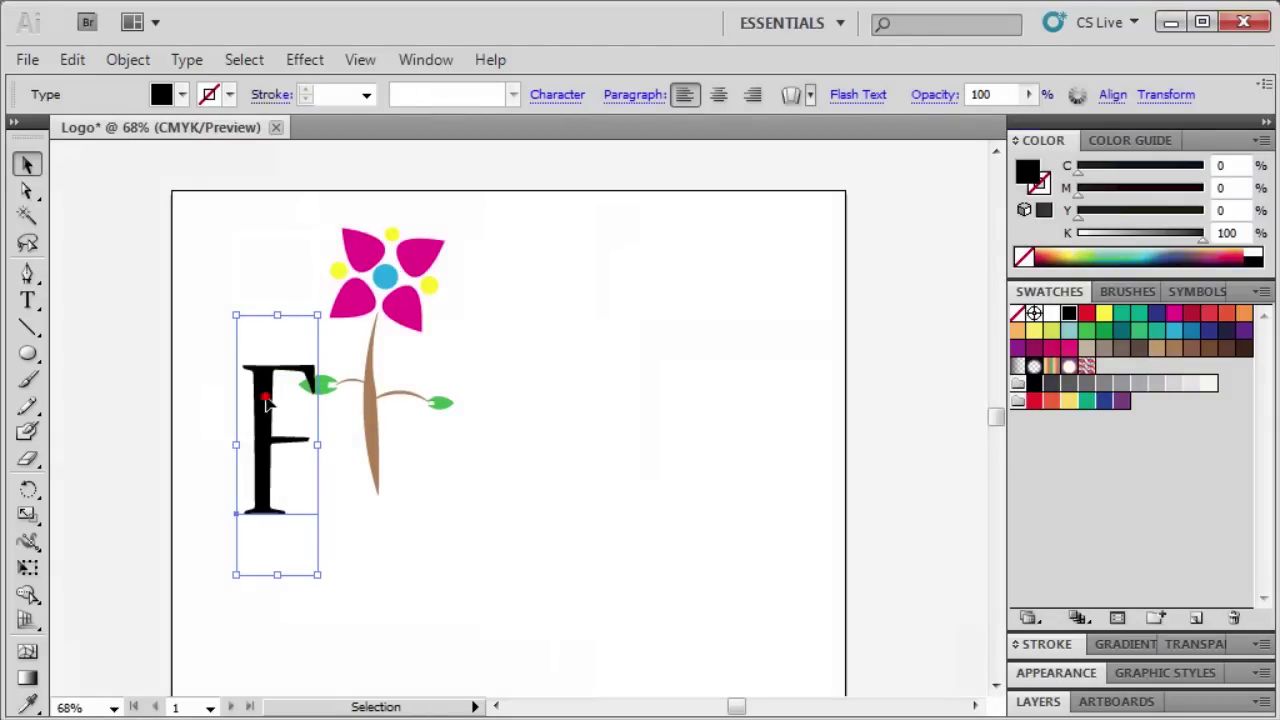
mouse_move(270, 403)
left_mouse_down()
mouse_move(275, 368)
mouse_move(268, 383)
left_mouse_up()
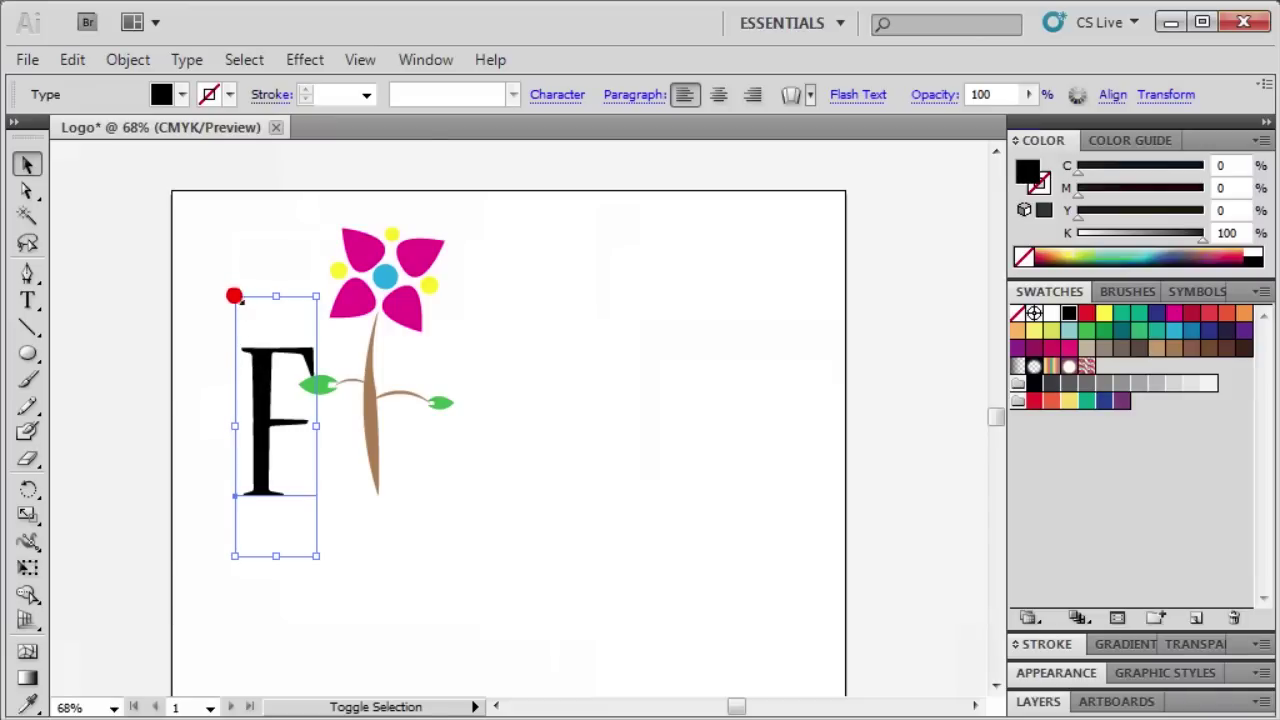
left_click_drag(236, 298, 228, 272)
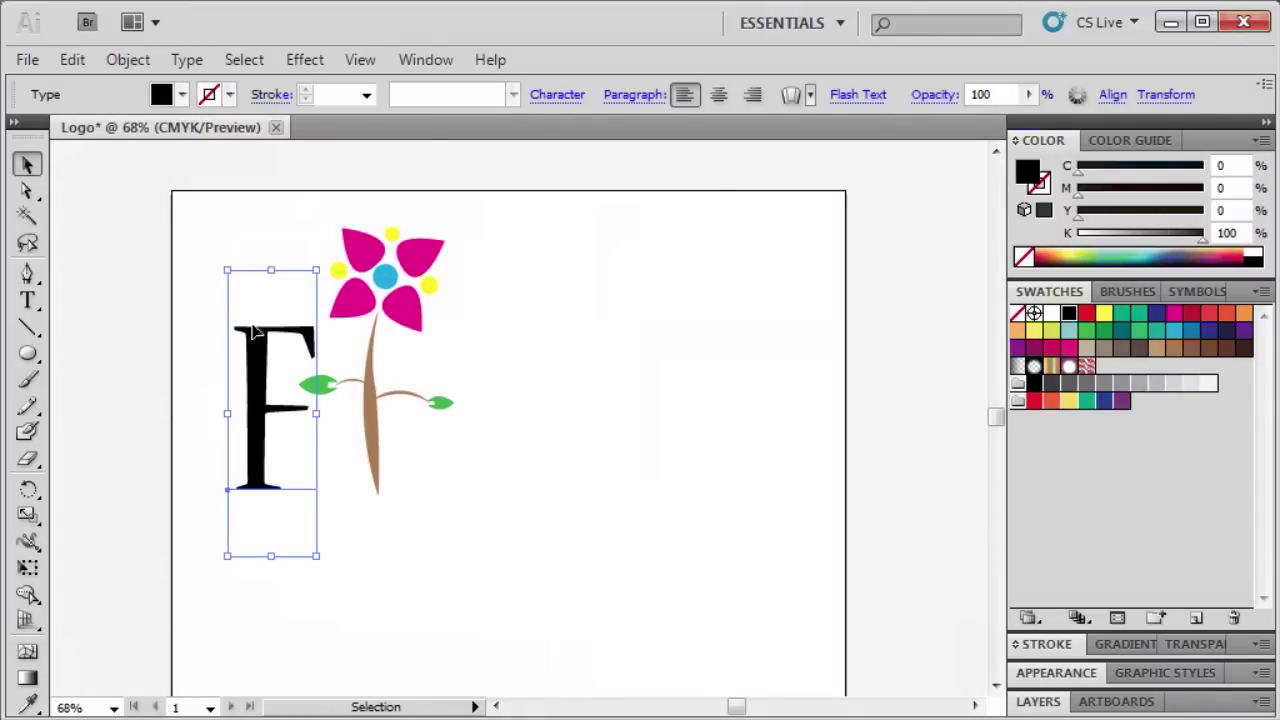
mouse_move(258, 416)
left_mouse_down()
mouse_move(270, 428)
mouse_move(267, 399)
left_mouse_up()
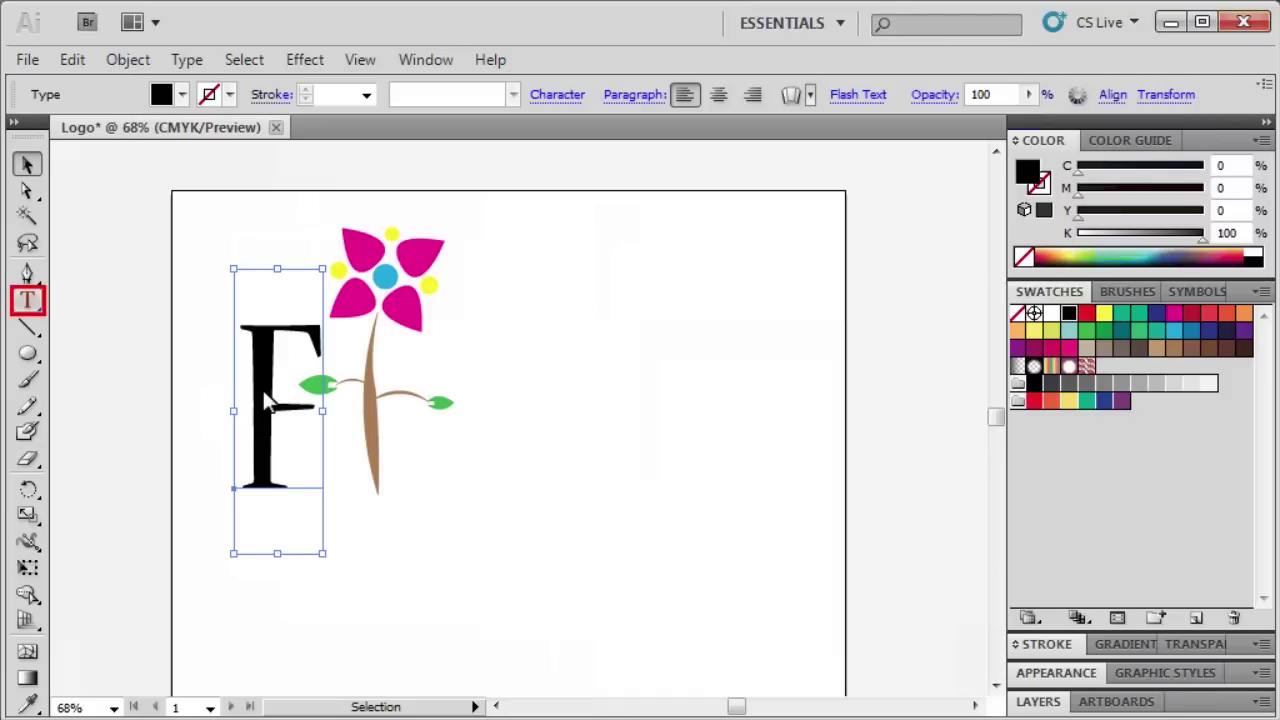
Step: Add a tiny new text object with the remaining letters just right of the flower stem
left_click(28, 299)
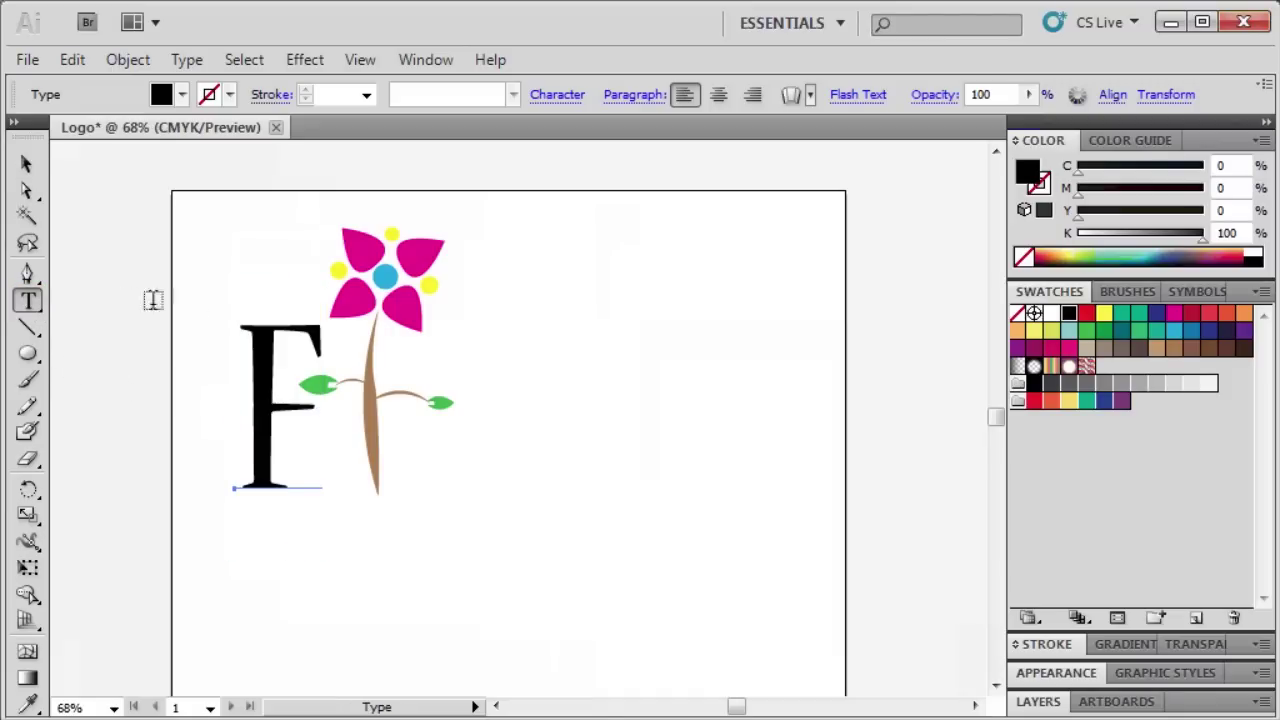
left_click(466, 450)
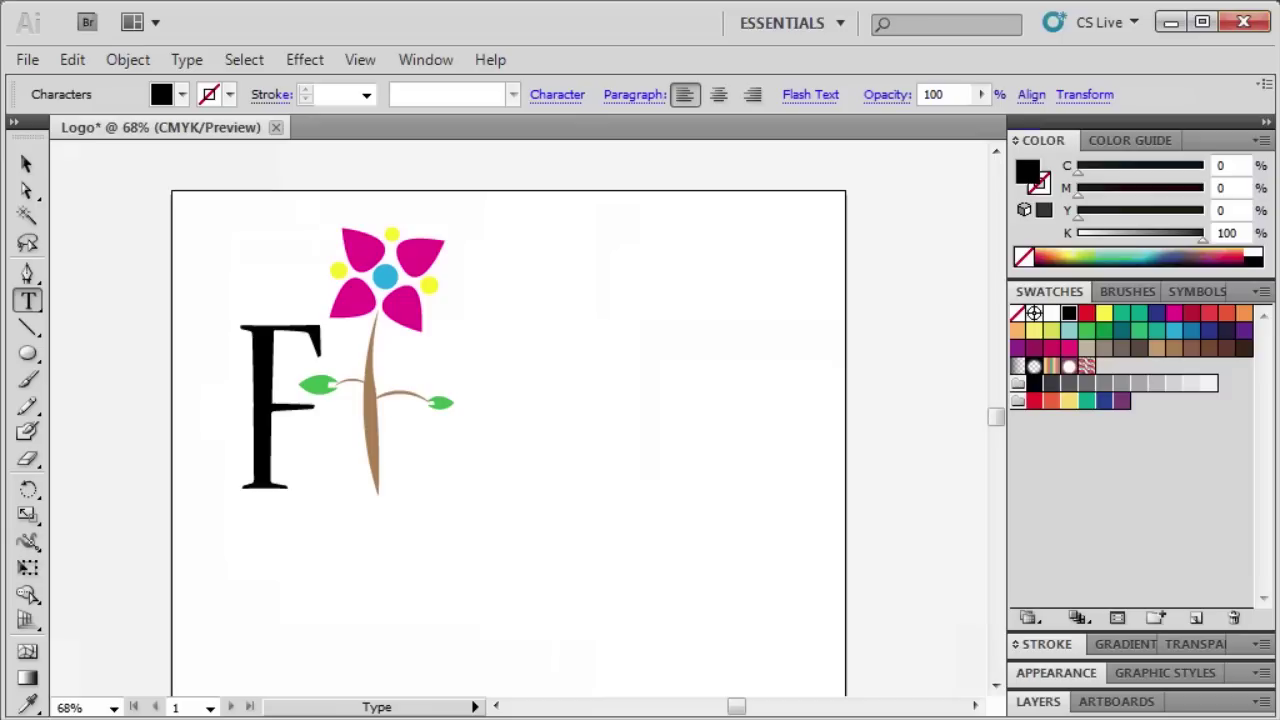
type("ow")
key("Escape")
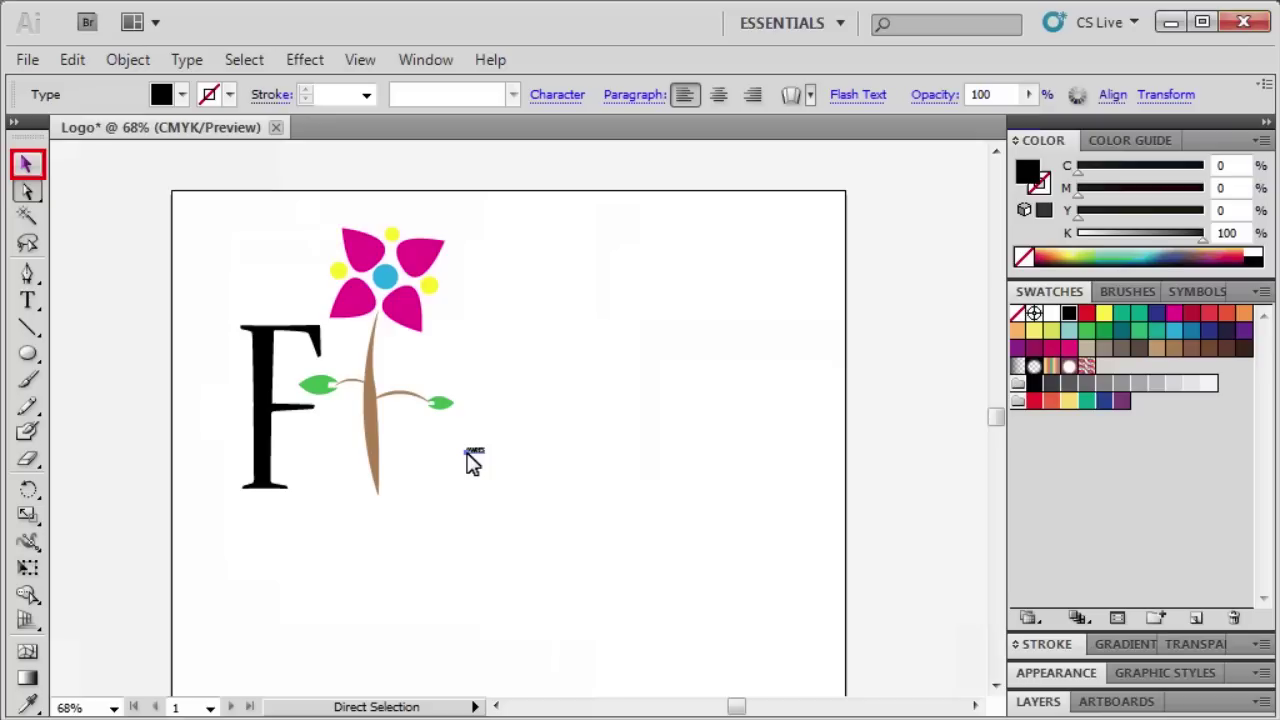
left_click(27, 165)
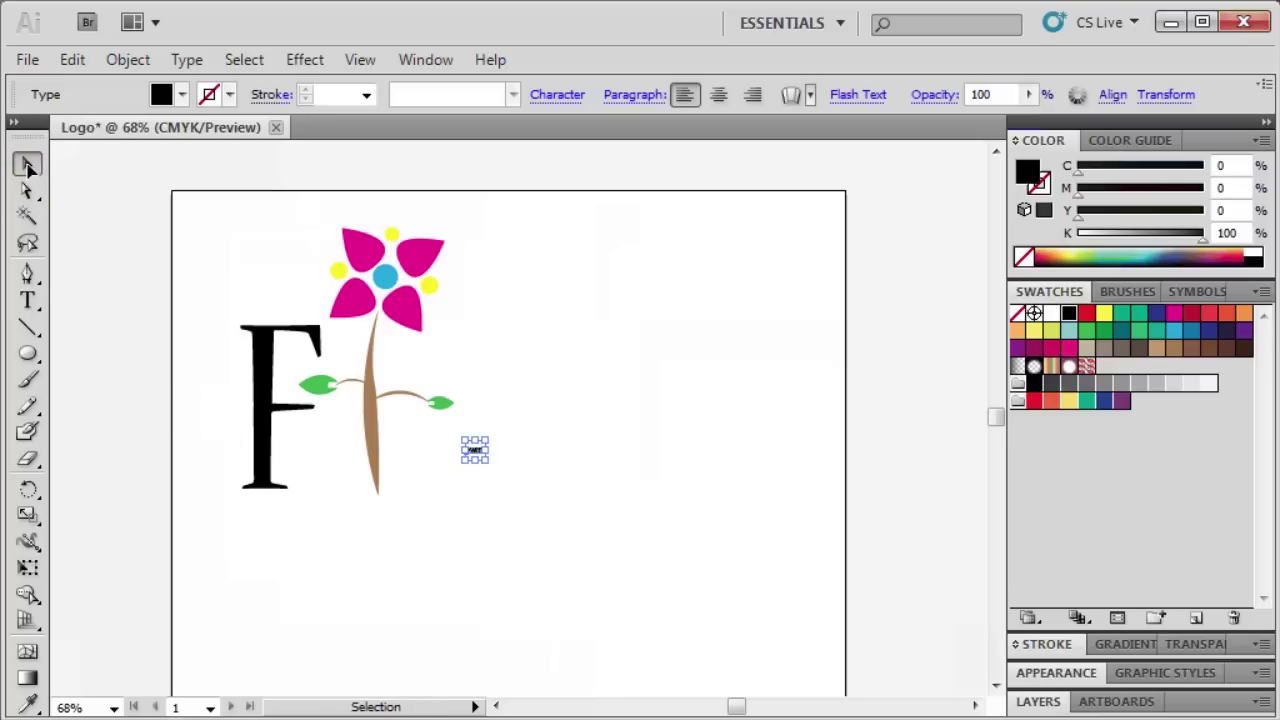
Step: Copy the F's 310.81 pt font size and paste it into the owers text's size field
left_click(475, 455)
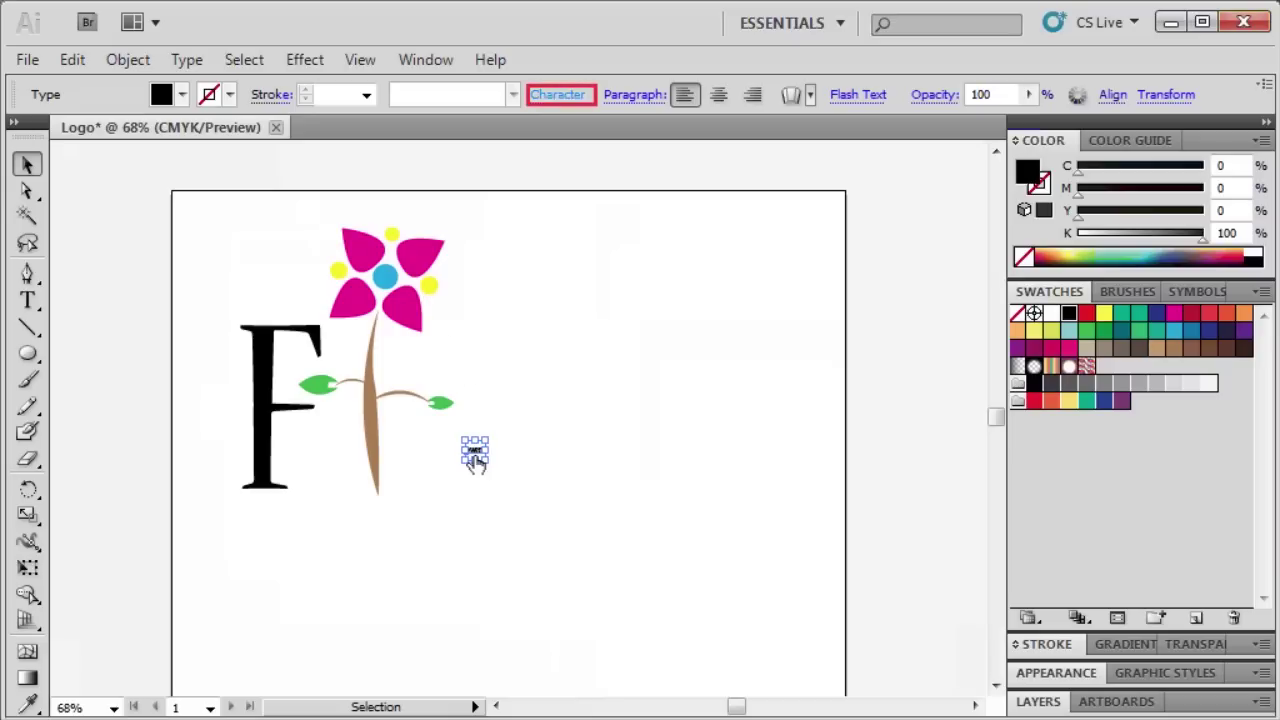
left_click(549, 92)
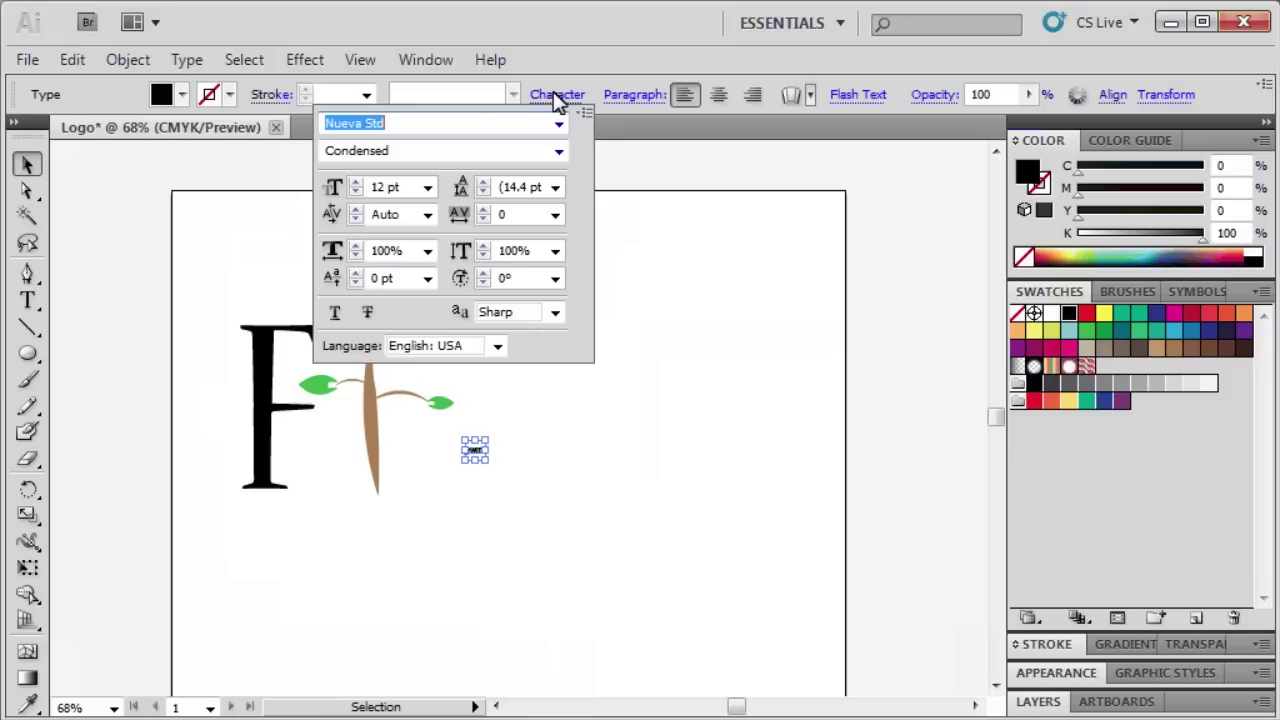
left_click(258, 385)
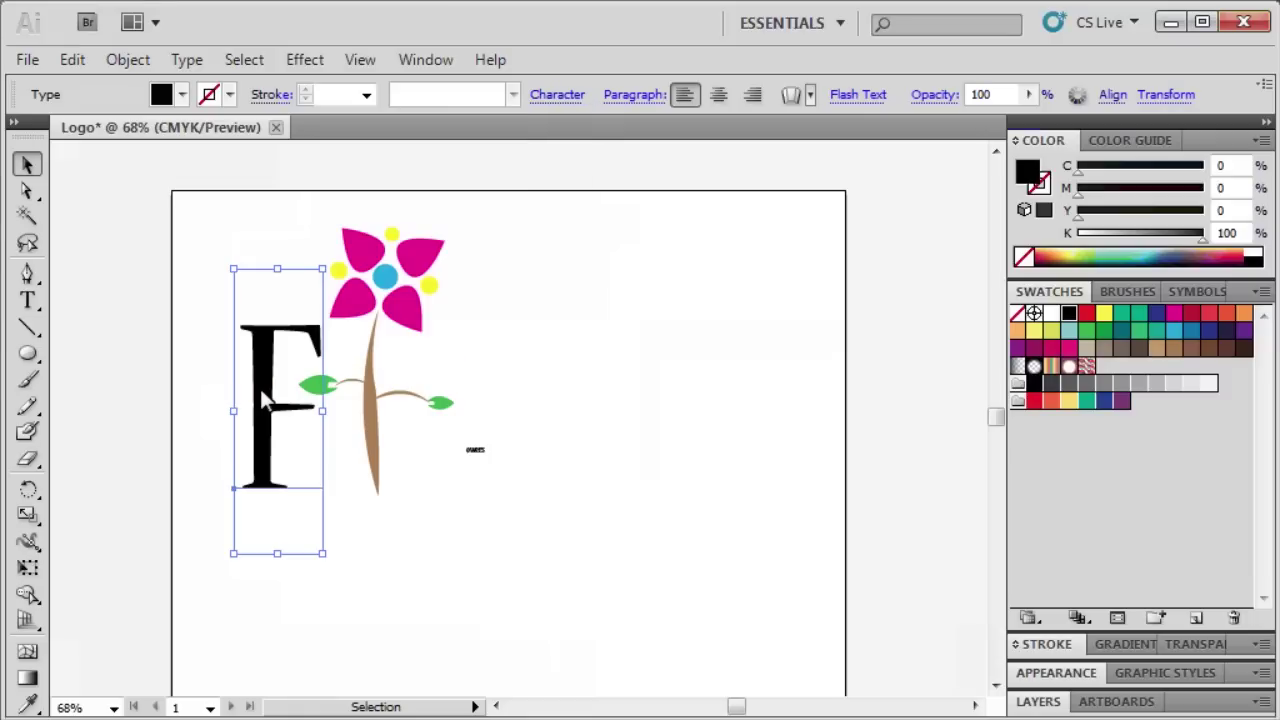
left_click(514, 94)
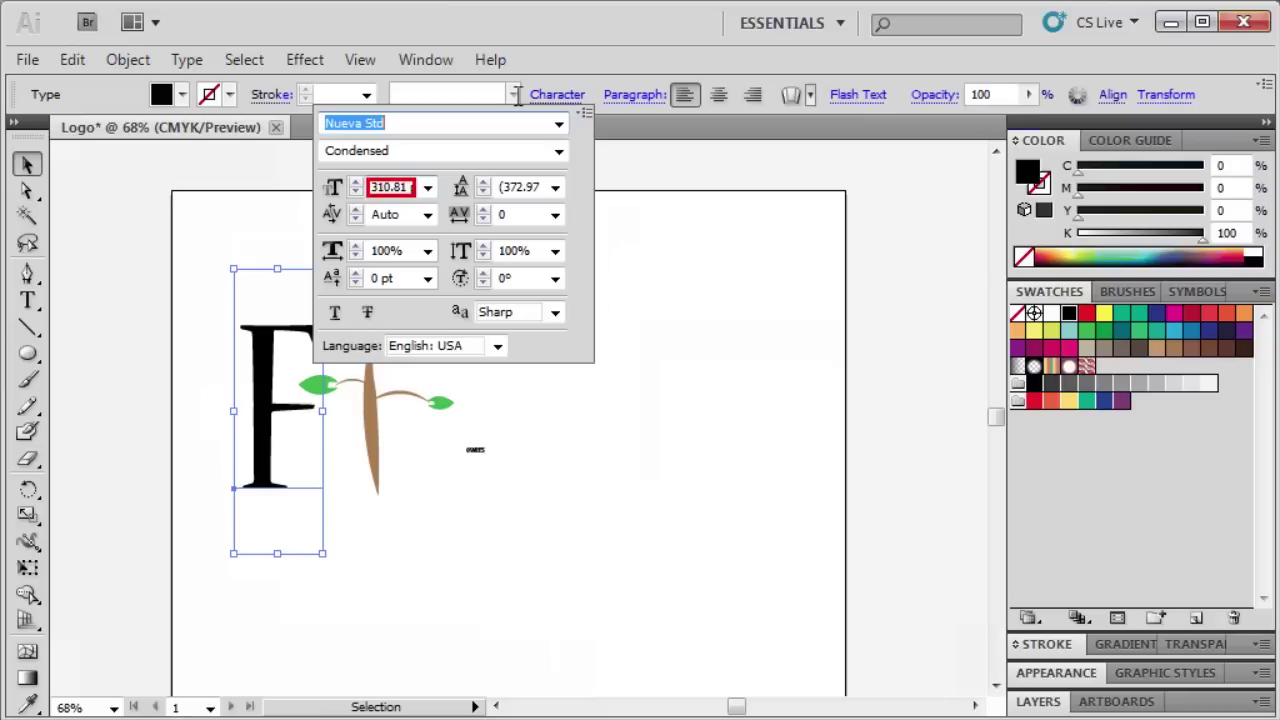
left_click(403, 187)
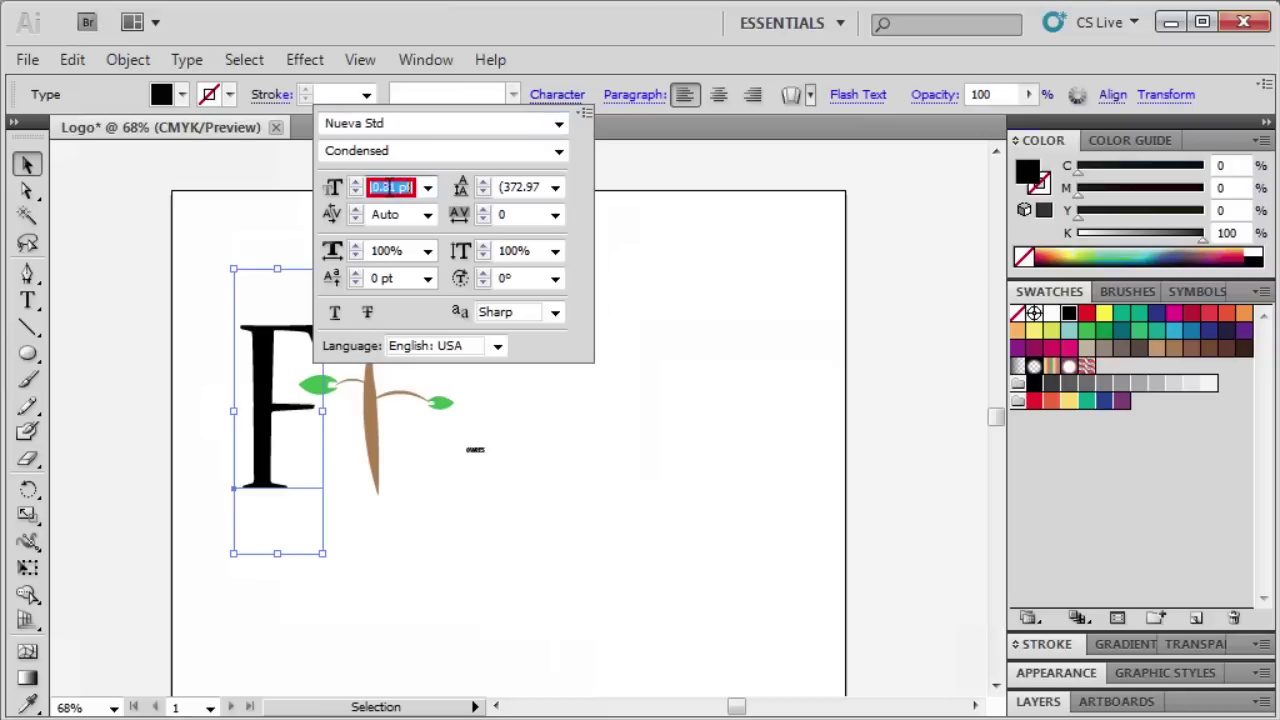
right_click(388, 188)
left_click(418, 229)
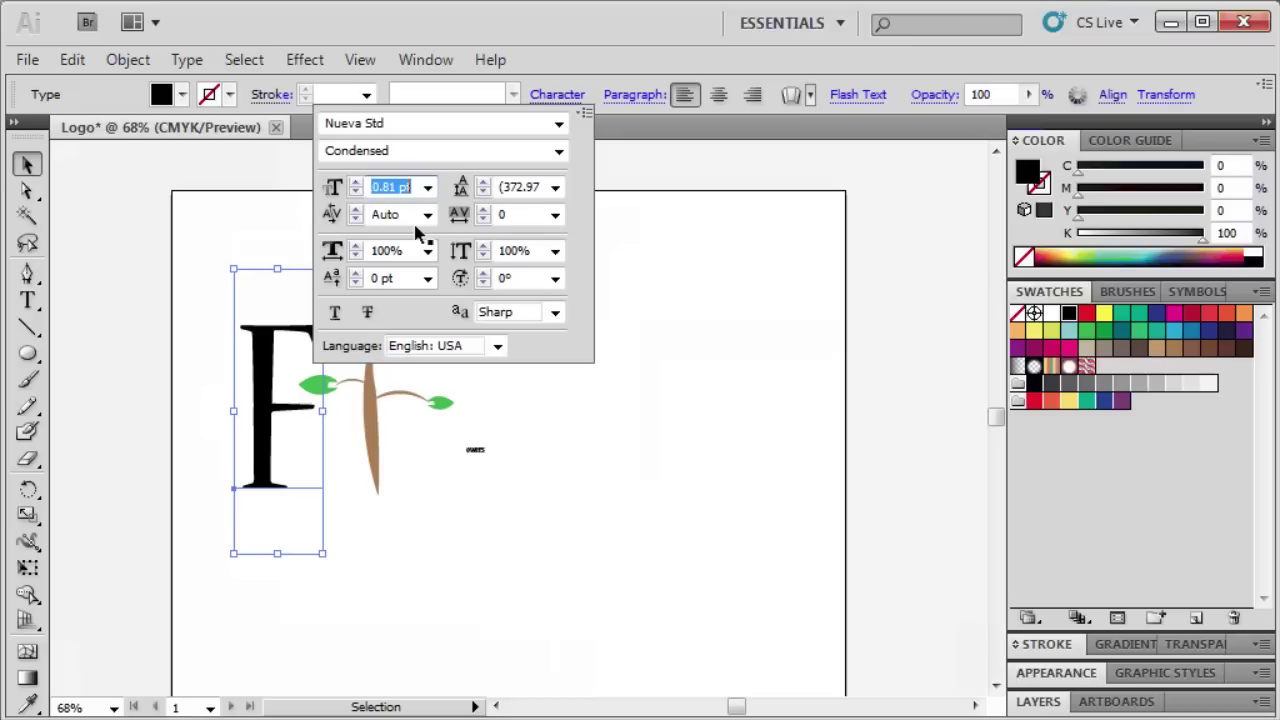
left_click(472, 451)
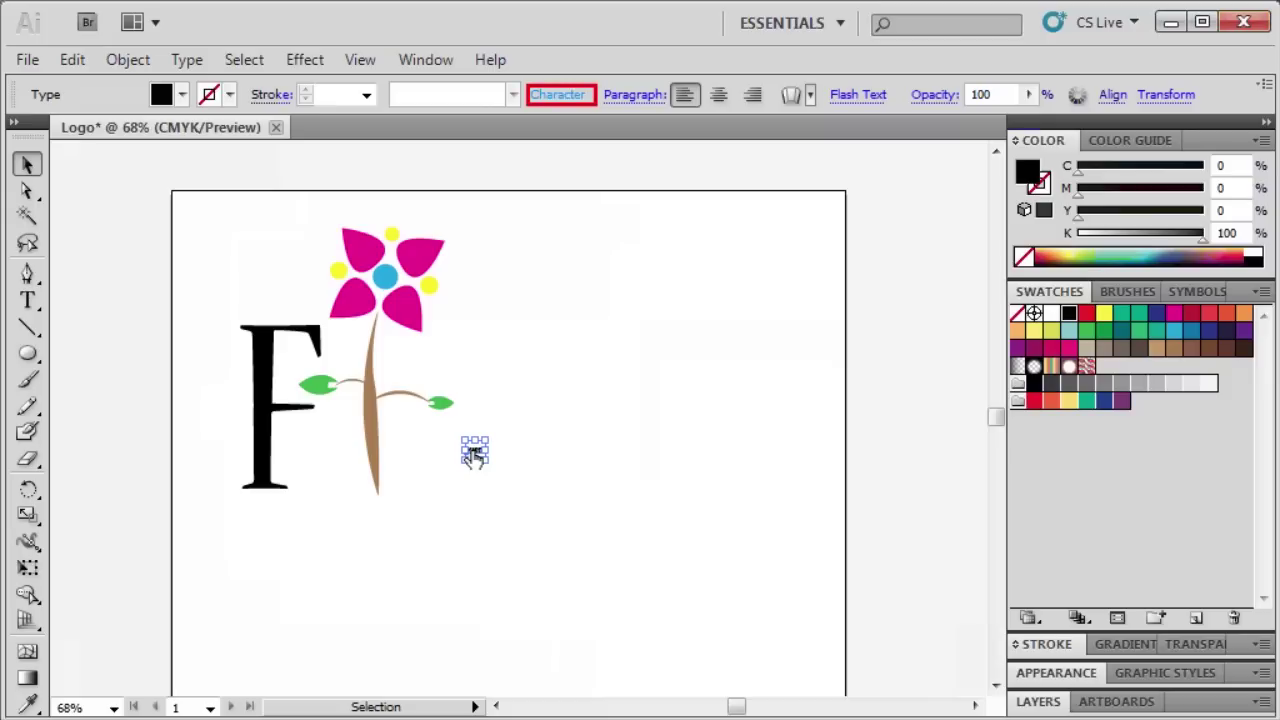
left_click(533, 94)
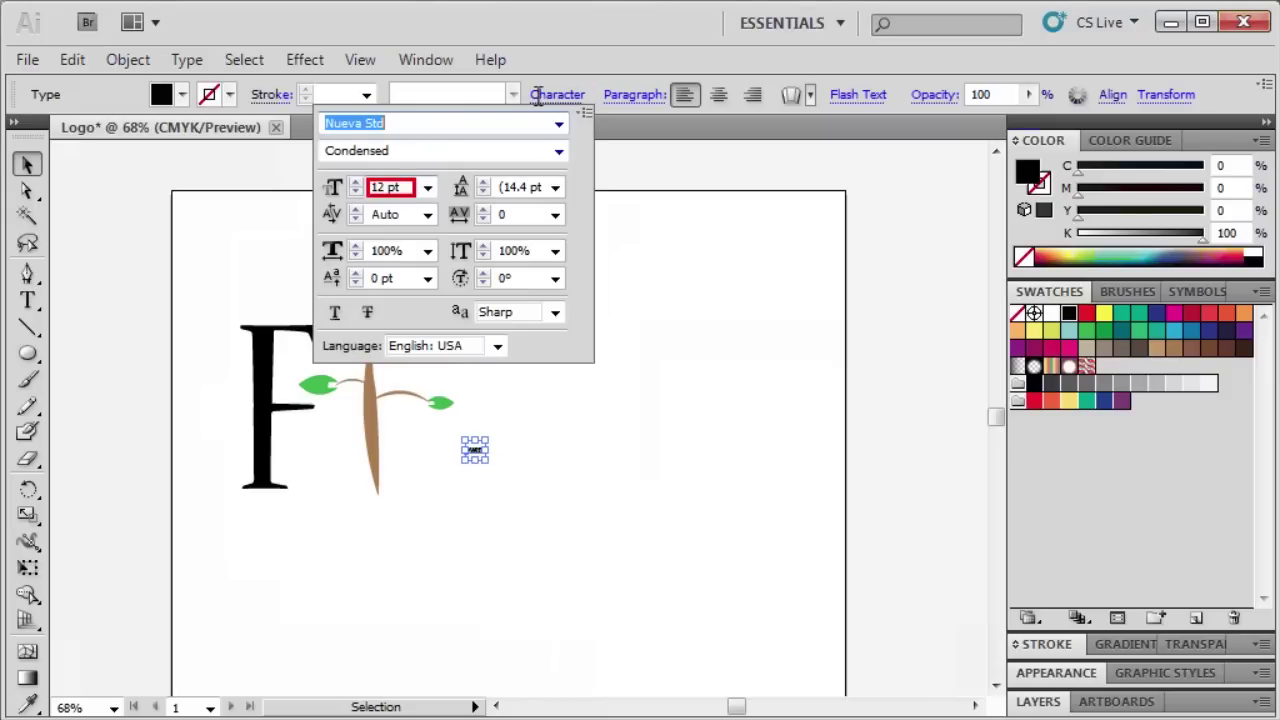
right_click(389, 190)
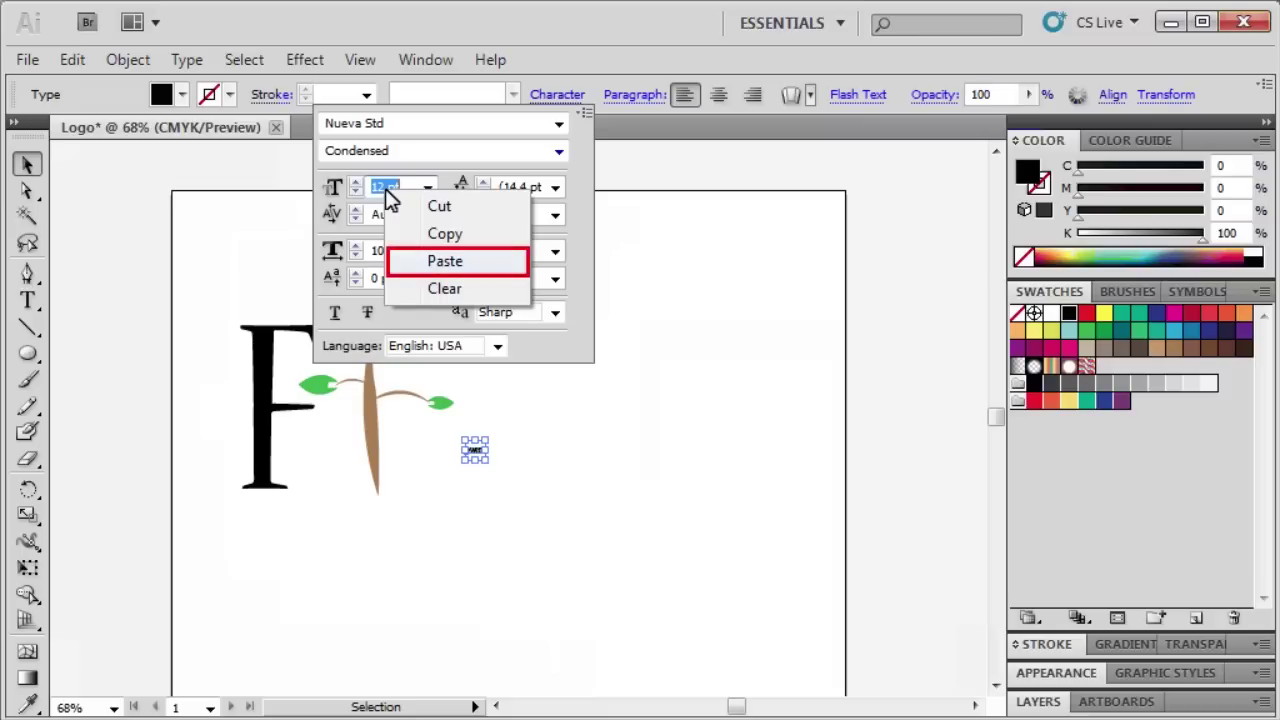
left_click(445, 260)
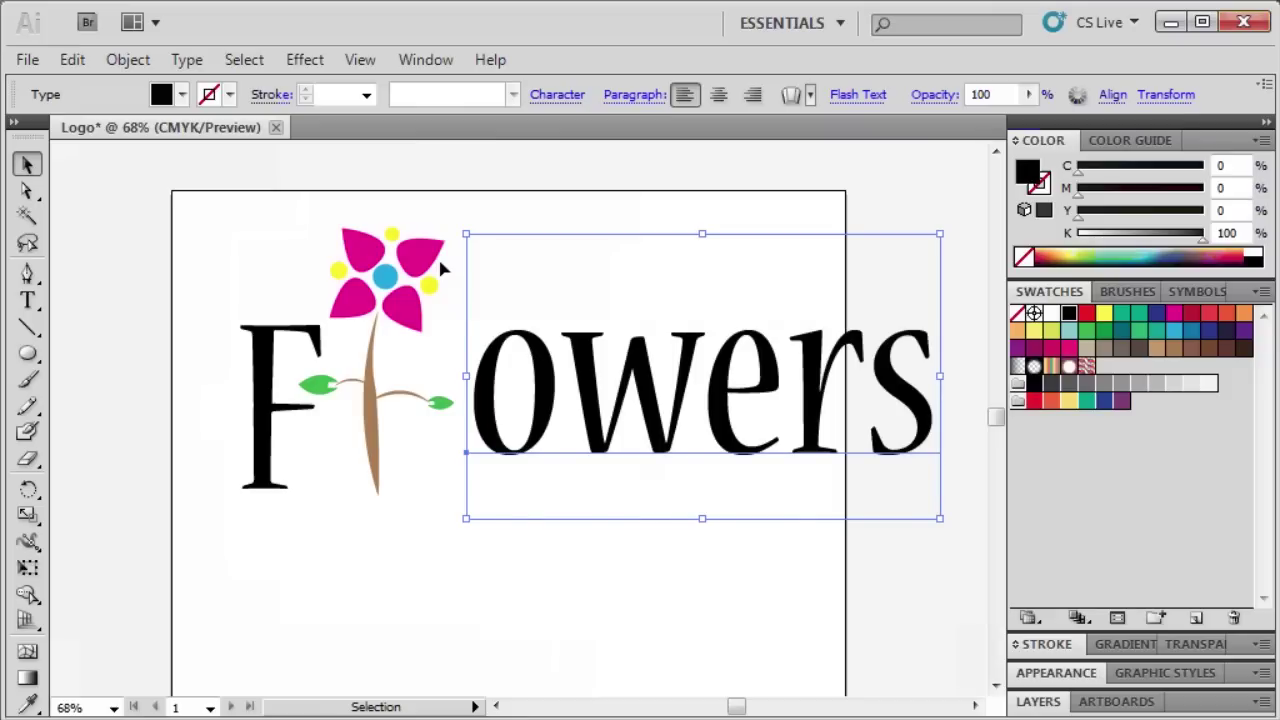
Step: Move owers beside the flower, then scale the whole logo to about 9.53 × 4.51 in
left_click_drag(583, 376, 583, 410)
key("ctrl+a")
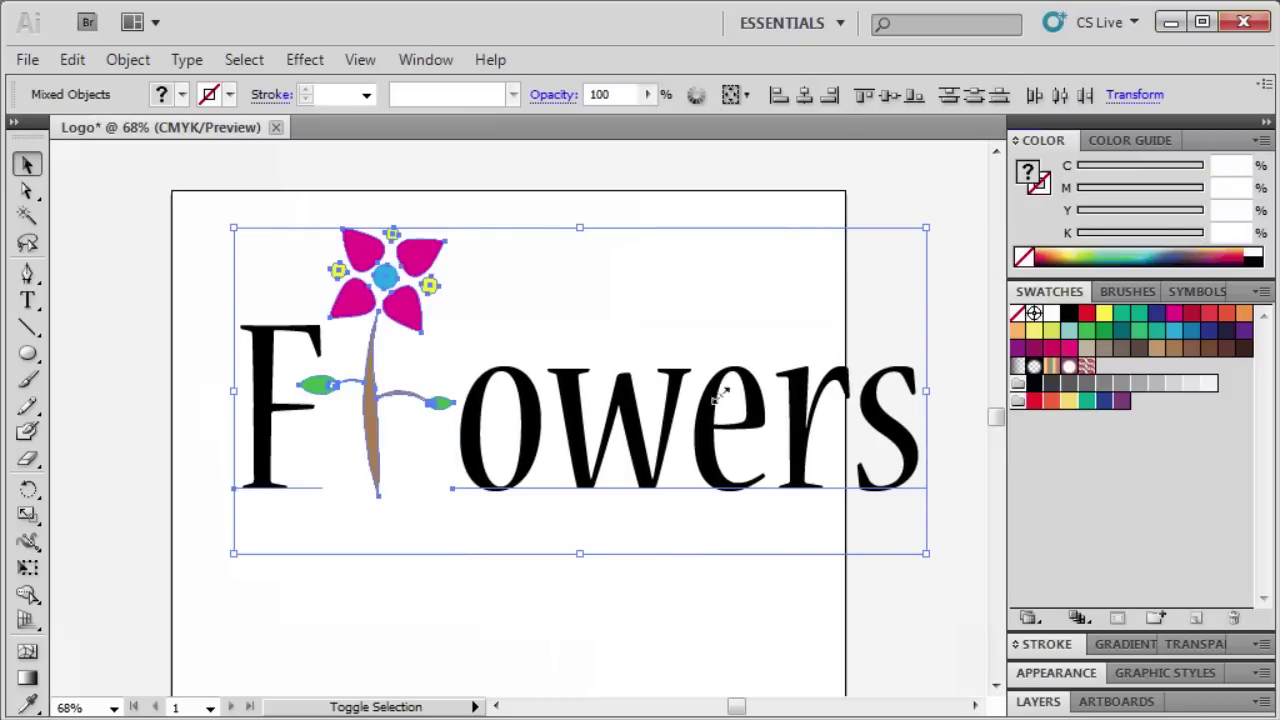
mouse_move(925, 228)
left_mouse_down()
mouse_move(836, 287)
mouse_move(852, 281)
left_mouse_up()
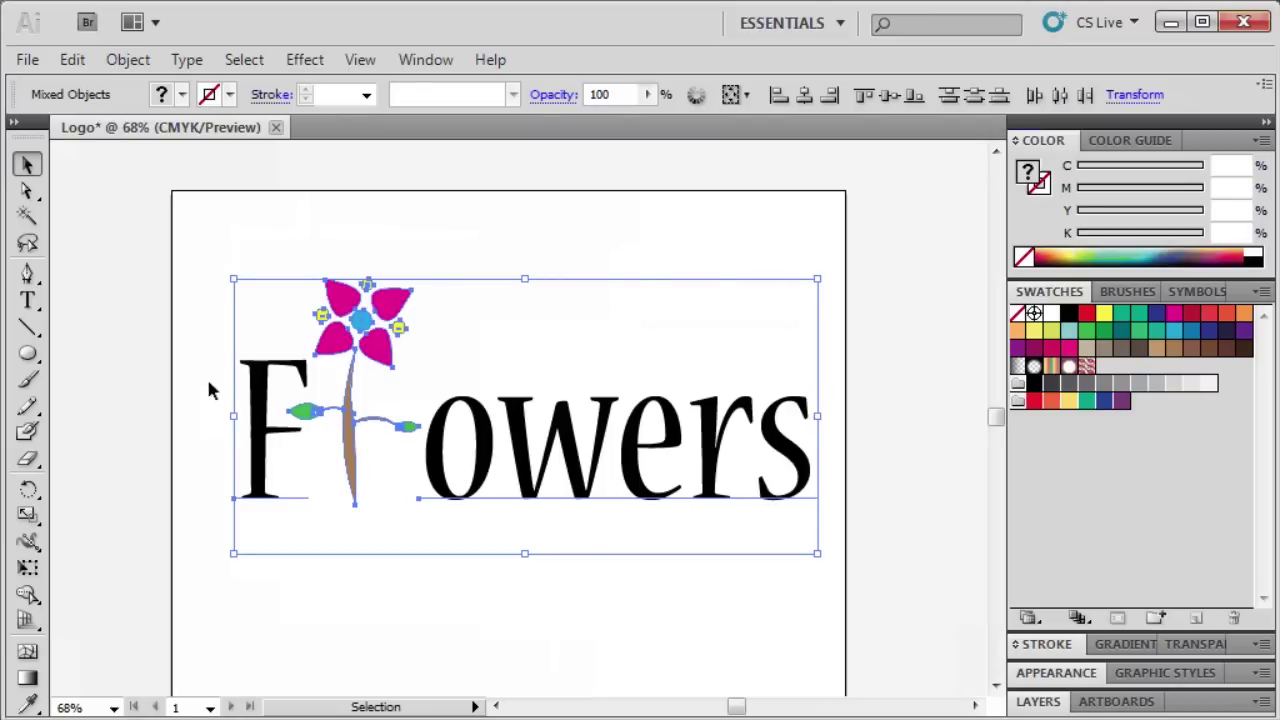
left_click(189, 434)
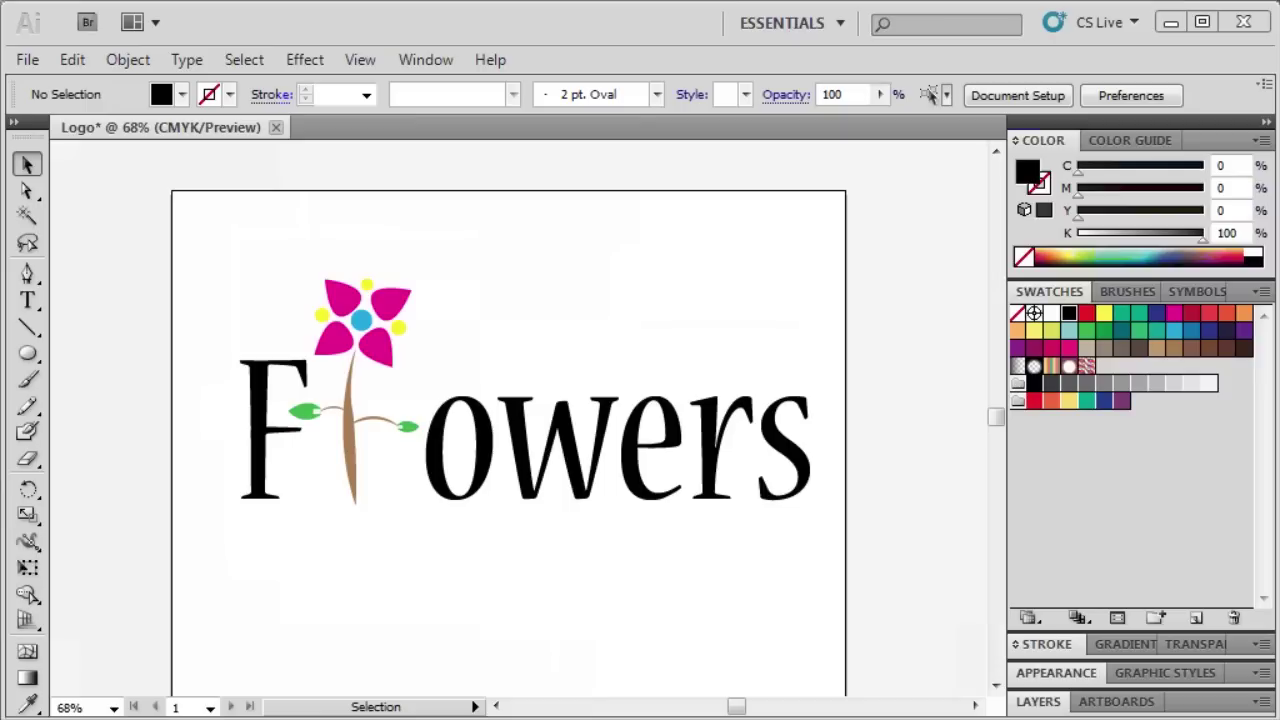